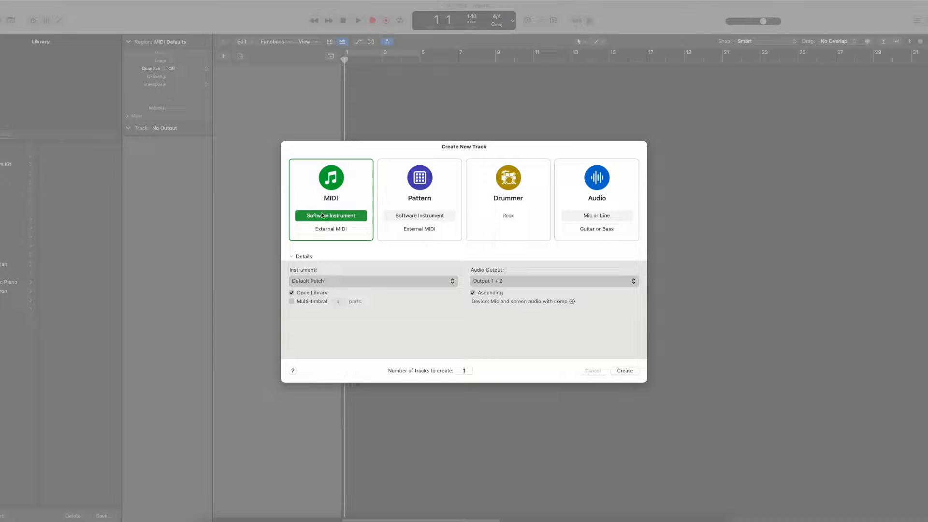
Create one software instrument track and load the Absolute Zero electronic drum kit patch on it.
left_click(626, 373)
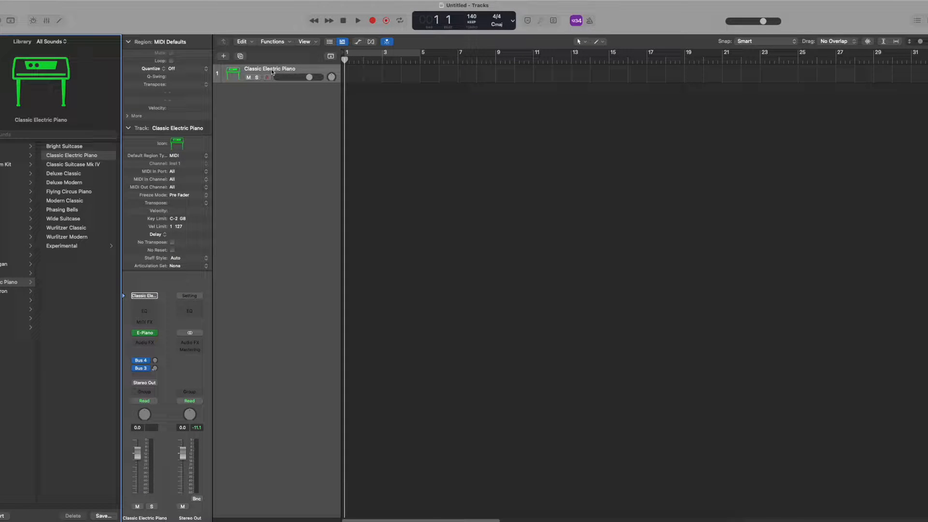
left_click(8, 165)
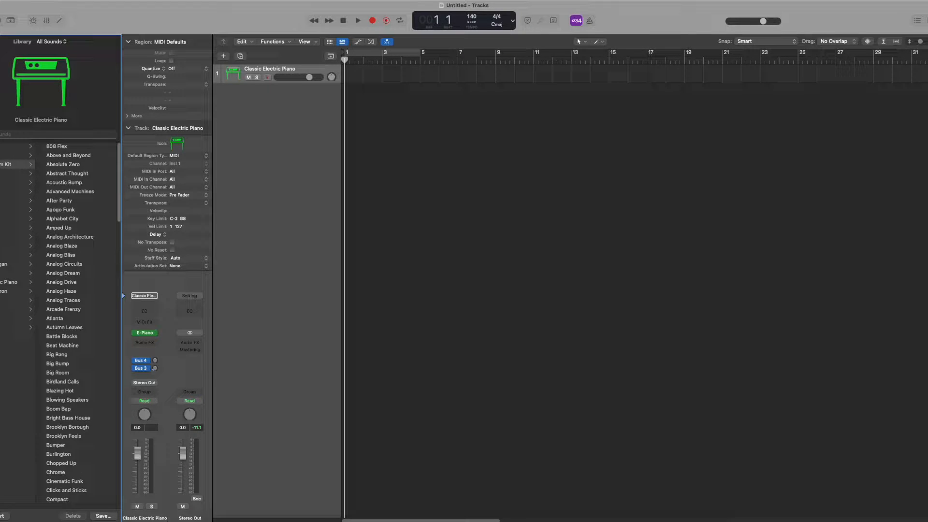
scroll(88, 276, "down", 10)
scroll(81, 261, "up", 10)
left_click(73, 168)
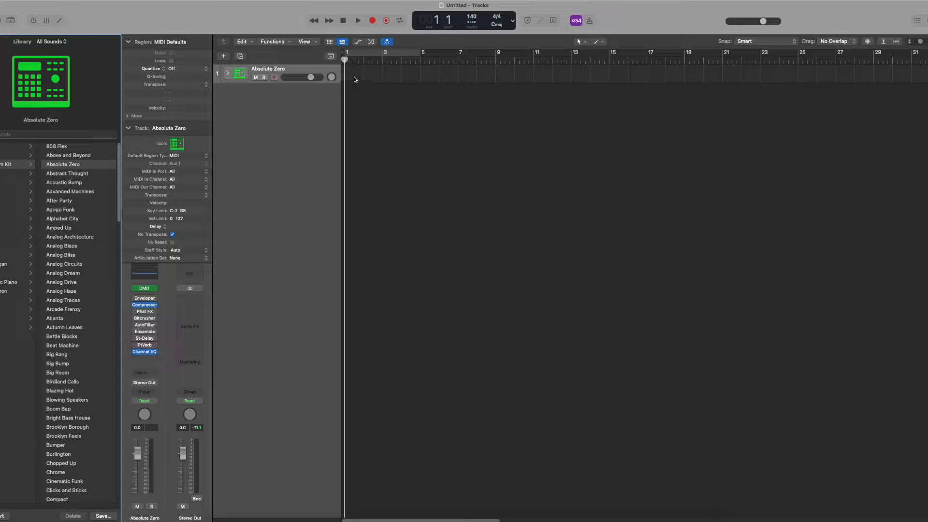
Create an empty MIDI region at bar 1 on the Absolute Zero track.
right_click(354, 76)
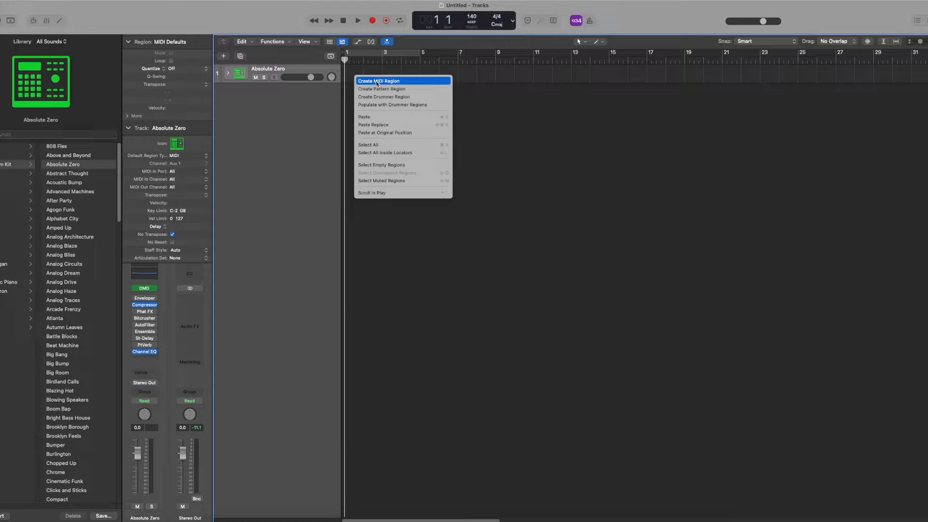
left_click(356, 72)
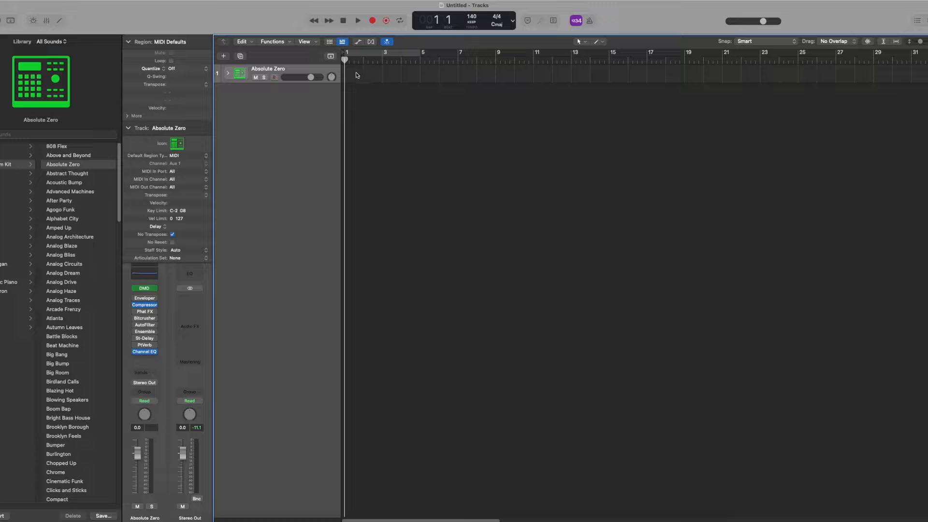
right_click(357, 78)
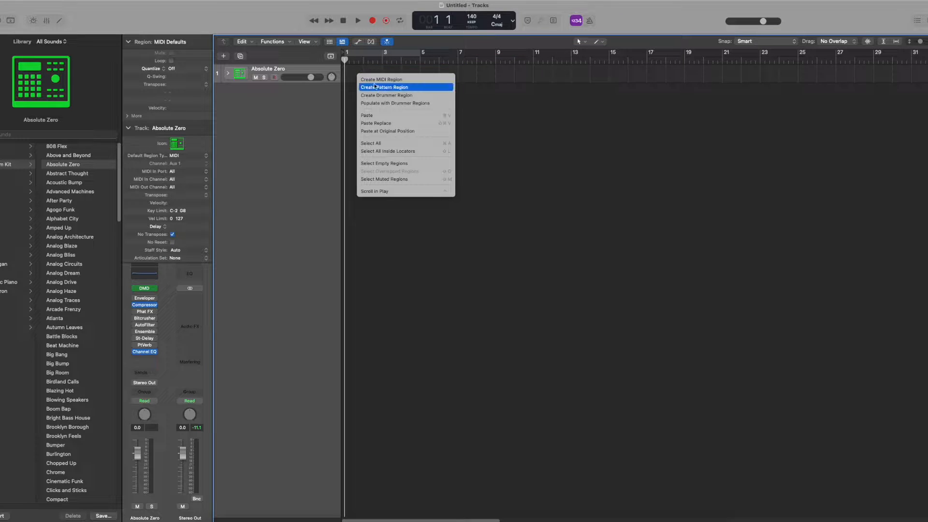
left_click(359, 74)
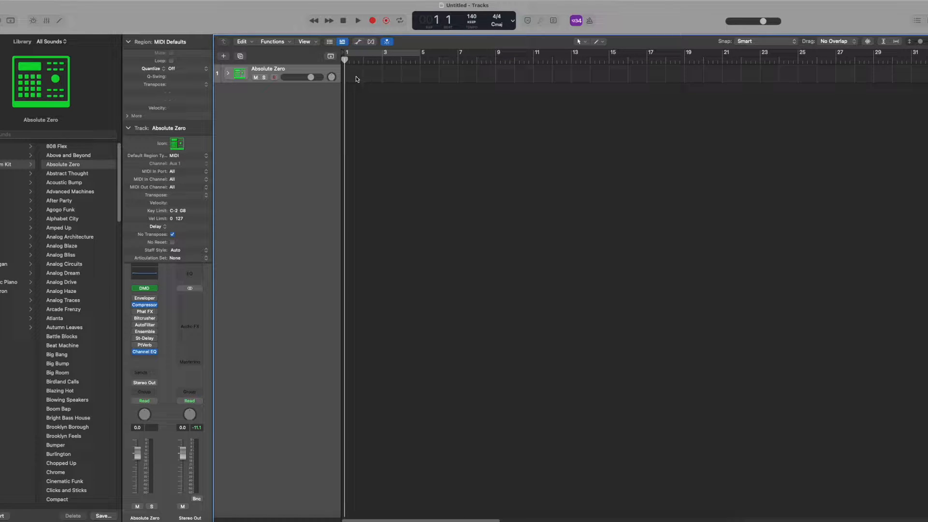
left_click(357, 75)
right_click(378, 76)
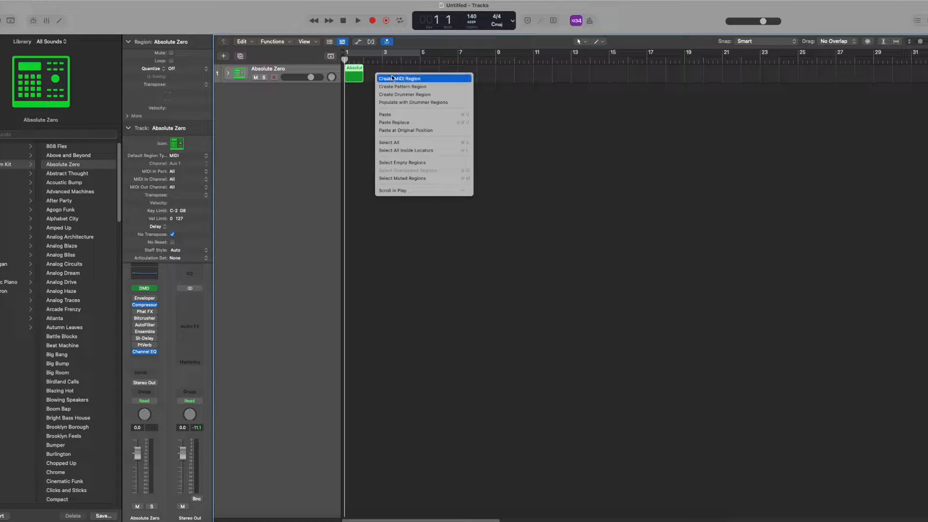
left_click(369, 93)
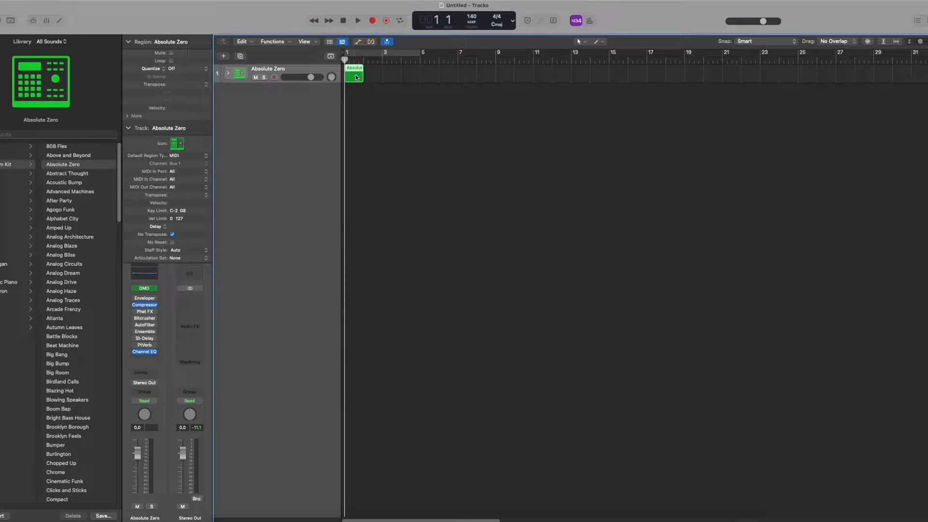
Open the MIDI region in the Piano Roll and audition several drum sounds between C1 and C2.
double_click(356, 78)
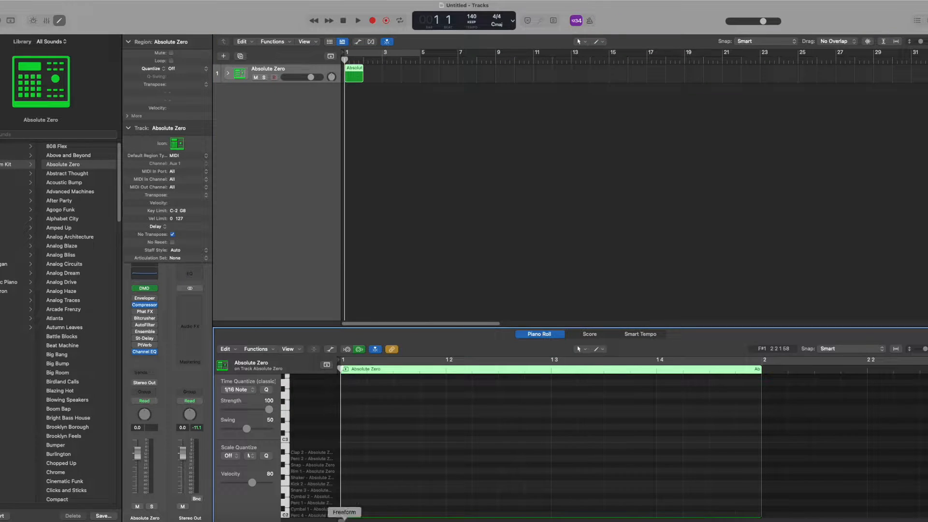
scroll(394, 429, "down", 5)
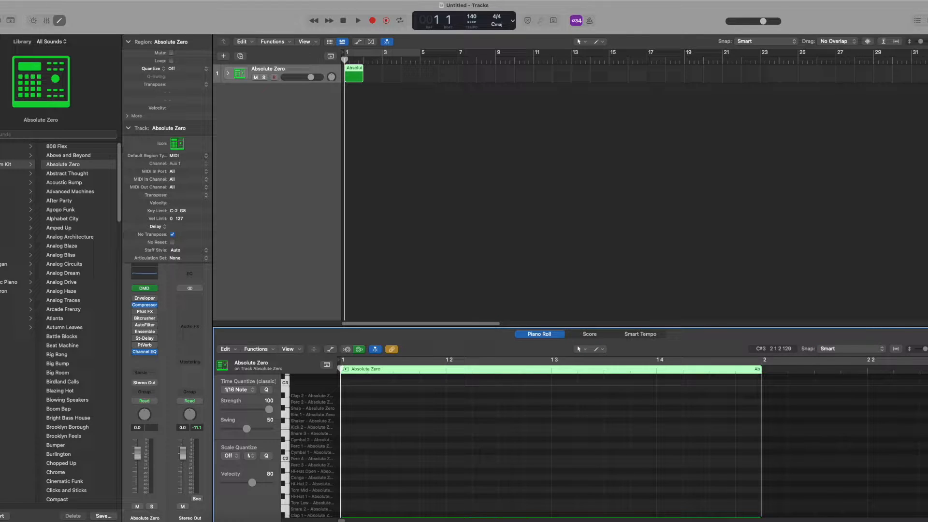
left_click_drag(924, 350, 923, 351)
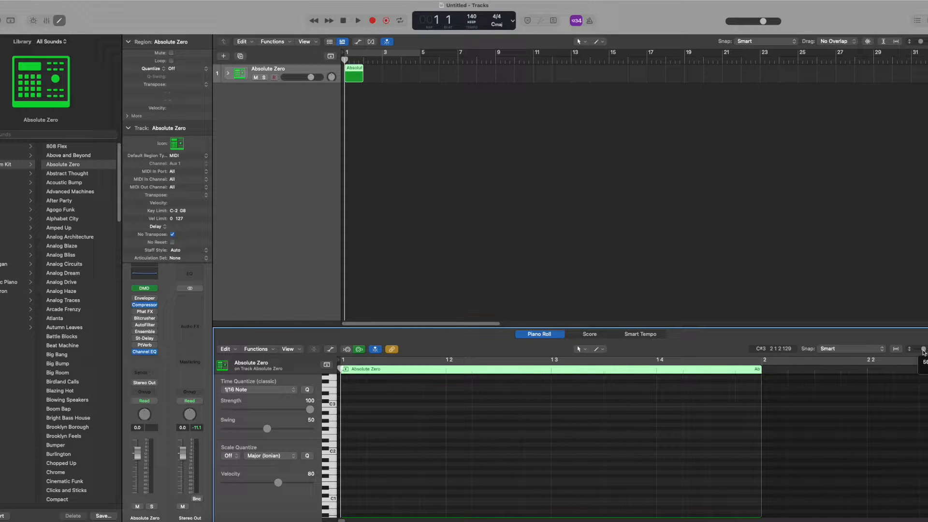
key("super+Left")
scroll(512, 397, "down", 2)
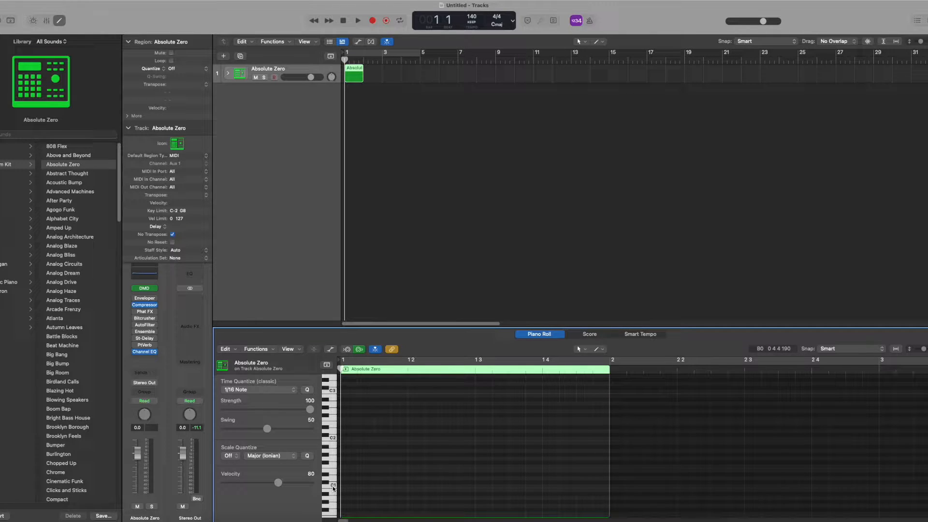
left_click(333, 449)
left_click(332, 471)
left_click(331, 461)
left_click(332, 445)
left_click(326, 464)
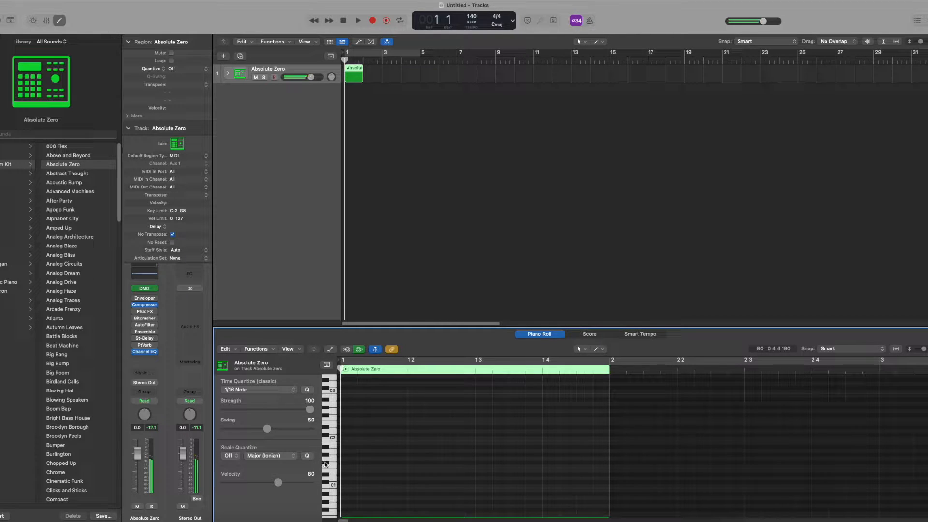
left_click(332, 486)
Add a Kick 1 note on C1 at the start of bar 1 and lengthen it to about a sixteenth note.
left_click_drag(927, 348, 926, 350)
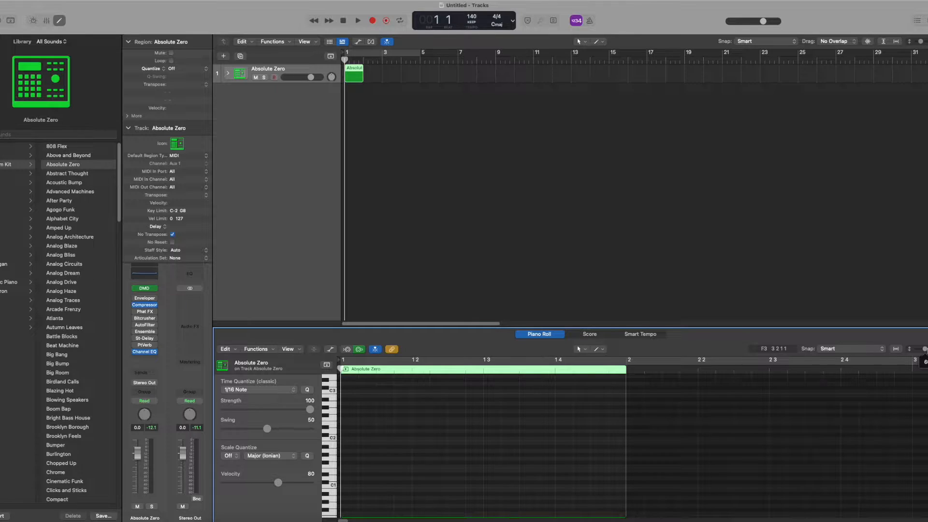
left_click_drag(927, 350, 927, 350)
scroll(315, 451, "down", 2)
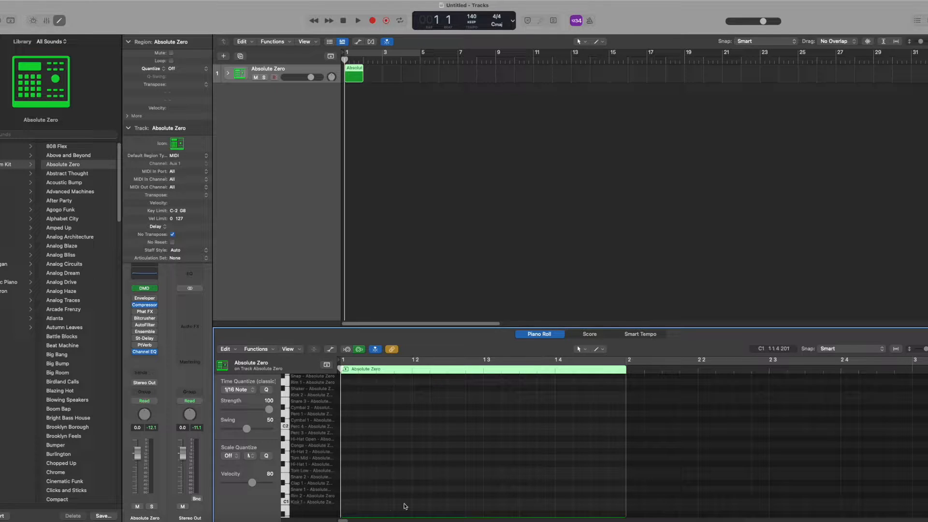
left_click(343, 502)
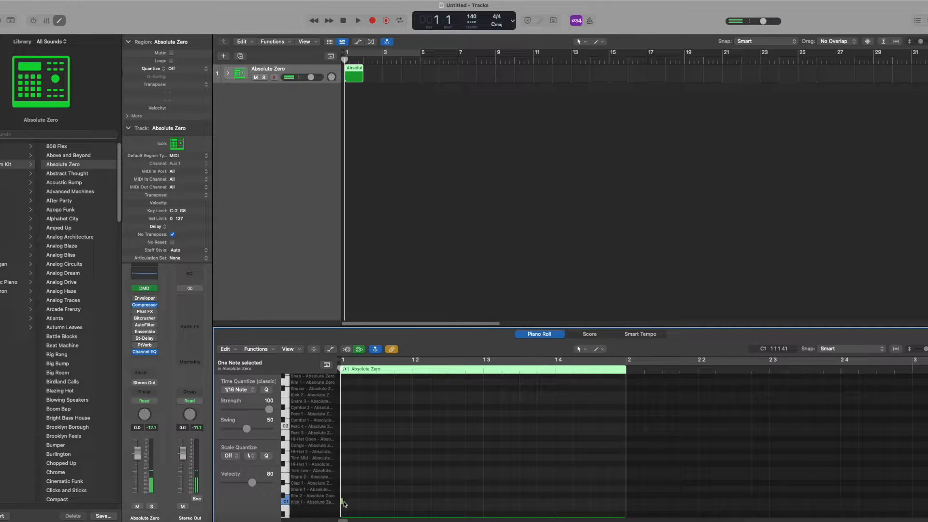
left_click_drag(343, 503, 357, 503)
left_click(372, 467)
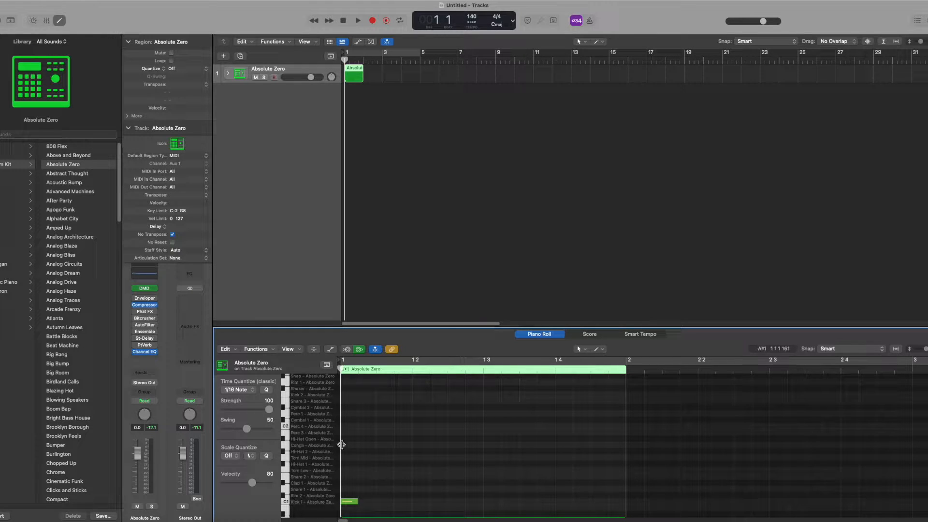
Audition the snare and neighbouring sounds, and add a Snare 1 note on D1 at beat 3 of bar 1.
left_click(289, 493)
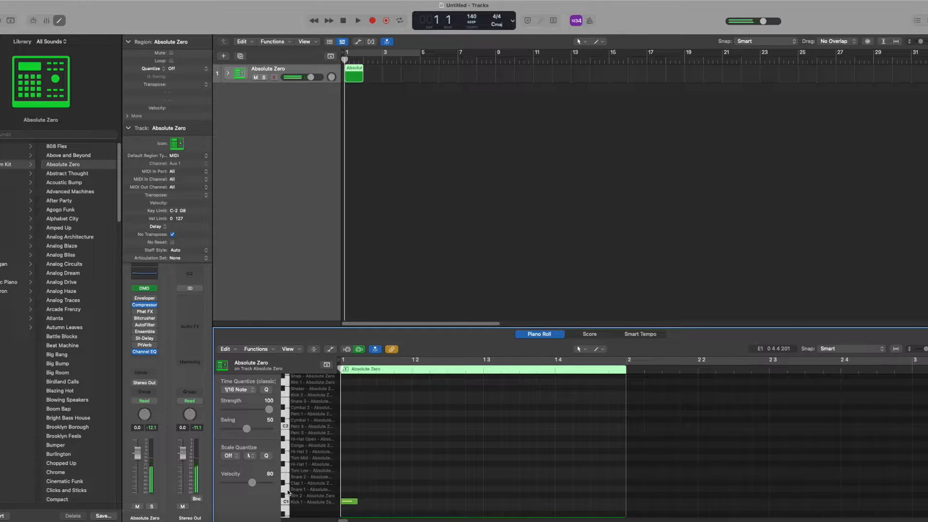
left_click(286, 479)
left_click(486, 362)
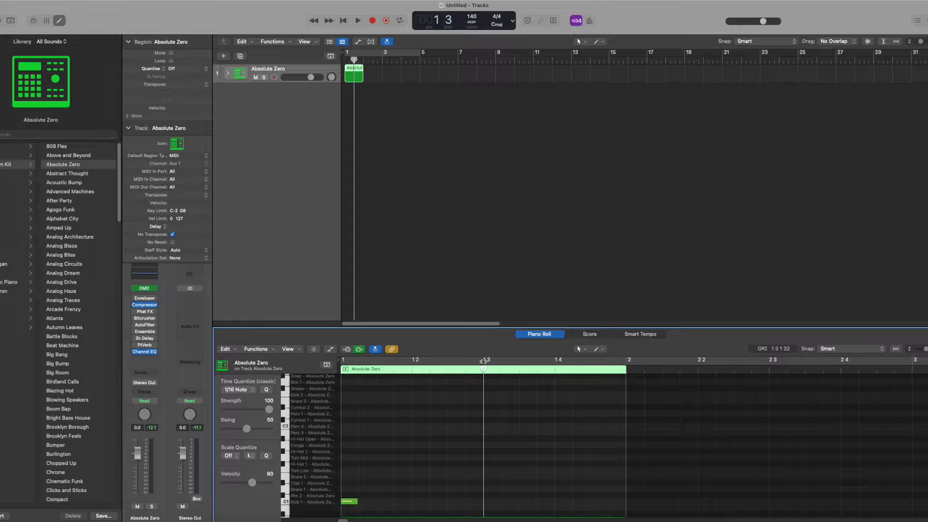
left_click(492, 490)
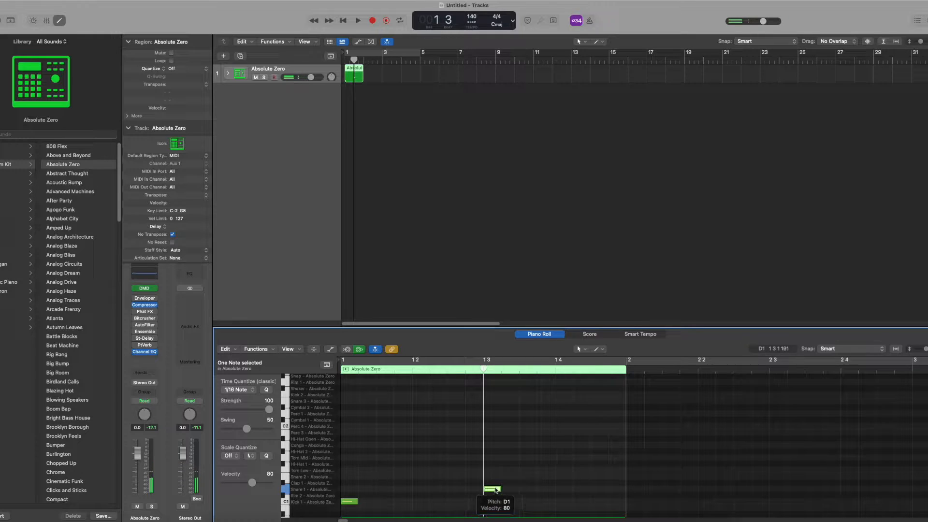
left_click(495, 501)
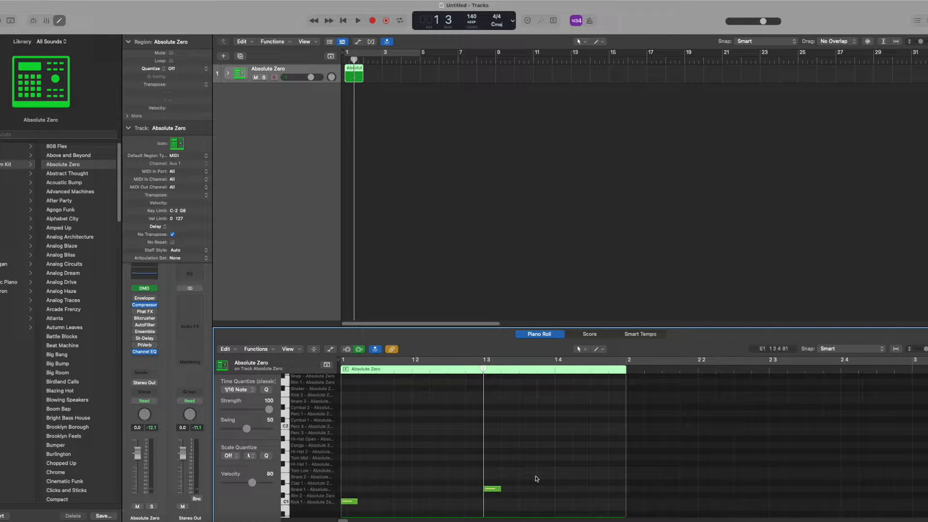
left_click(343, 21)
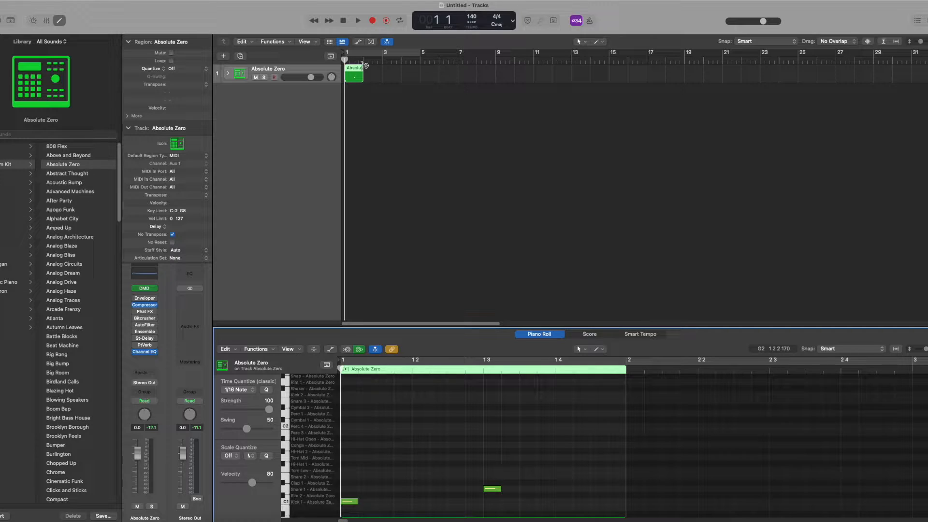
Loop the one-bar drum region out to bar 27 and play back the beat from the start.
left_click_drag(366, 66, 836, 66)
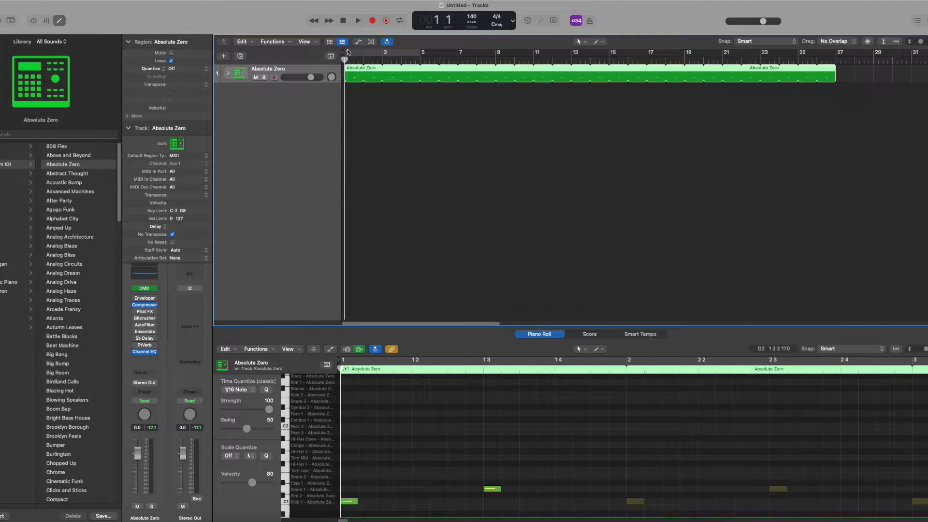
left_click(357, 21)
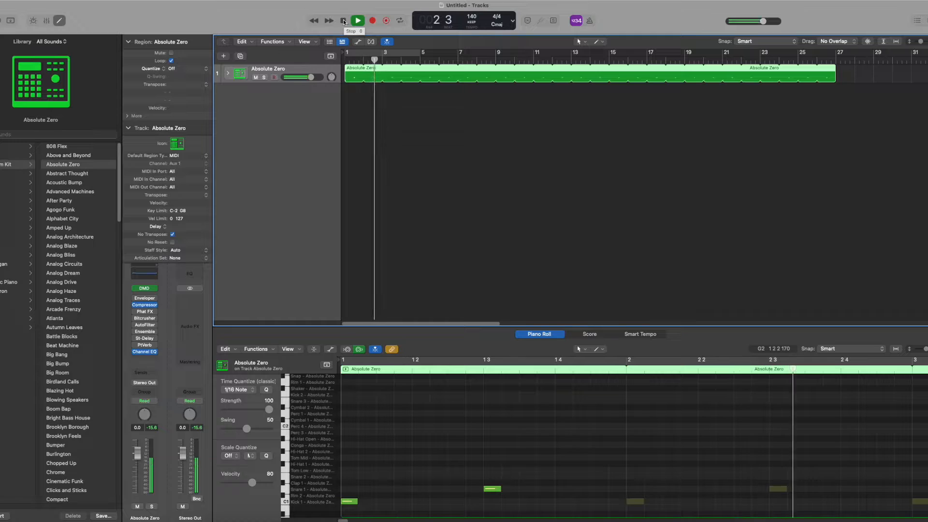
left_click(343, 21)
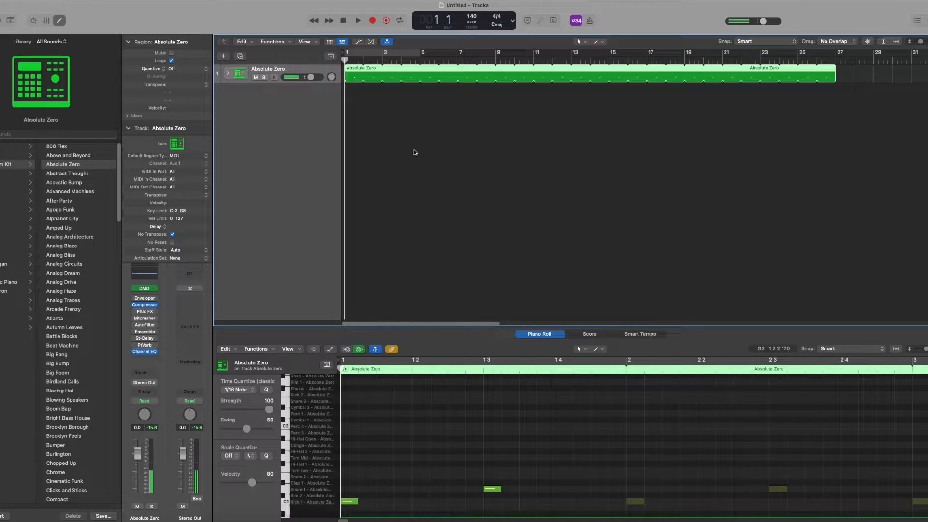
left_click(364, 93)
left_click(354, 74)
left_click(363, 88)
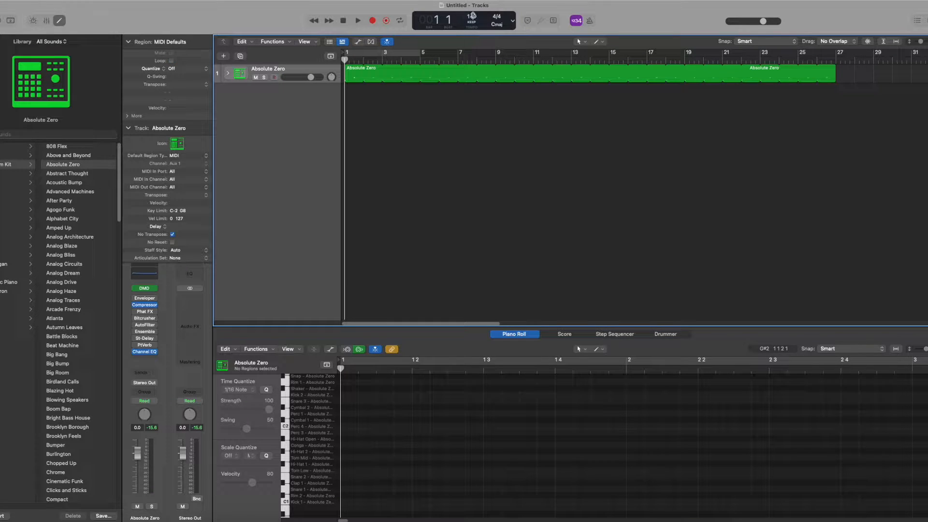
Change the project tempo to 120 and set it back to 140.
double_click(476, 16)
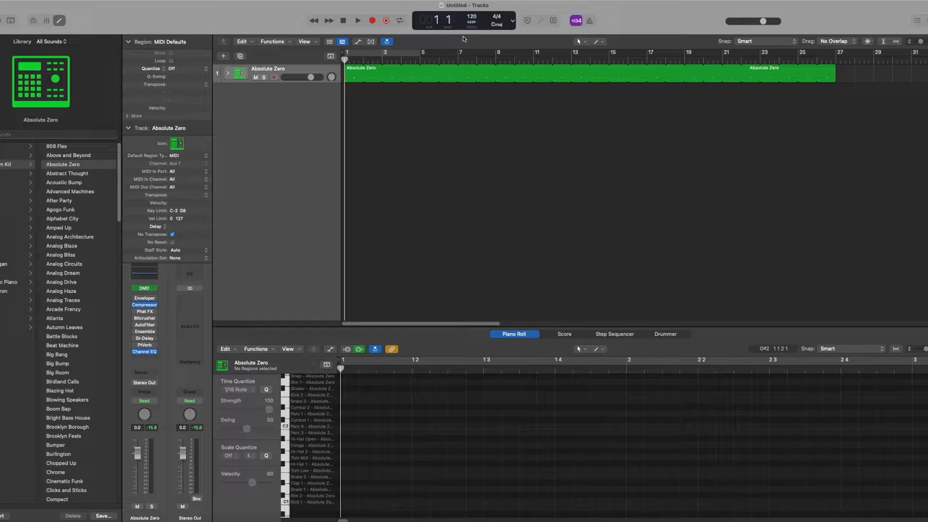
double_click(468, 17)
type("140")
left_click(473, 147)
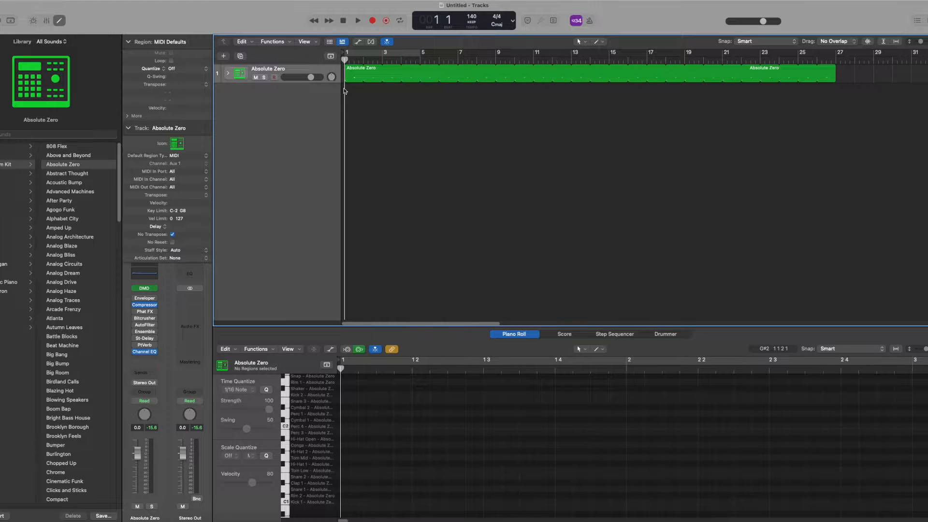
Select the drum region and add Hi-Hat 1 notes in bar 1 on sixteenth positions 1, 2, 4, 5, 6, 8, 9, 11, 12, 14 and 16.
left_click(353, 76)
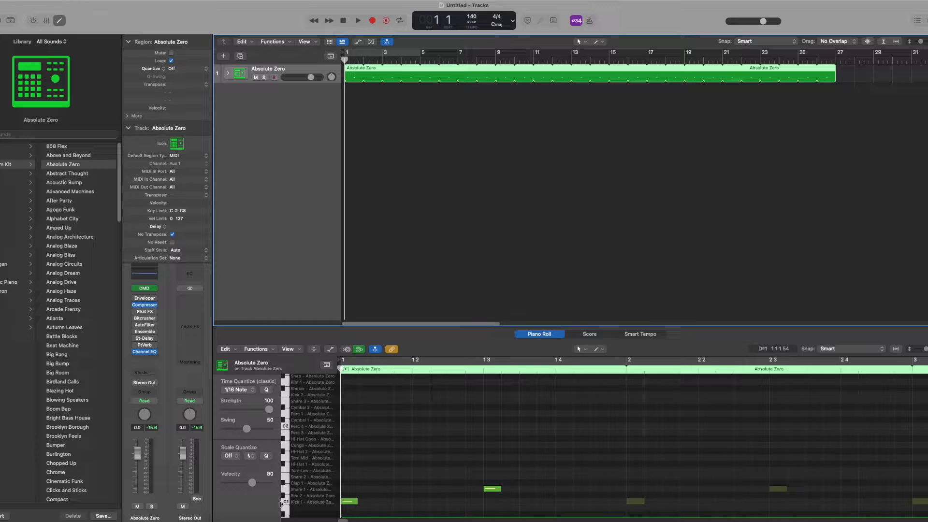
left_click(284, 467)
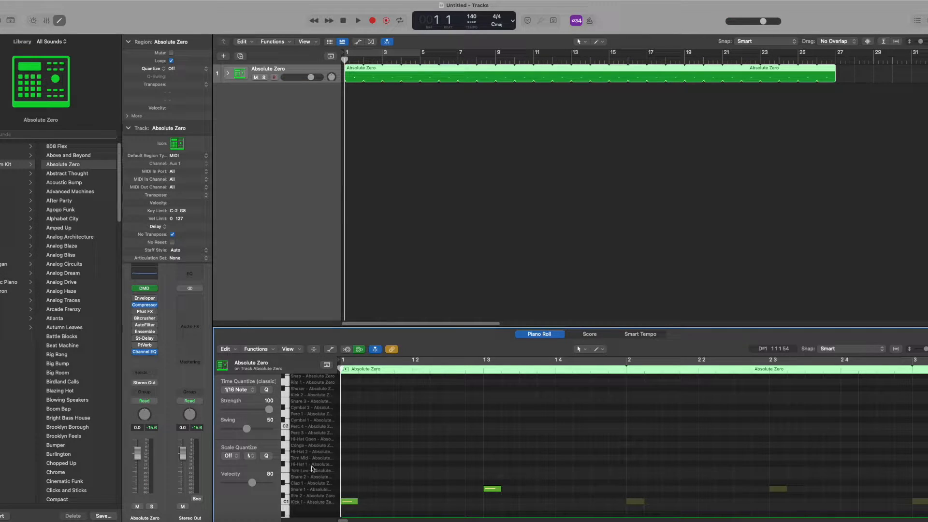
left_click(284, 465)
left_click(285, 466)
left_click(347, 464)
left_click(365, 463)
left_click(401, 464)
left_click(437, 464)
left_click(419, 464)
left_click(474, 463)
left_click(492, 464)
left_click(527, 464)
left_click(546, 464)
left_click(581, 463)
left_click(617, 464)
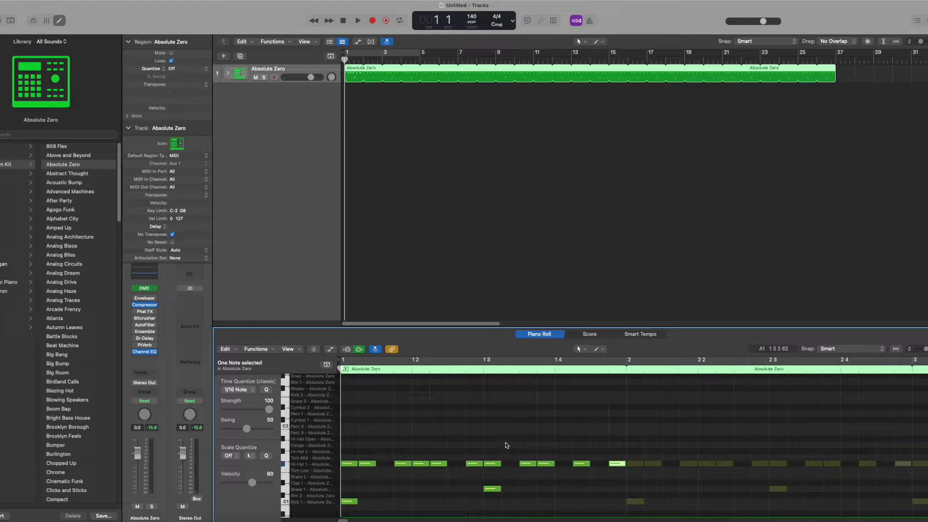
Play back the kick, snare and hi-hat pattern from the start and stop the playback.
left_click(358, 20)
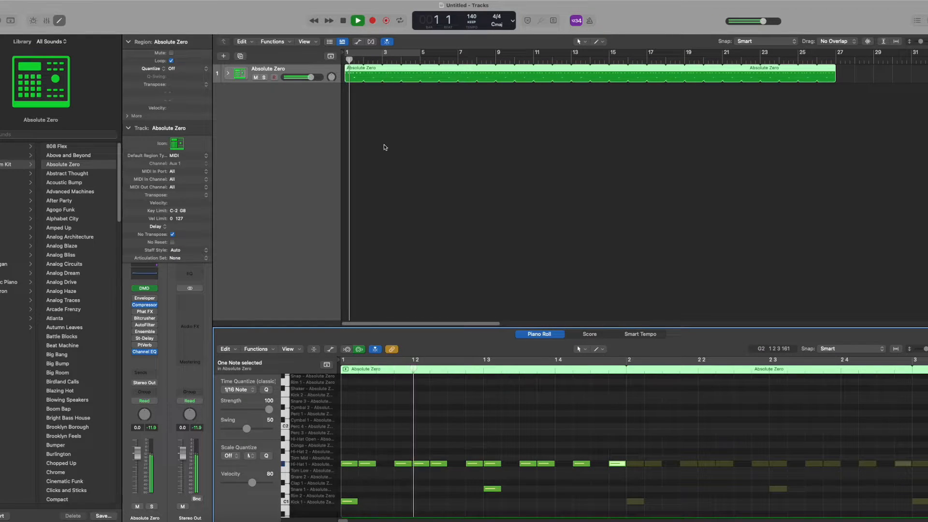
left_click(344, 20)
left_click(526, 423)
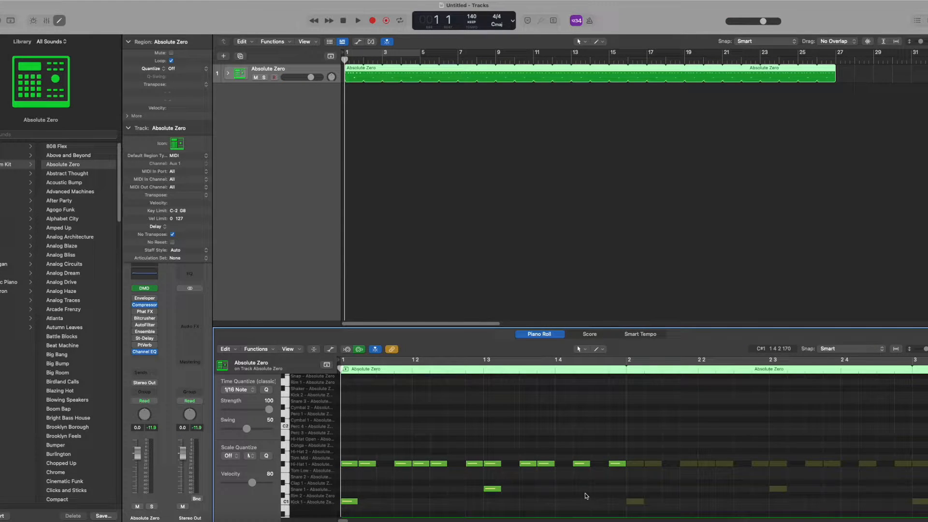
scroll(563, 496, "down", 1)
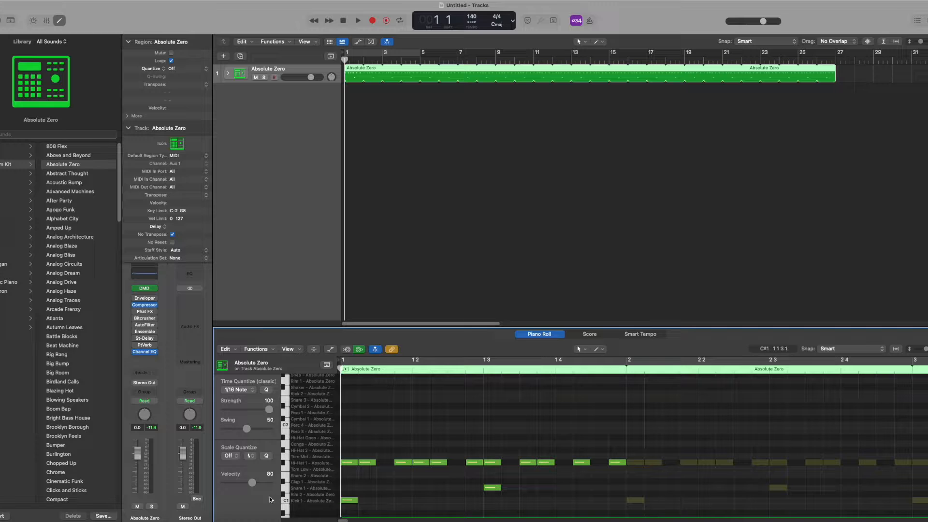
Add a Kick 1 note on sixteenth 11 and a Clap 1 note on sixteenth 14 of bar 1, and play back the beat.
left_click(529, 502)
left_click(285, 446)
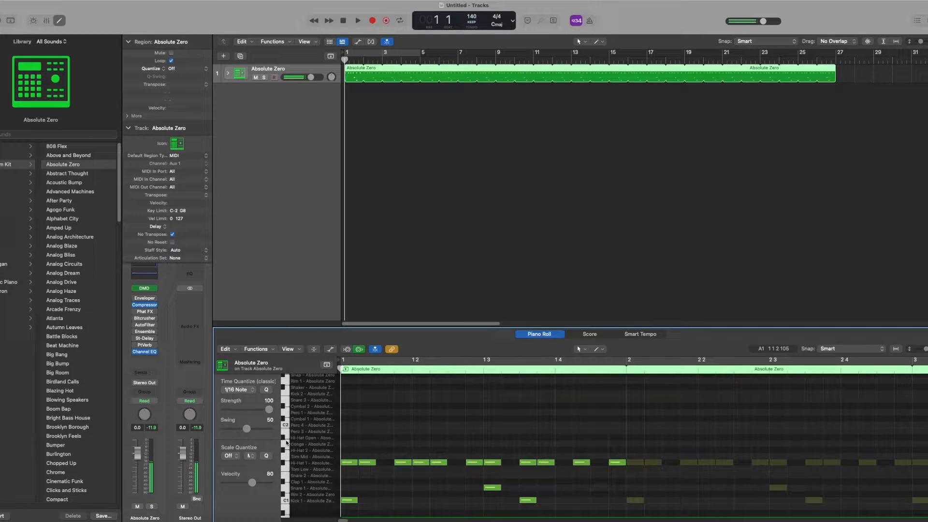
left_click(287, 462)
left_click(283, 486)
left_click(284, 483)
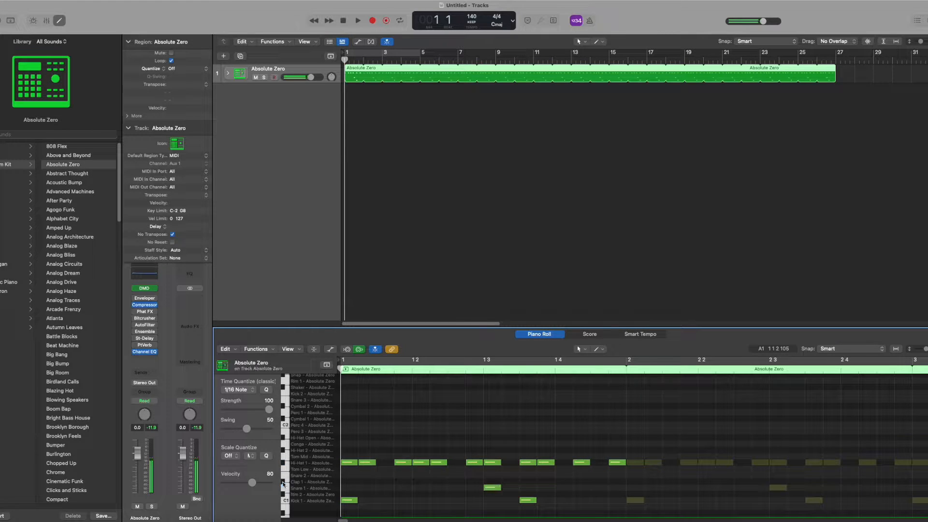
left_click(580, 482)
left_click(358, 21)
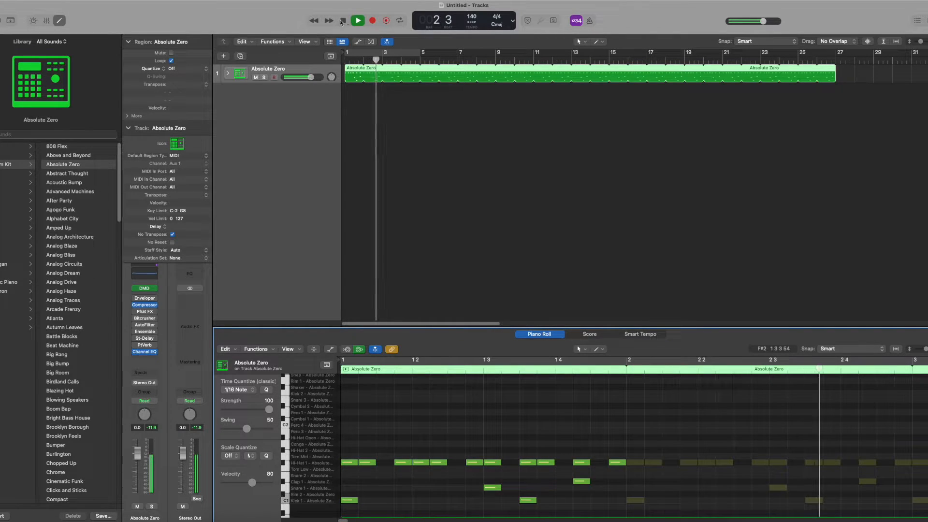
left_click(342, 20)
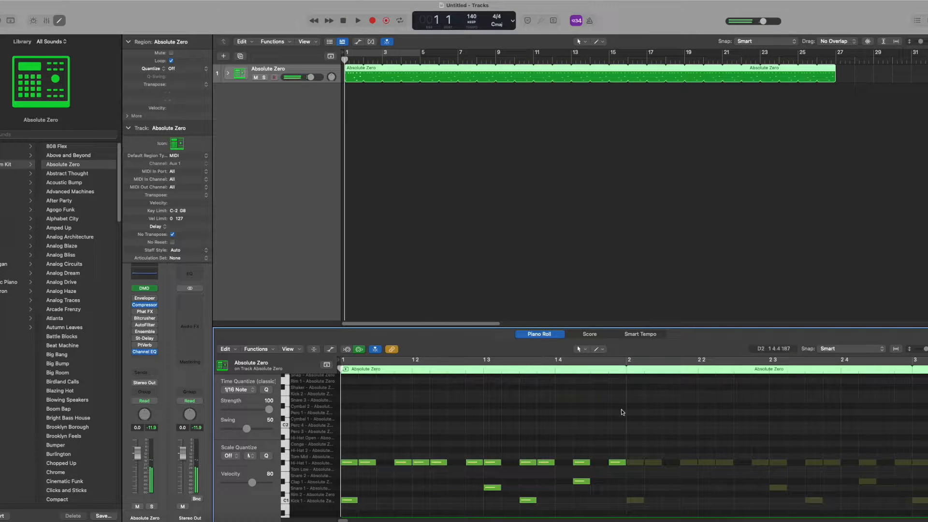
Set the Clap 1 note's velocity to 37 and play back the beat from the start.
left_click(581, 481)
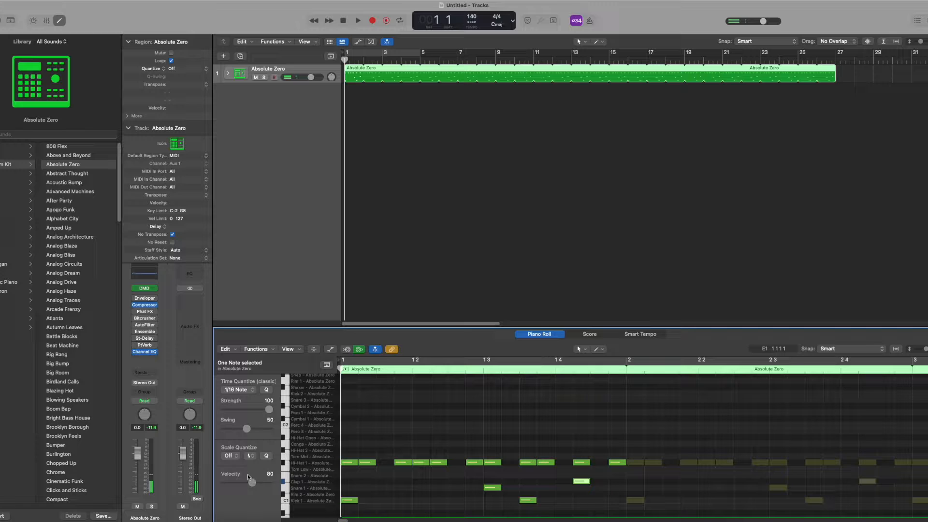
left_click_drag(242, 483, 239, 484)
left_click(553, 453)
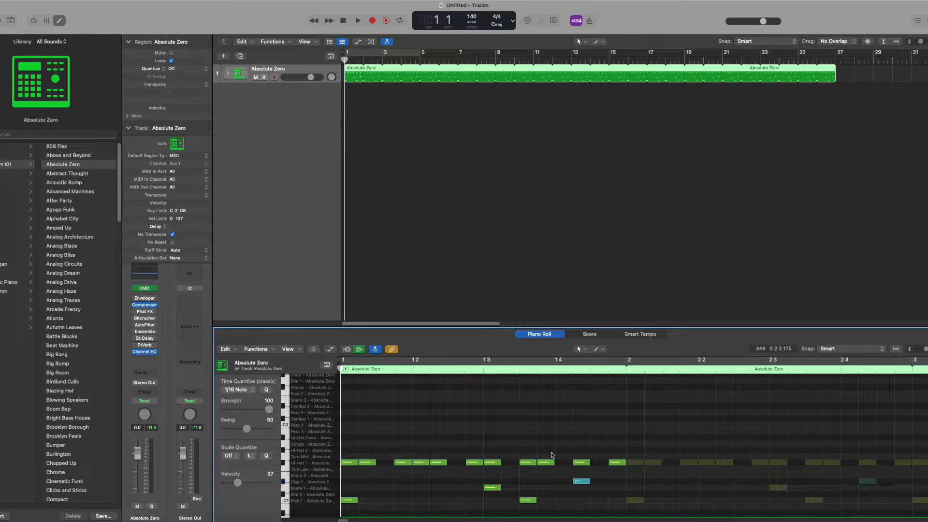
key("space")
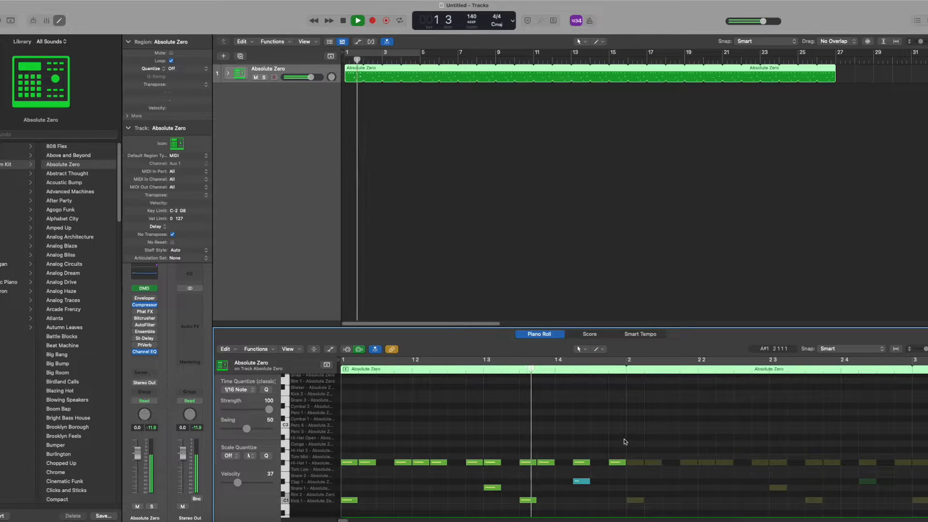
key("space")
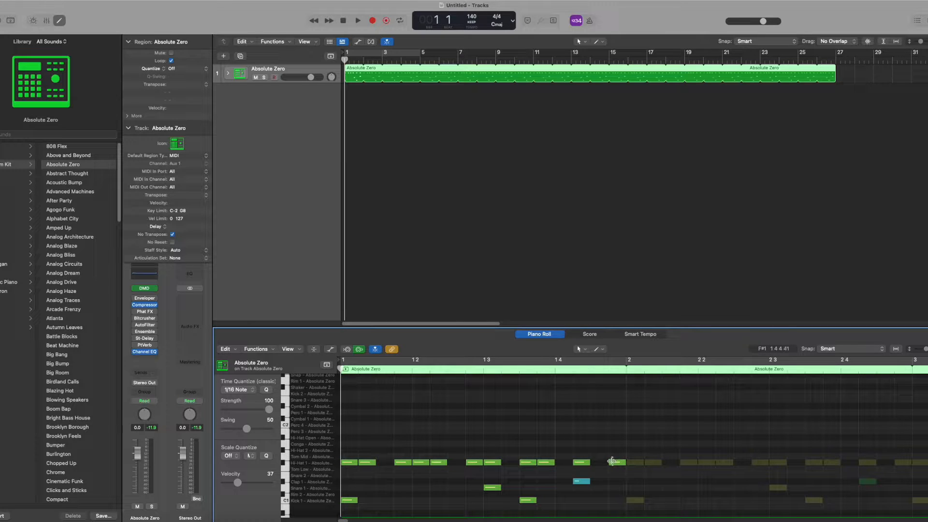
Shorten the last Hi-Hat 1 note in bar 1 to about 28 ticks, keeping its start on the last sixteenth.
left_click(609, 371)
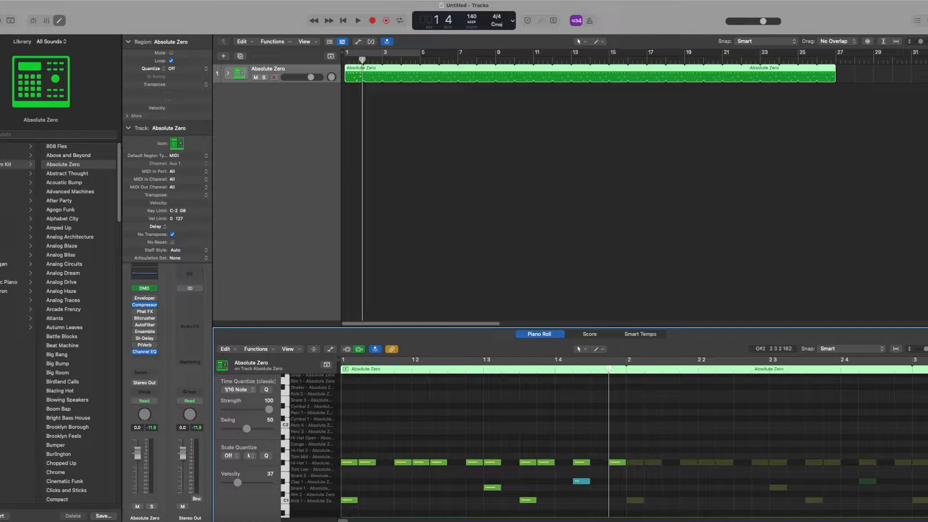
key("super+Right")
key("super+Right")
key("super+Right")
key("super+Right")
key("super+Right")
key("super+Right")
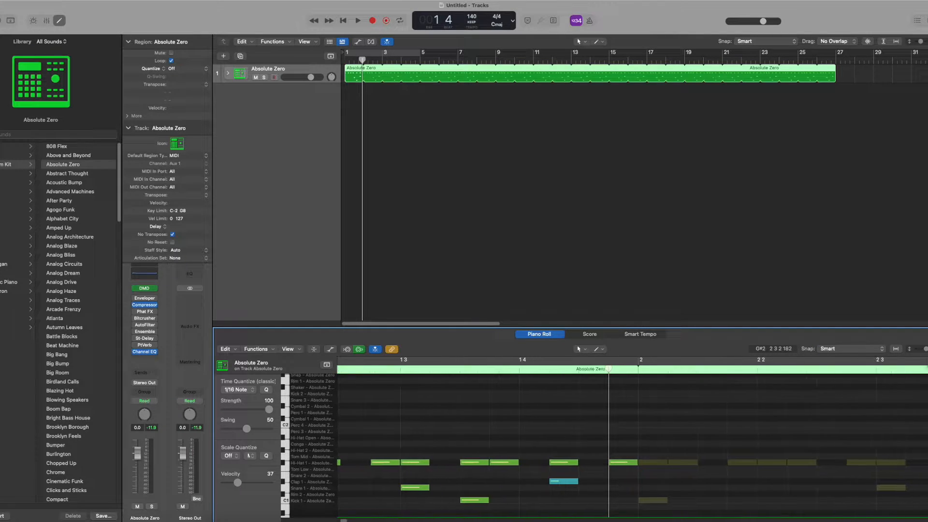
left_click(661, 463)
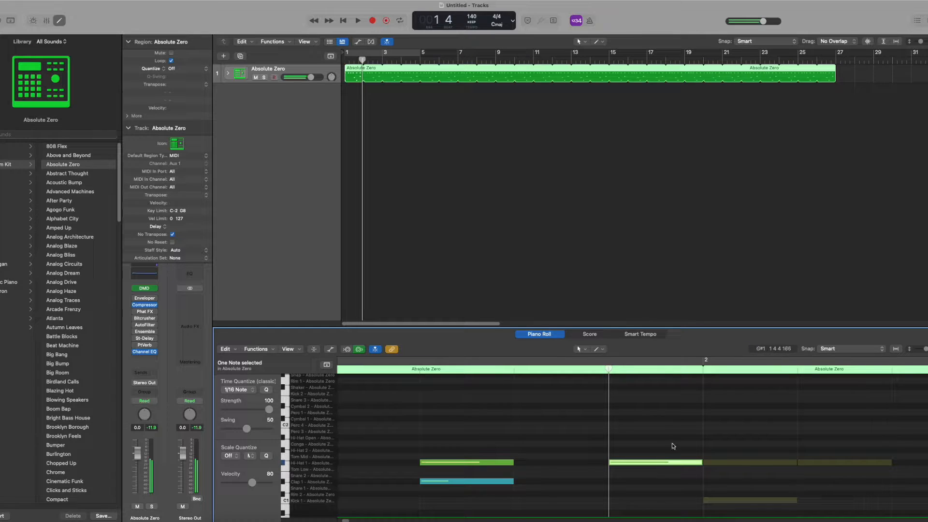
left_click_drag(701, 463, 619, 464)
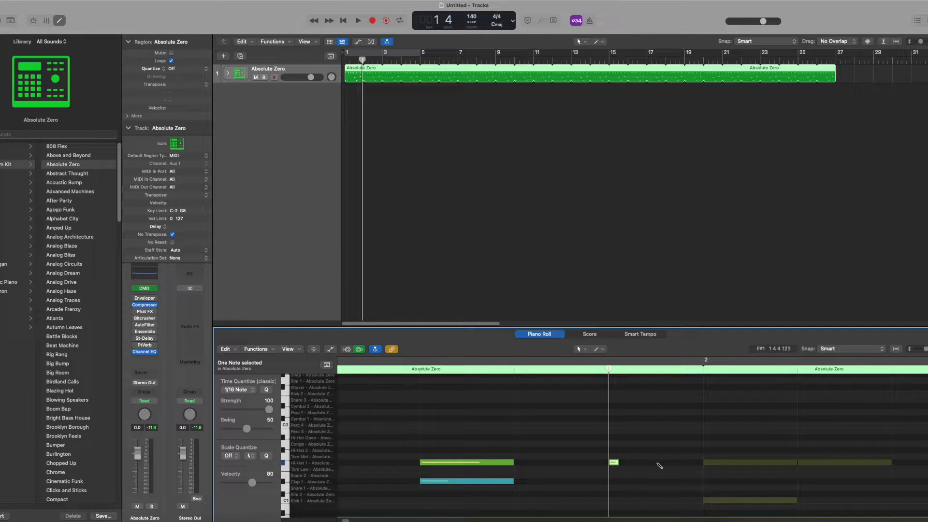
Fill the rest of bar 1's last sixteenth with more short Hi-Hat 1 notes to form a roll.
left_click(614, 451)
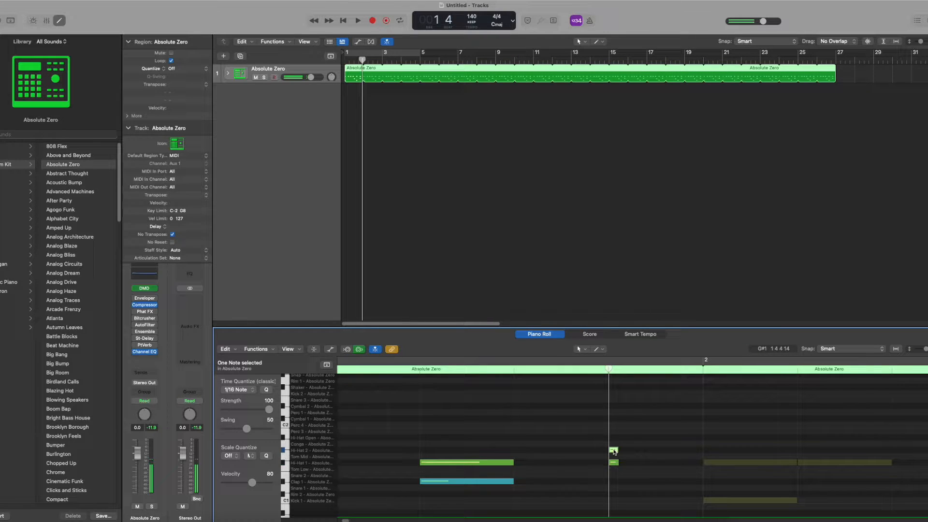
left_click_drag(615, 452, 628, 465)
left_click(617, 451, "super")
left_click(642, 462)
left_click(656, 463)
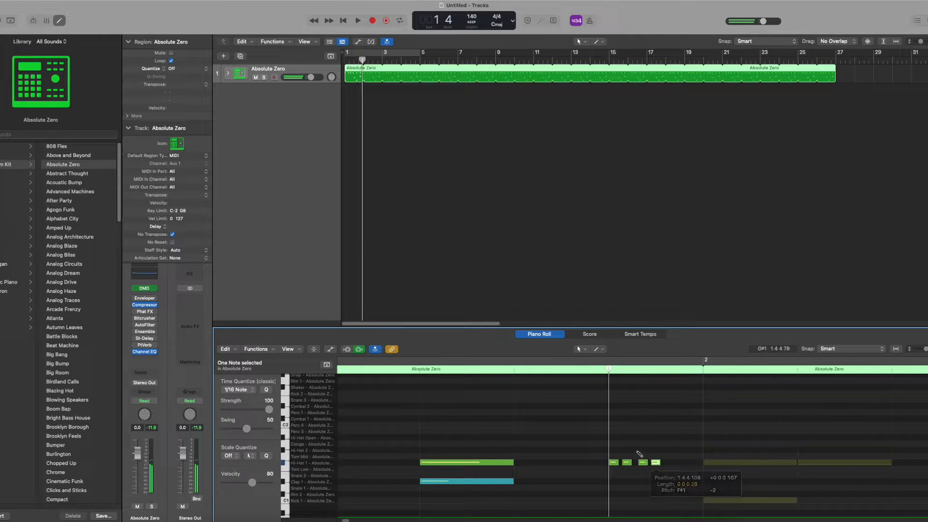
mouse_move(675, 468)
left_mouse_down()
mouse_move(670, 462)
mouse_move(680, 462)
left_mouse_up()
left_click(615, 450)
left_click(615, 451)
left_click_drag(614, 451, 694, 463)
Play back the beat with the new hi-hat roll from the start and stop the playback.
left_click_drag(927, 350, 923, 349)
key("Return")
key("space")
key("space")
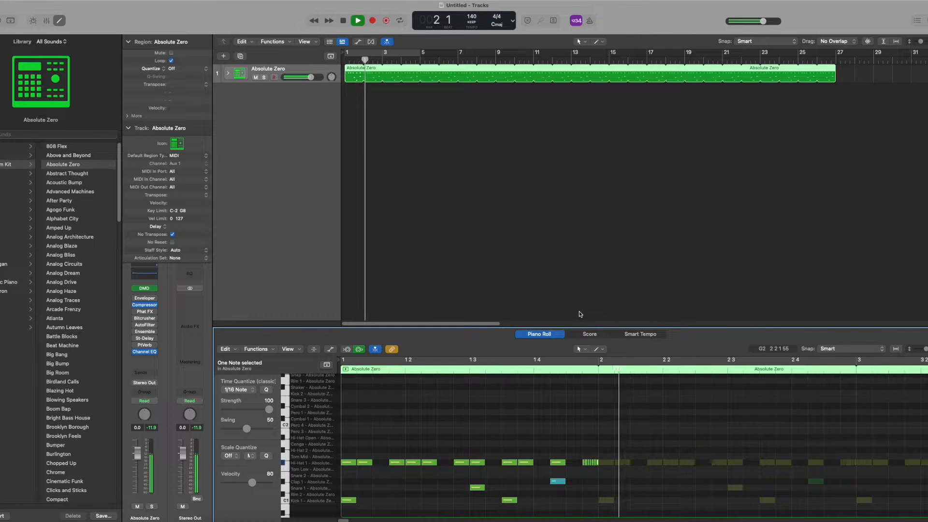
key("space")
left_click(342, 20)
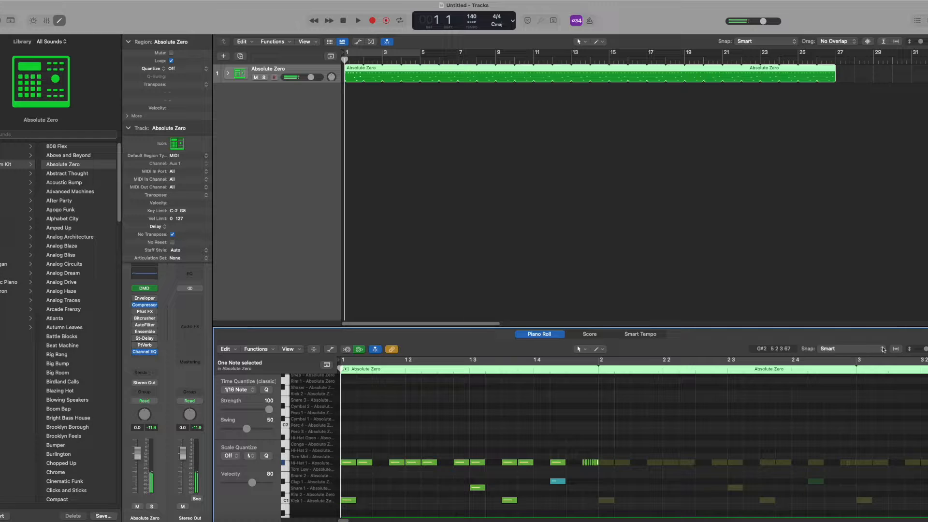
Thin out and respace the hi-hat roll at the end of bar 1 into five short Hi-Hat 1 notes.
left_click(585, 370)
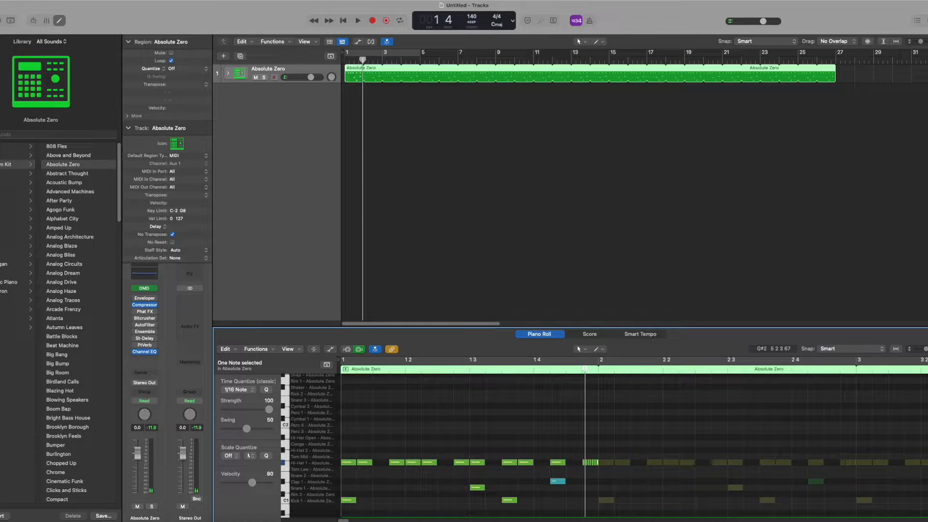
scroll(586, 463, "up", 3)
mouse_move(587, 463)
left_mouse_down()
mouse_move(607, 463)
mouse_move(600, 463)
left_mouse_up()
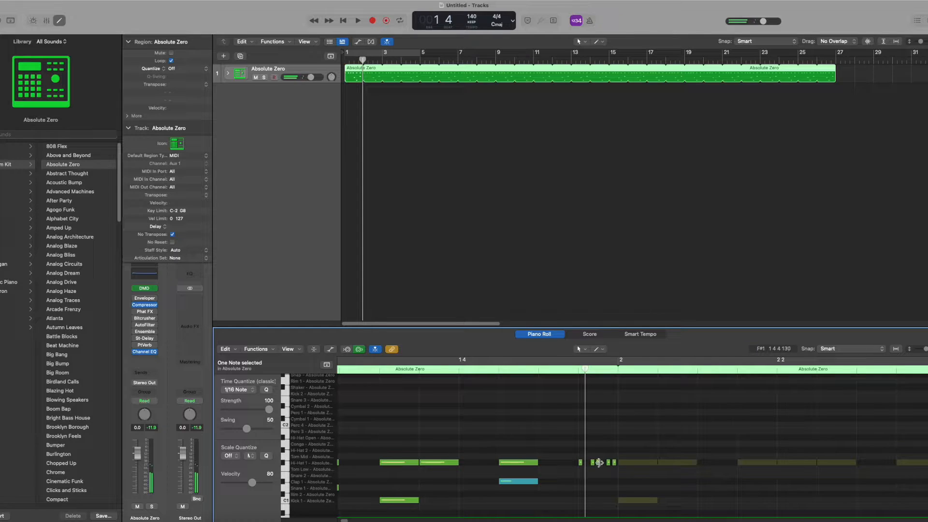
key("Delete")
key("super+Right")
left_click_drag(600, 465, 626, 465)
left_click(591, 445, "super")
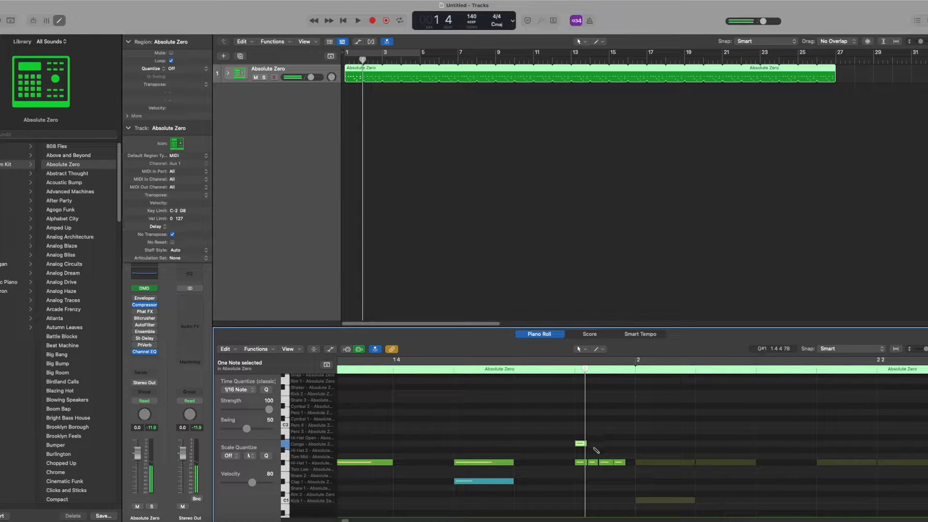
left_click_drag(583, 444, 631, 465)
Play back the beat with the respaced hi-hat roll and return the playhead to the start.
left_click(343, 21)
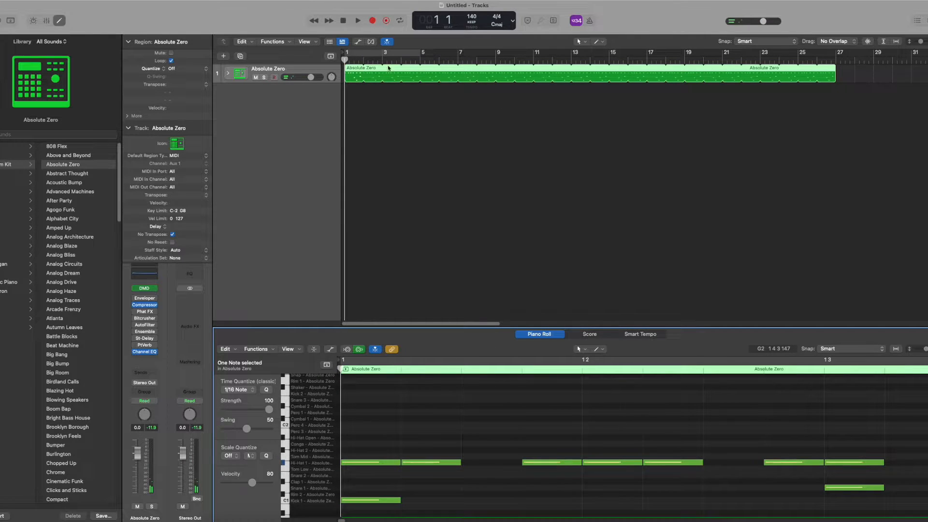
key("space")
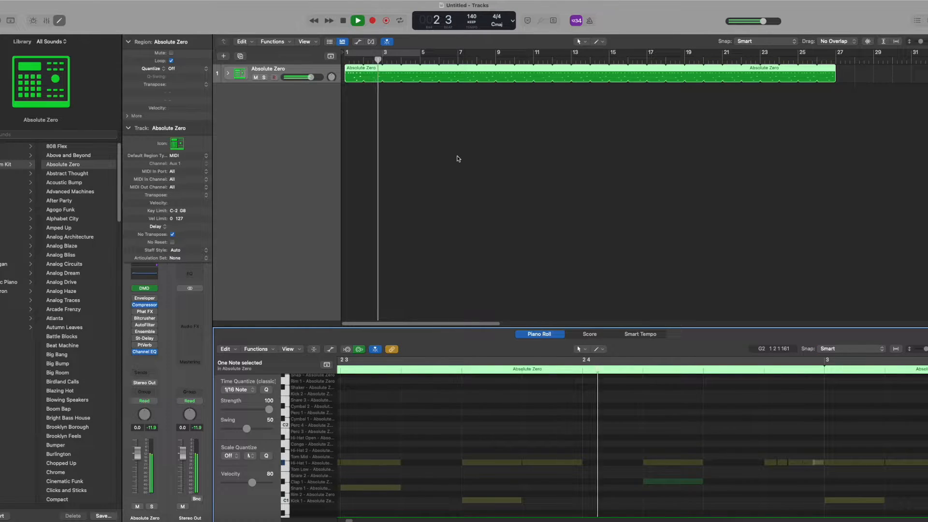
left_click(343, 21)
left_click(343, 21)
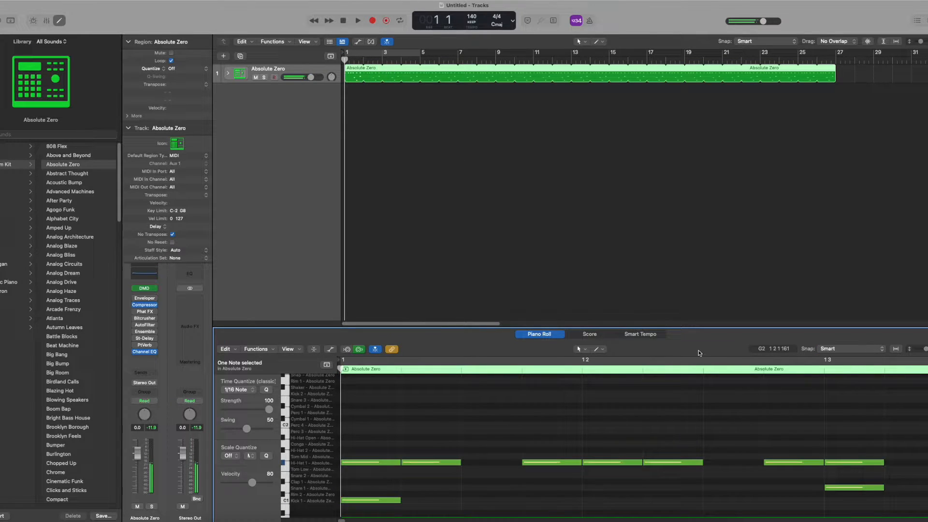
Extend the hi-hat roll with two more short Hi-Hat 1 notes directly before it, the earliest at about position 1 4 3 146.
scroll(743, 424, "down", 5)
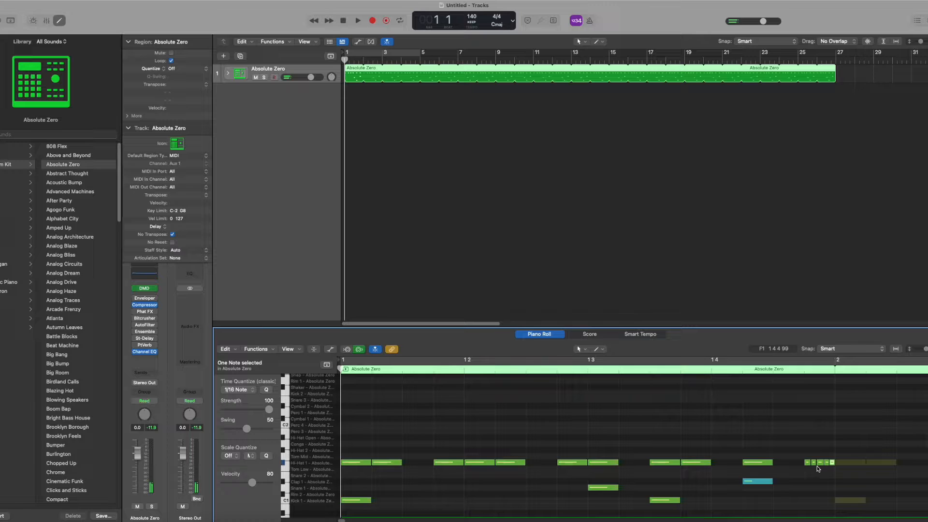
left_click(801, 464, "super")
left_click(802, 464, "super")
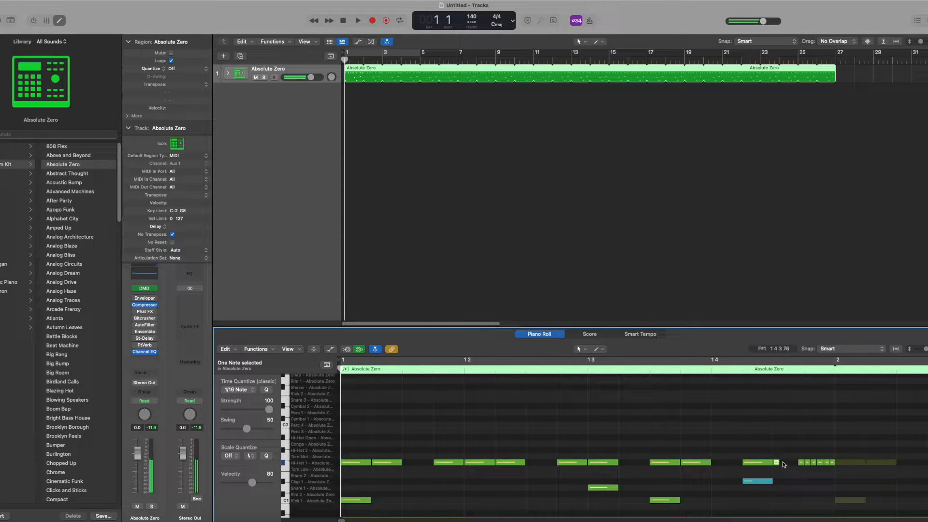
left_click_drag(801, 464, 797, 465)
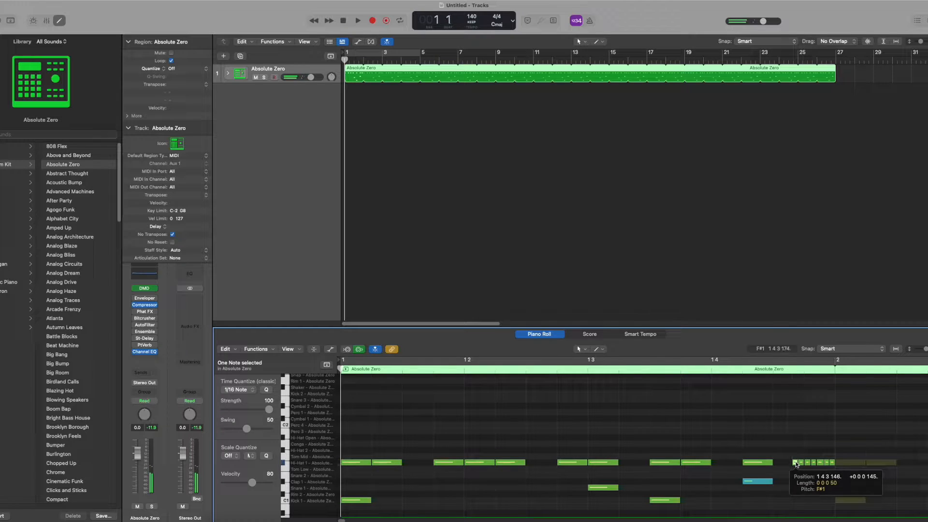
left_click(792, 423)
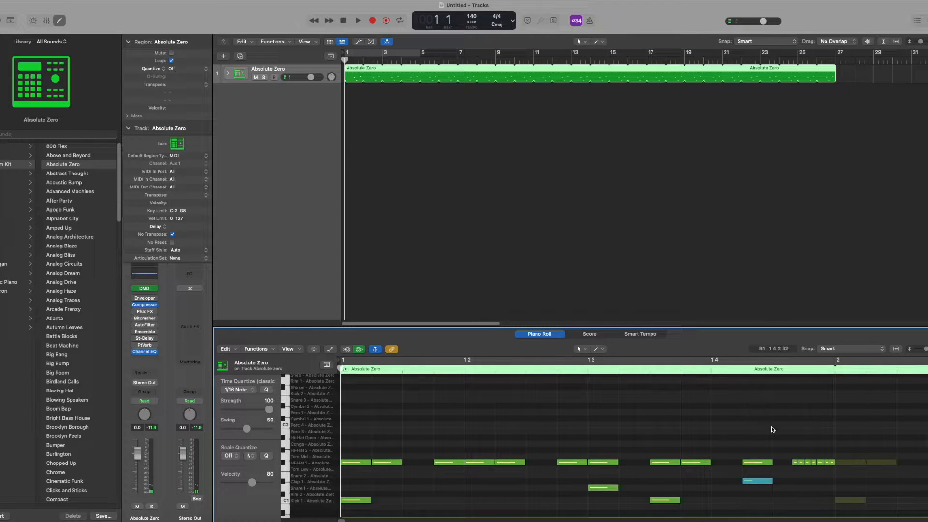
Play back the beat with the extended hi-hat roll from the start and stop the playback.
key("super+Left")
key("space")
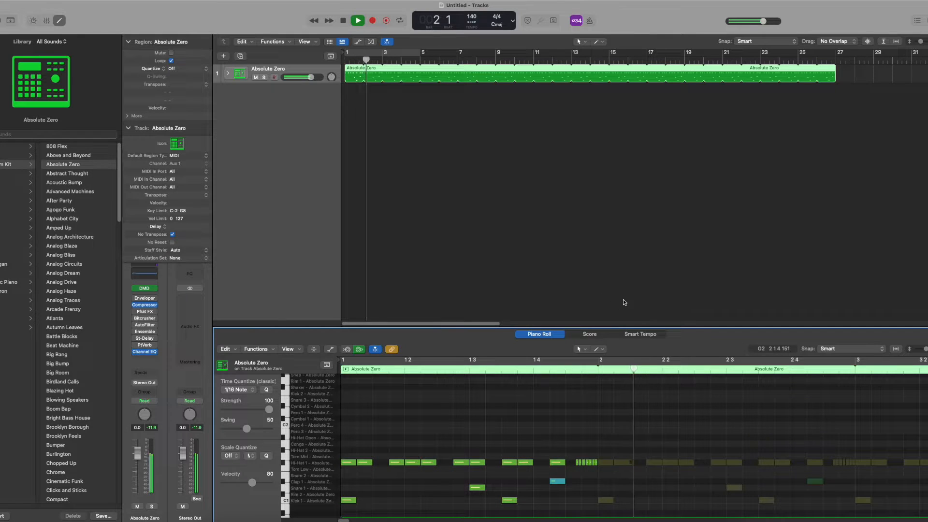
left_click(343, 22)
Create one new MIDI software instrument track with the default patch and select it.
left_click(468, 158)
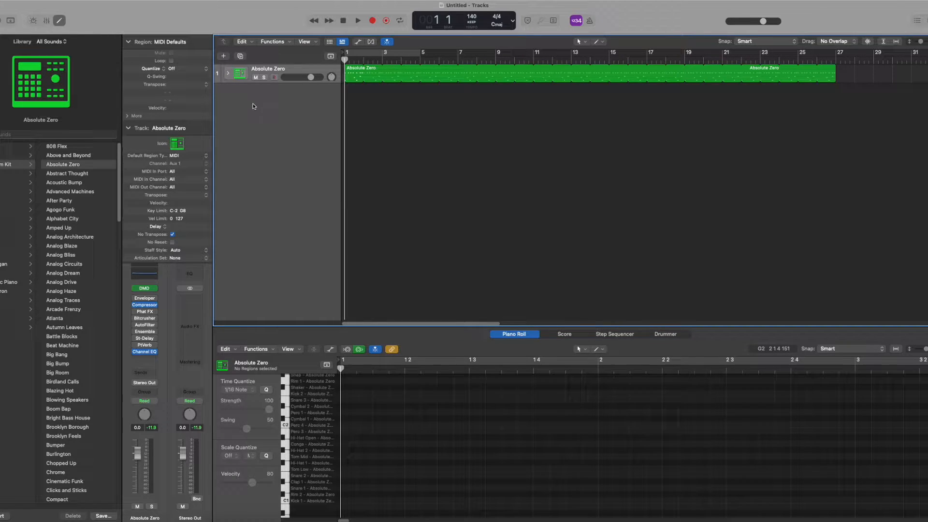
left_click(224, 56)
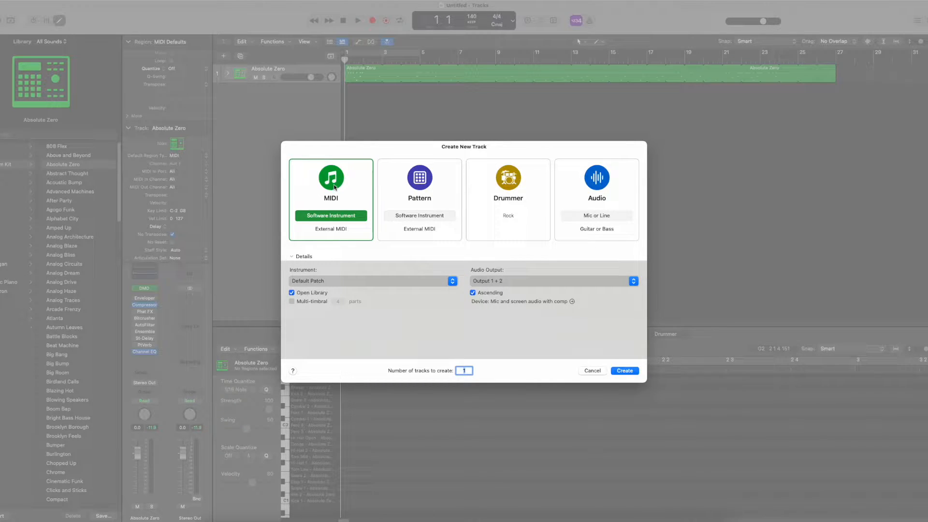
key("Return")
left_click(298, 90)
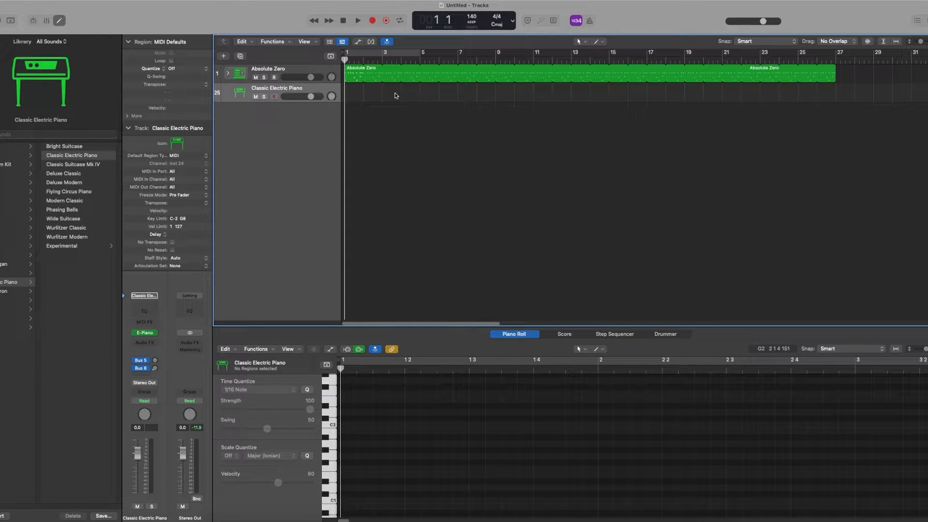
Load the After Party kit on the Absolute Zero drum track and play back the beat with it.
left_click(267, 71)
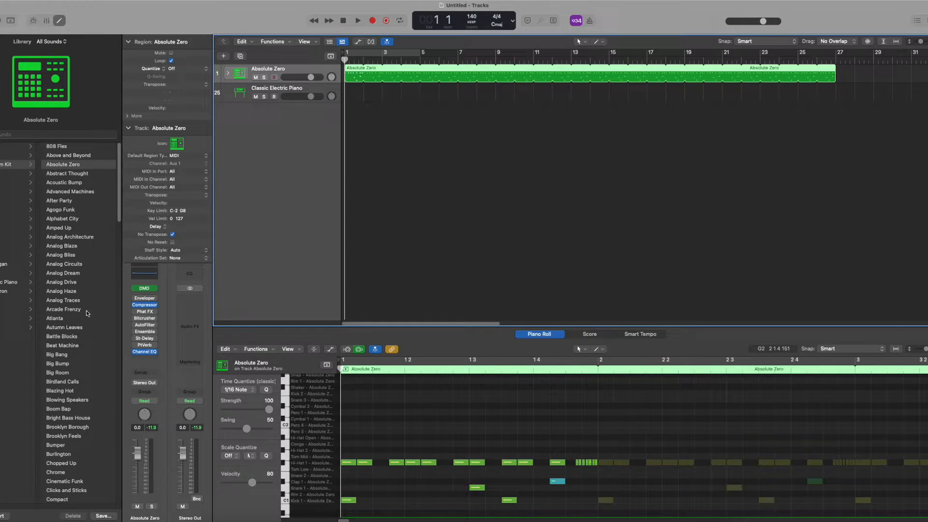
left_click(74, 202)
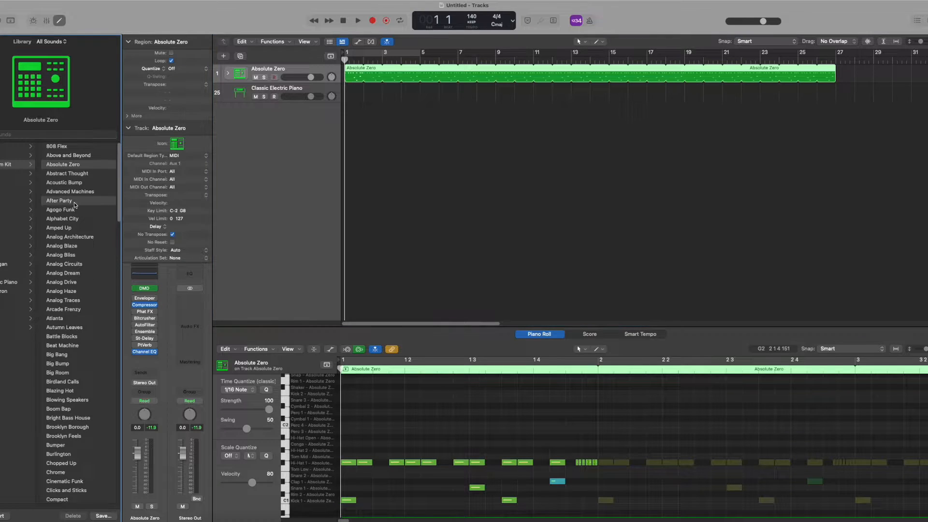
left_click(358, 22)
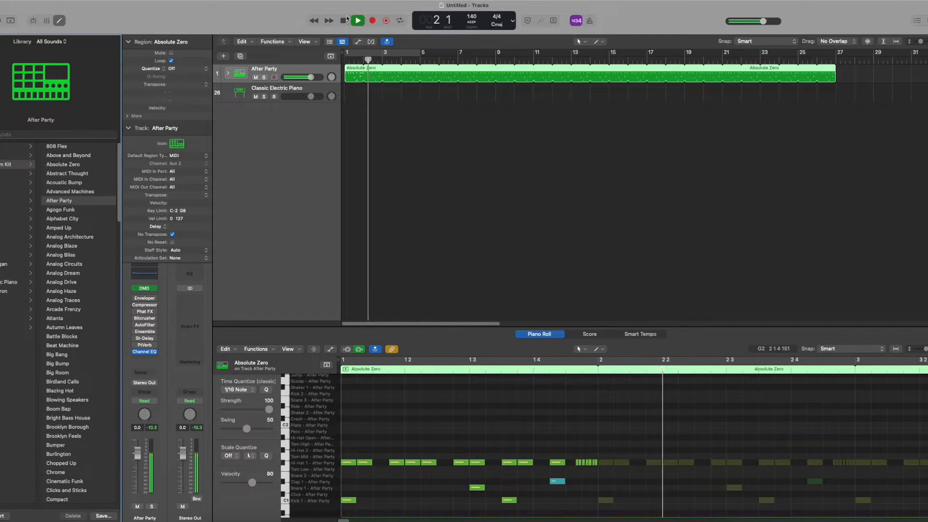
key("space")
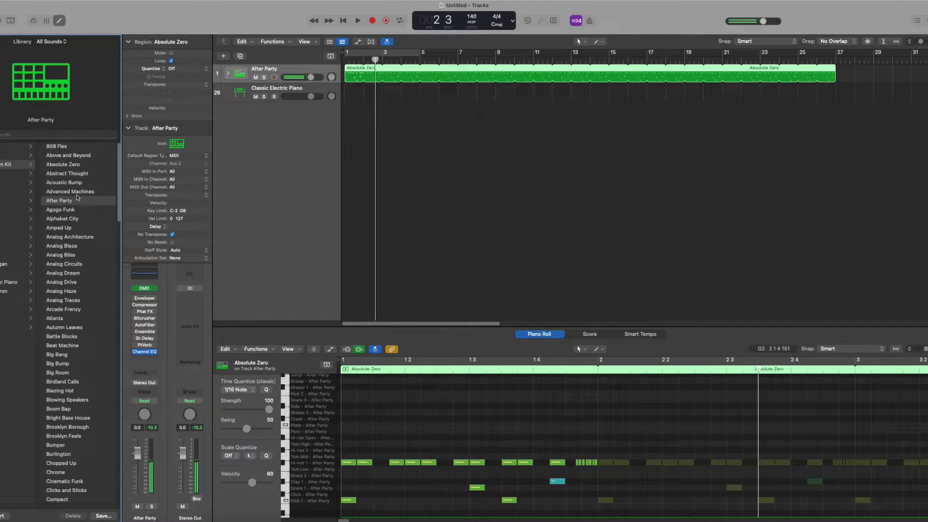
Load the Advanced Machines kit on the drum track and play back the beat from the start.
left_click(346, 20)
left_click(358, 22)
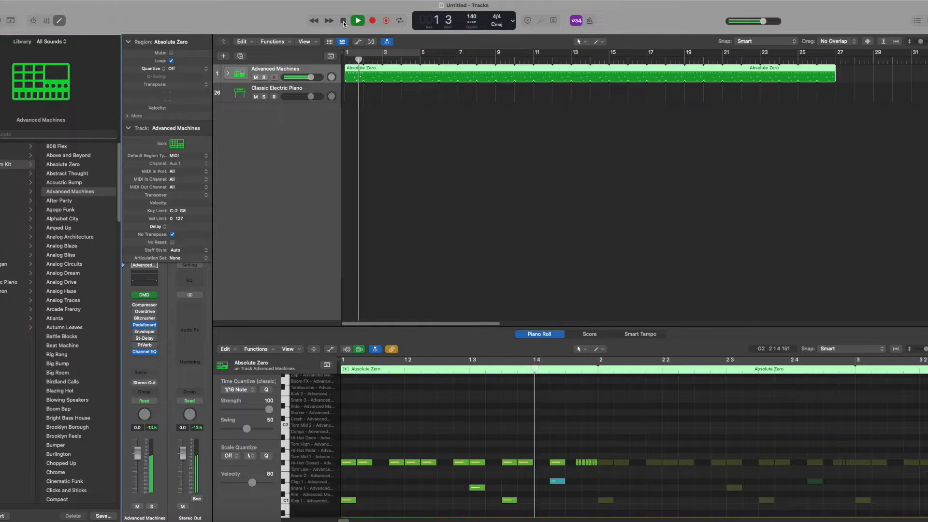
Stop the playback and load the Absolute Zero kit on the drum track again.
left_click(343, 21)
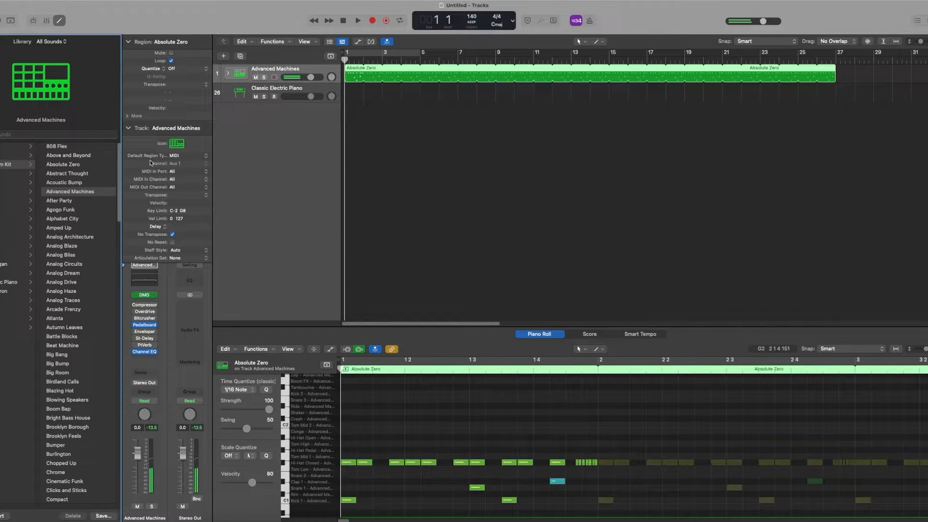
left_click(63, 164)
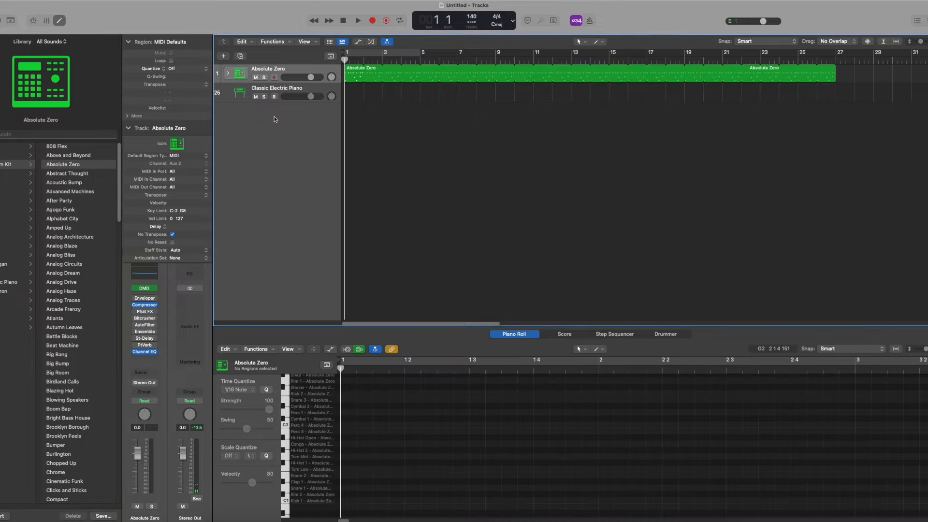
Change the instrument of the Classic Electric Piano track to Boesendorfer Grand Piano.
left_click(280, 95)
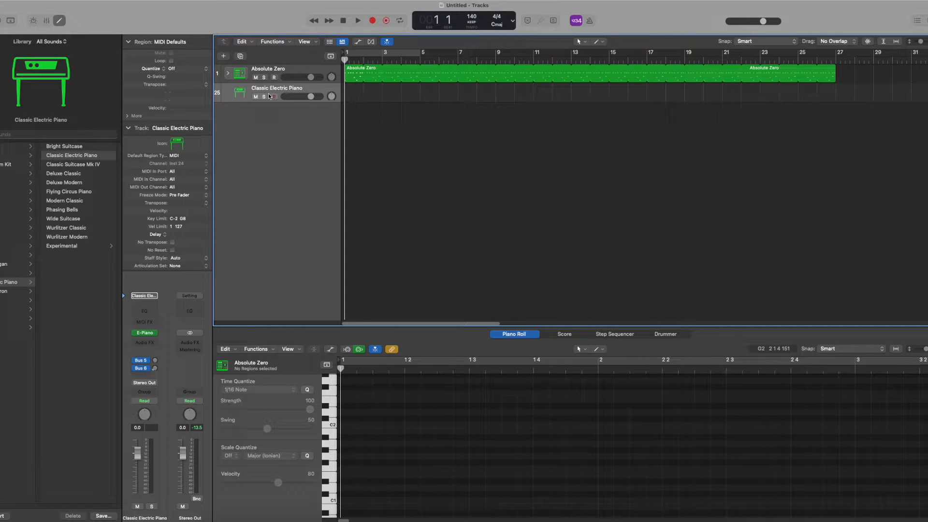
left_click(10, 219)
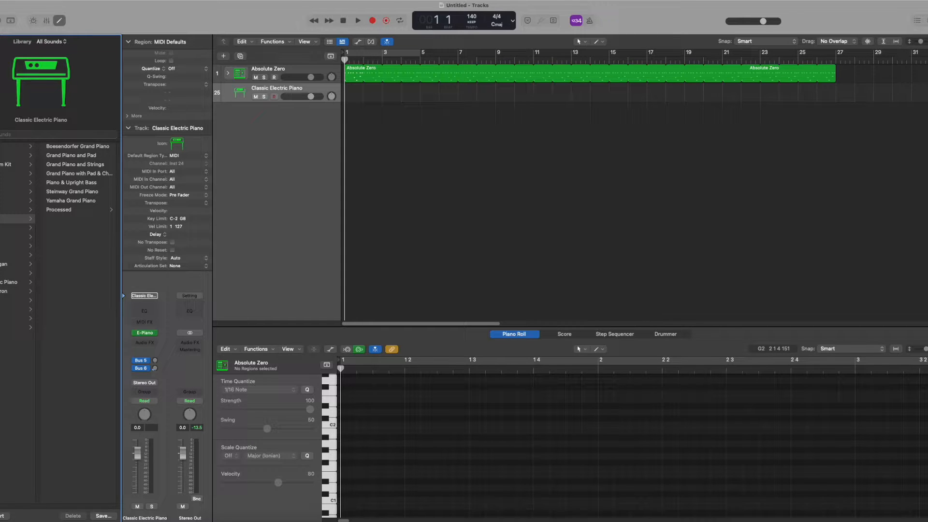
left_click(79, 146)
left_click(424, 138)
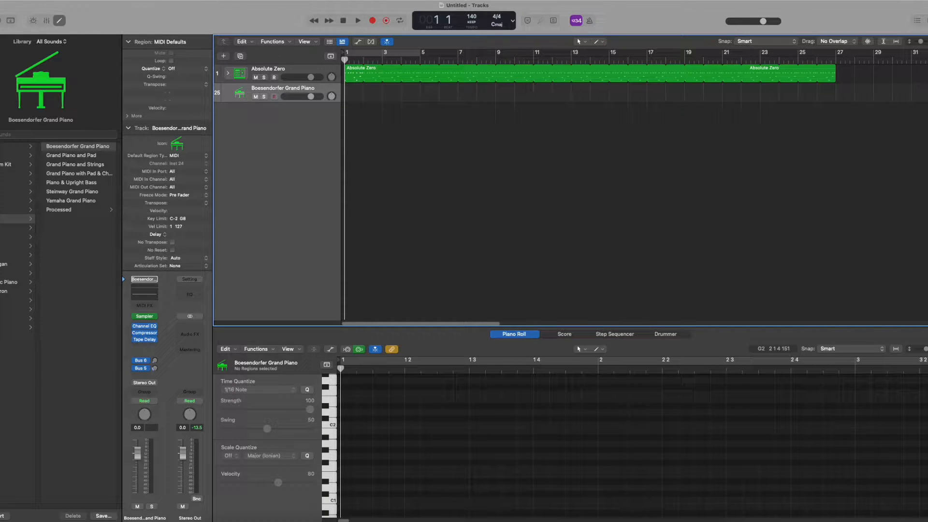
Show the Musical Typing keyboard for the piano track and move it clear of the regions.
left_click(165, 1)
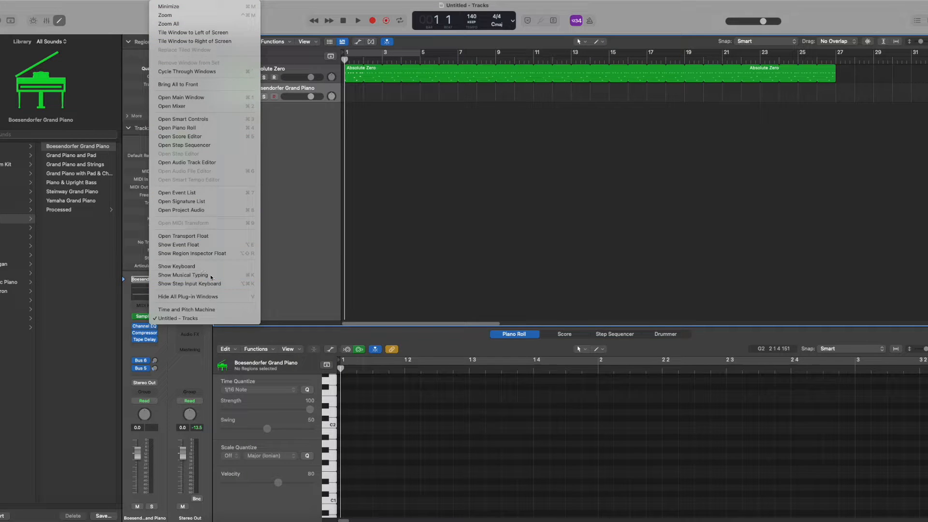
left_click(183, 275)
left_click_drag(433, 182, 751, 184)
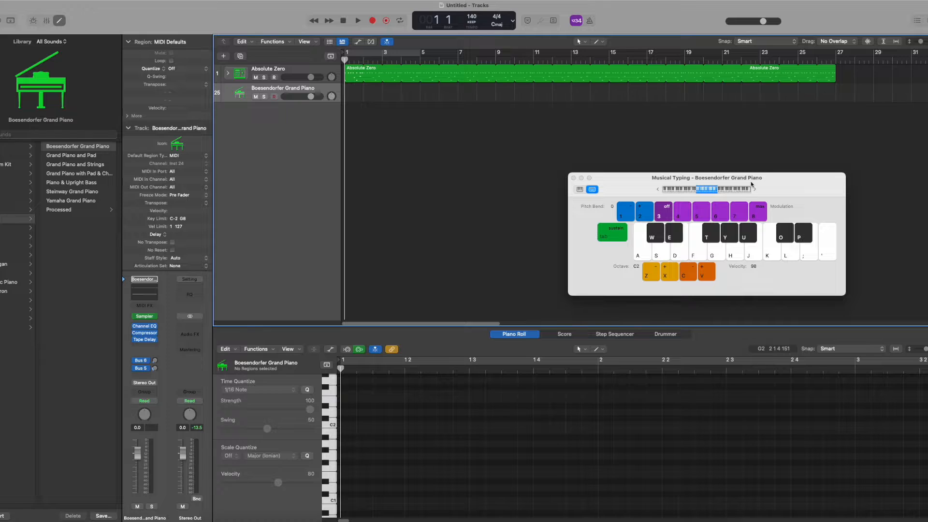
Audition the grand piano by playing test notes on the Musical Typing keyboard, and close the keyboard window.
left_click(735, 257)
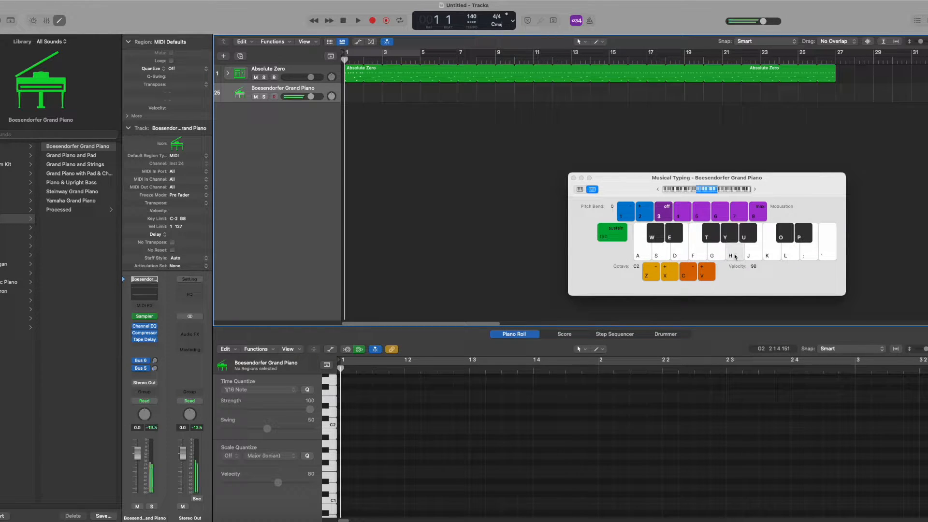
left_click(777, 255)
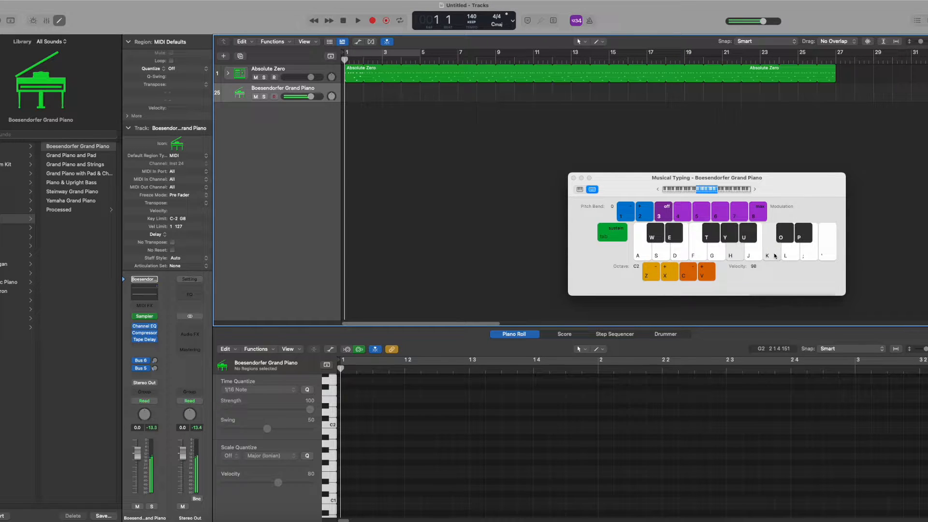
left_click(812, 254)
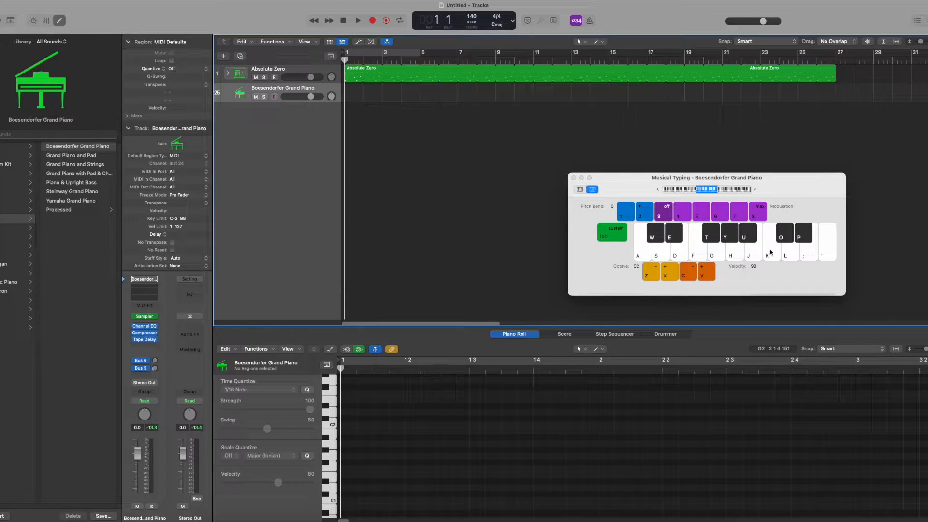
key("k")
key("semicolon")
key("j")
key("g")
key("f")
key("k")
key("h")
key("d")
key("j")
key("s")
key("f")
key("h")
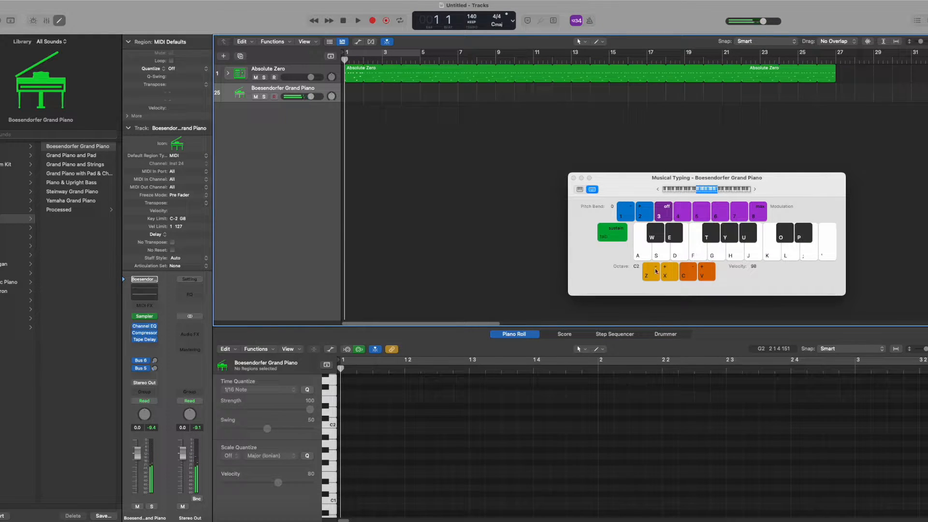
left_click(574, 178)
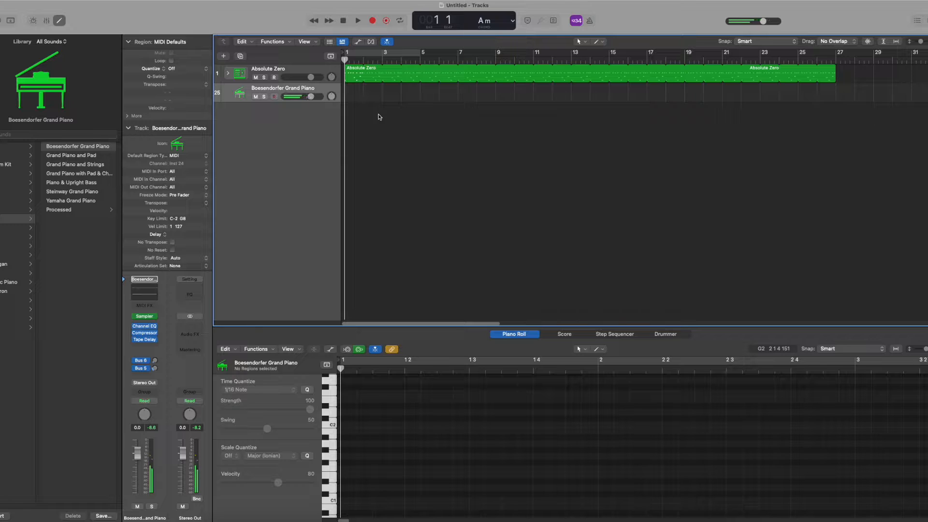
Play the drum beat from the start several times to rehearse piano chords over it, and return to bar 1.
left_click(357, 20)
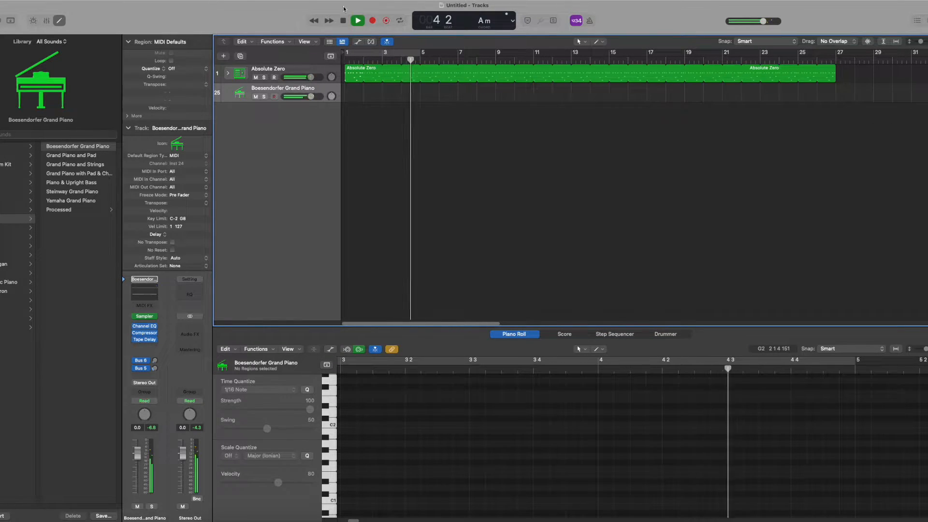
left_click(343, 20)
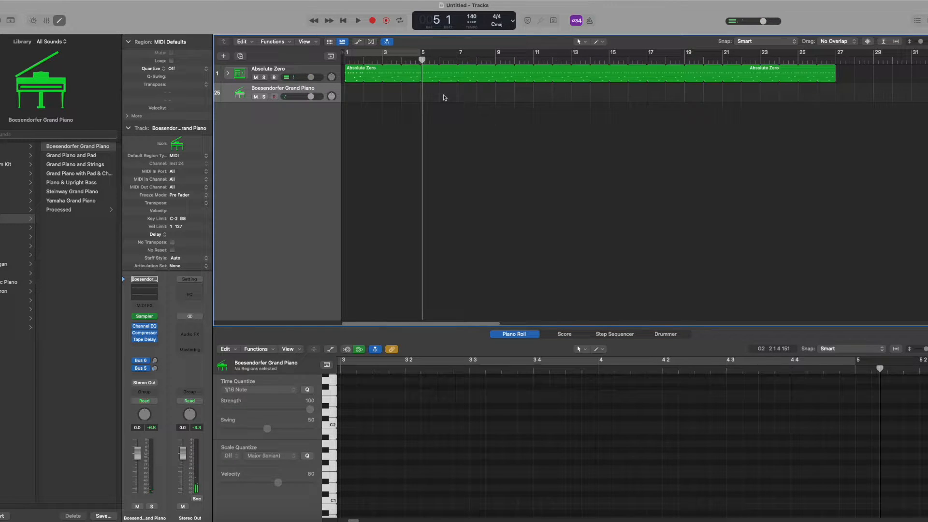
left_click(342, 20)
left_click(359, 22)
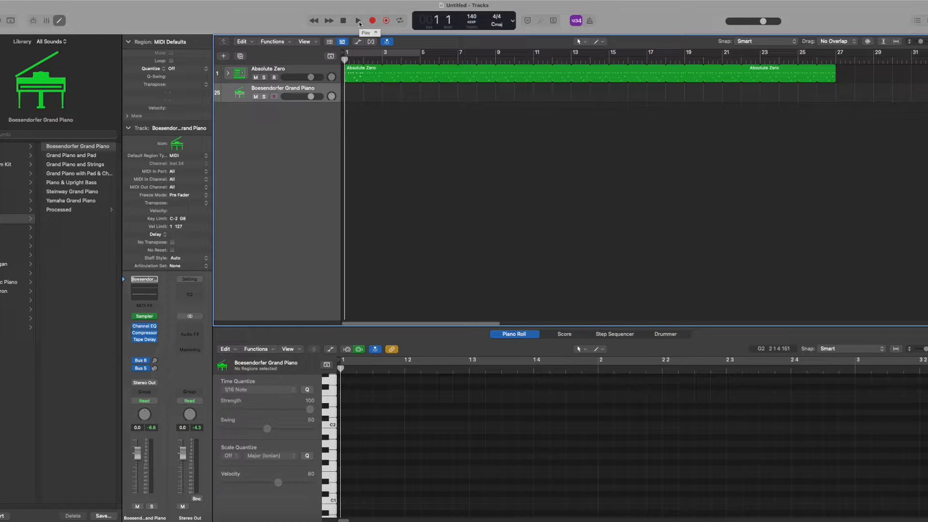
left_click(358, 21)
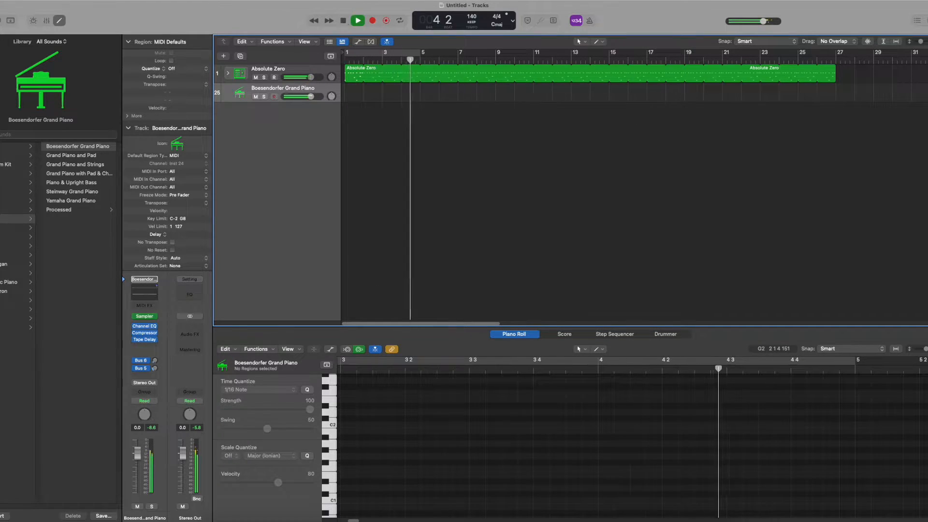
left_click(342, 21)
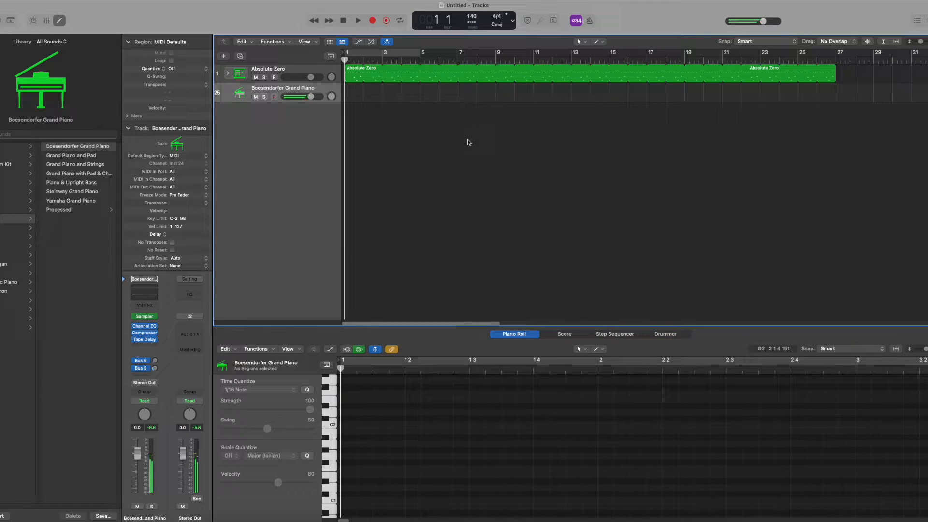
left_click(358, 22)
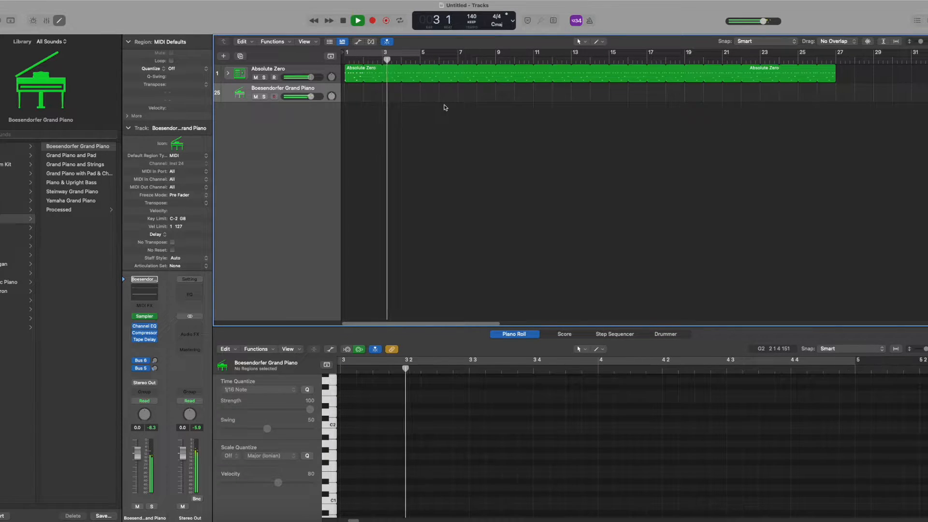
double_click(343, 21)
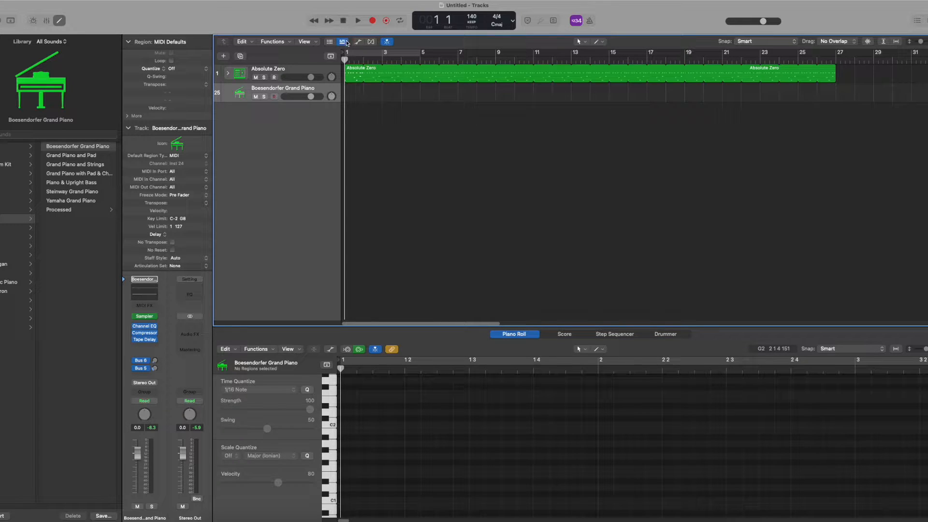
Record a four-chord part on the Boesendorfer Grand Piano track from bar 3 over the drum beat.
left_click(373, 21)
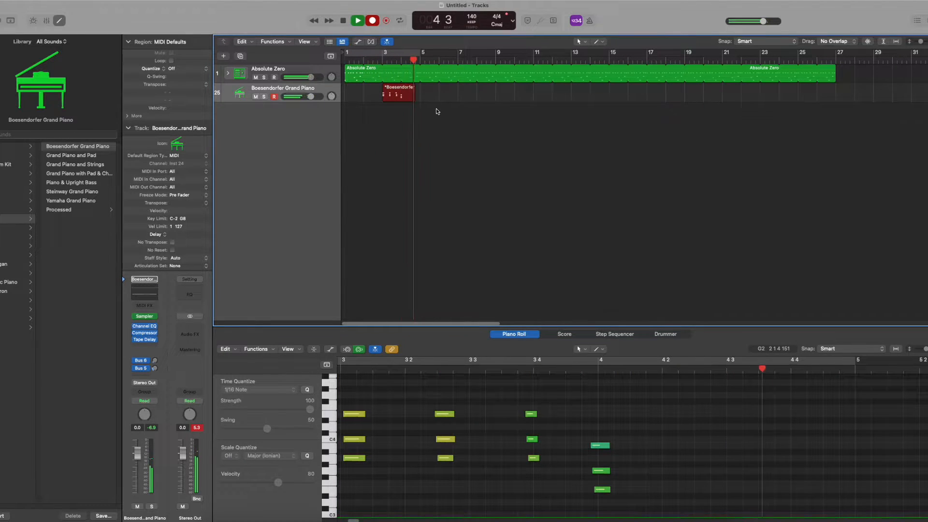
key("space")
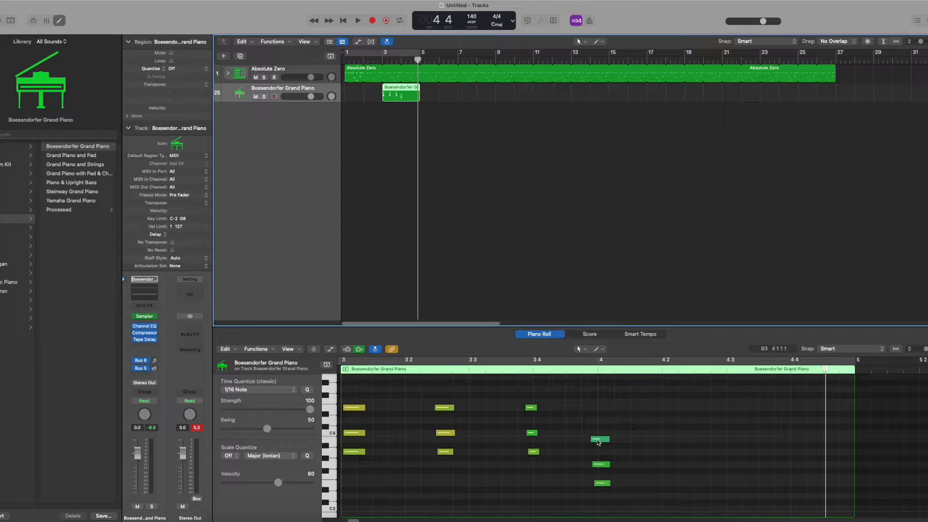
Move the three notes of the last piano chord slightly earlier and quantize them to 1/16 notes.
left_click_drag(602, 443, 609, 441)
left_click(602, 482)
mouse_move(602, 479)
left_mouse_down()
mouse_move(590, 460)
mouse_move(608, 466)
left_mouse_up()
left_click_drag(649, 504, 598, 439)
left_click(307, 389)
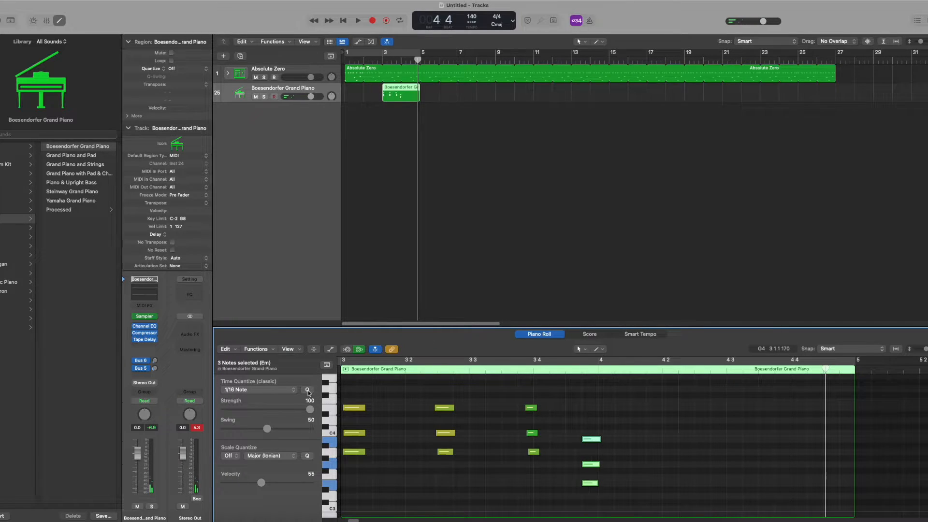
Select all the notes in the piano region and quantize them to 1/16 notes.
left_click(419, 440)
left_click_drag(347, 385, 612, 469)
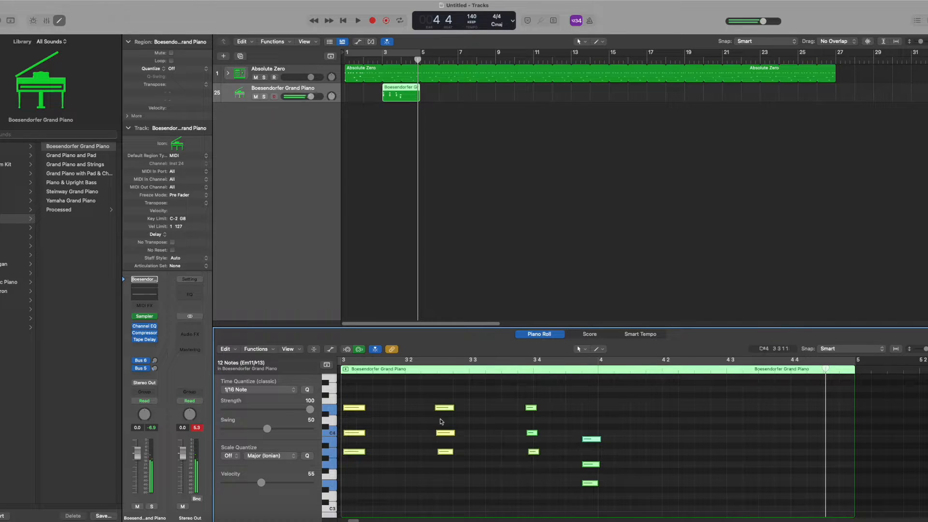
left_click(307, 390)
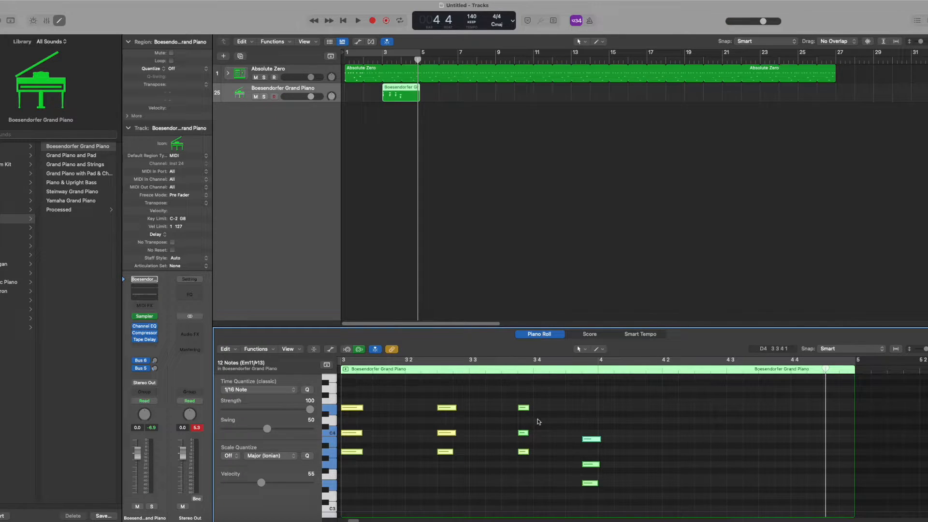
left_click(579, 411)
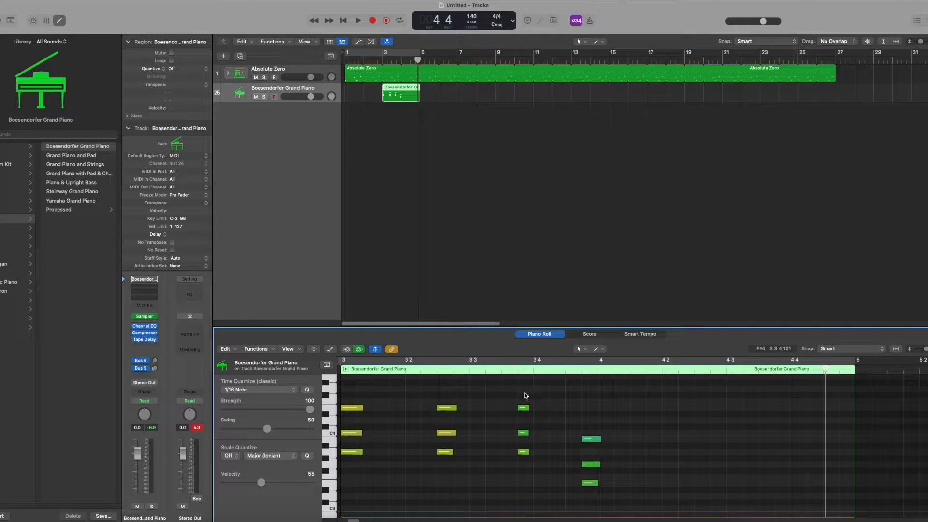
Play back the quantized piano chords with the drums from bar 3 and stop the playback.
left_click(382, 58)
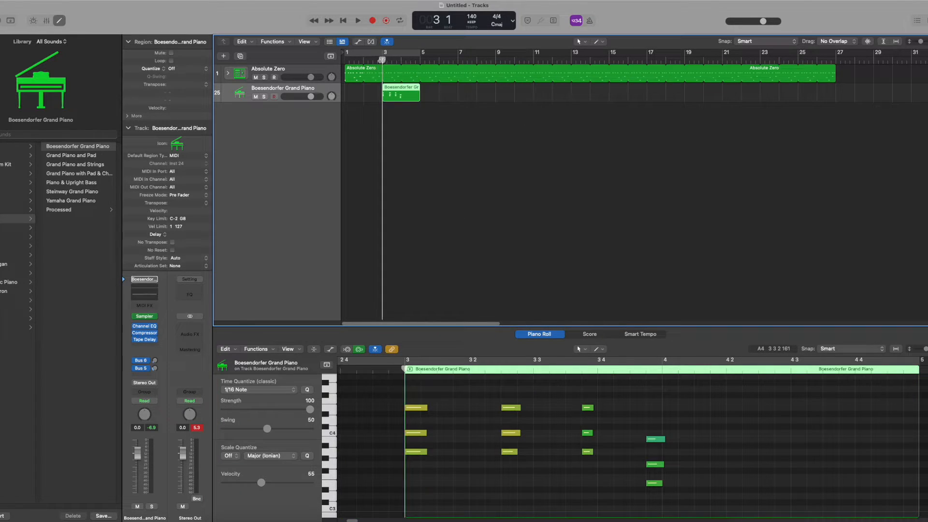
left_click(358, 20)
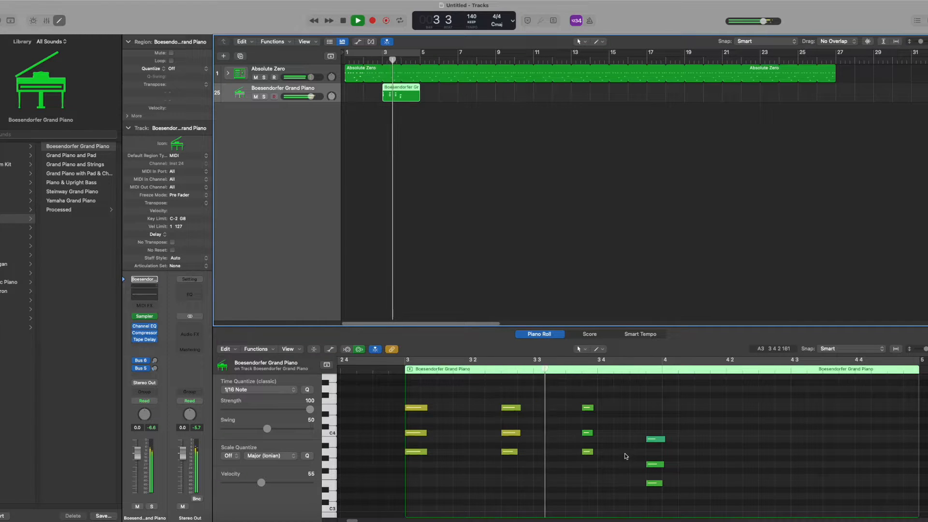
key("space")
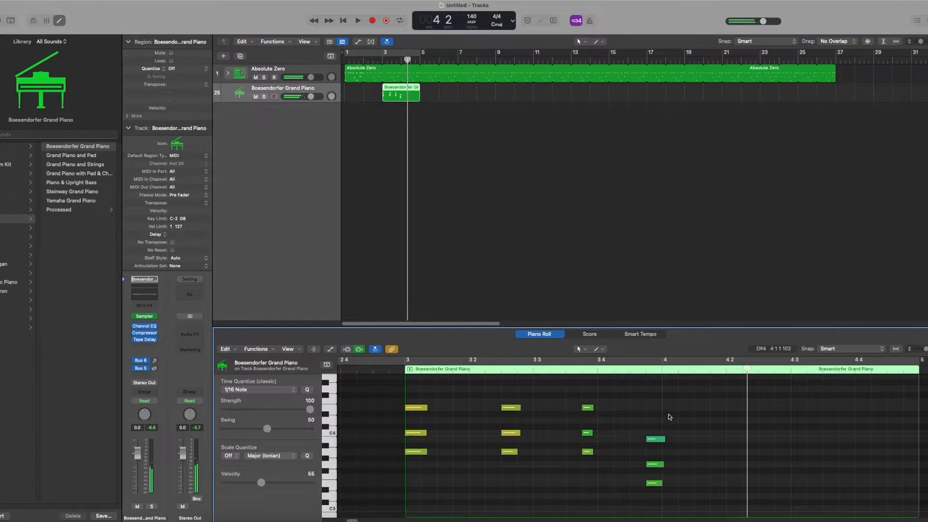
Shift the last piano chord to the start of bar 4 and the third chord to beat 4 of bar 3.
left_click_drag(659, 414, 666, 492)
left_click_drag(658, 440, 673, 440)
key("space")
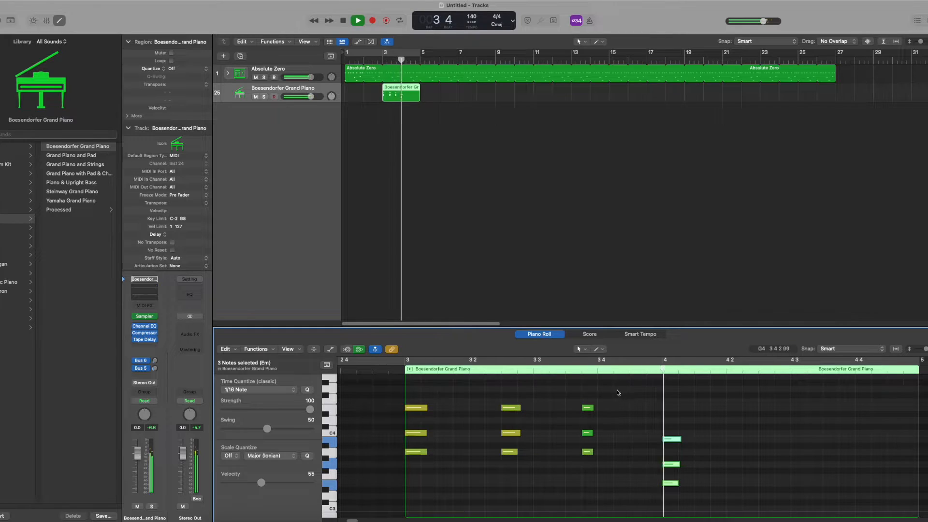
key("space")
left_click_drag(608, 389, 582, 454)
left_click_drag(597, 410, 613, 410)
Play back the shifted piano chords with the drums from bar 3 and stop the playback.
left_click(403, 369)
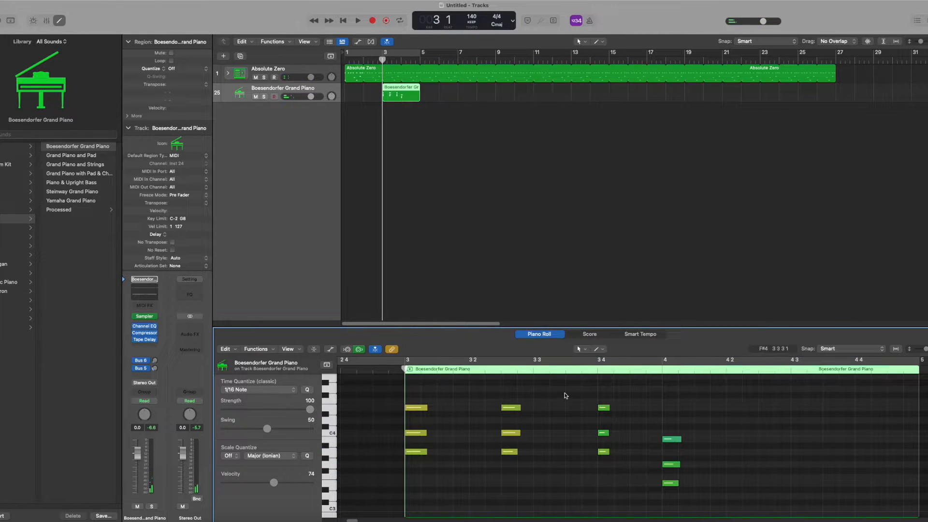
key("space")
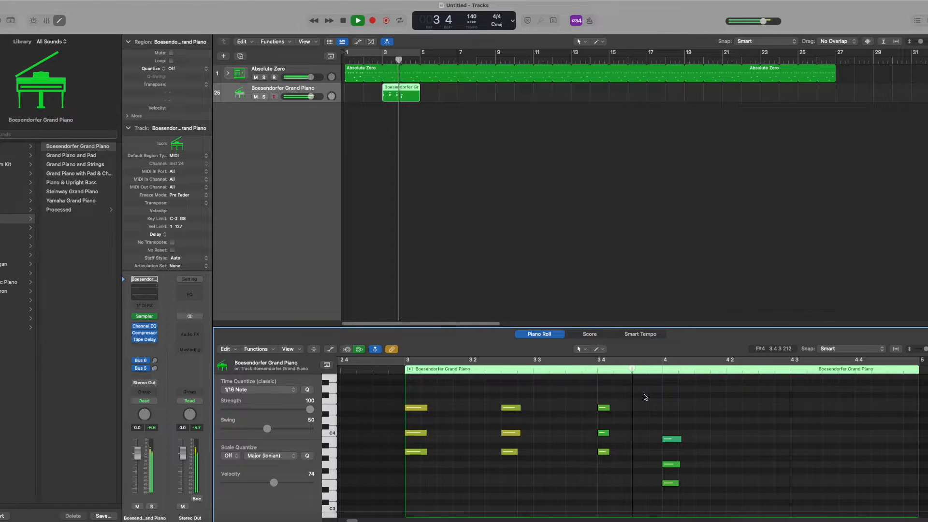
key("space")
Try looping the piano region out to bar 23 and remove the loop again.
left_click(437, 105)
left_click(415, 95)
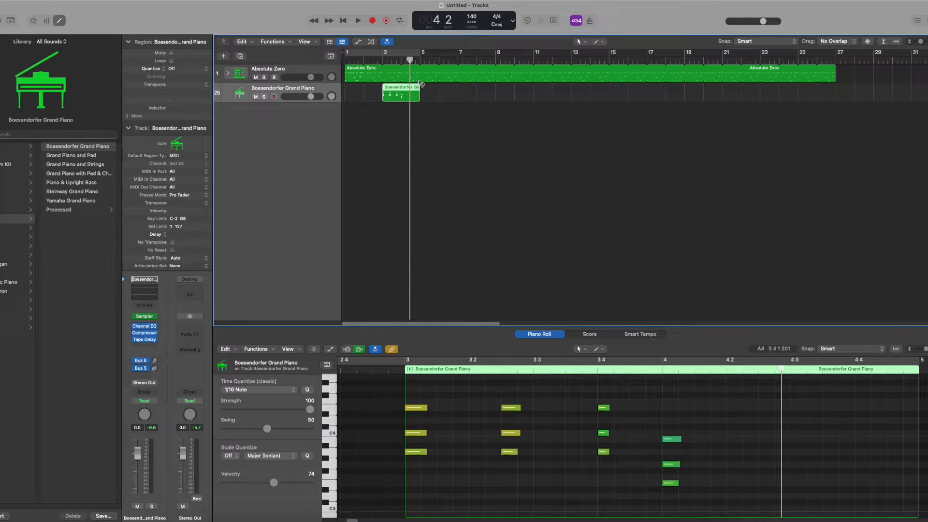
left_click_drag(420, 85, 760, 89)
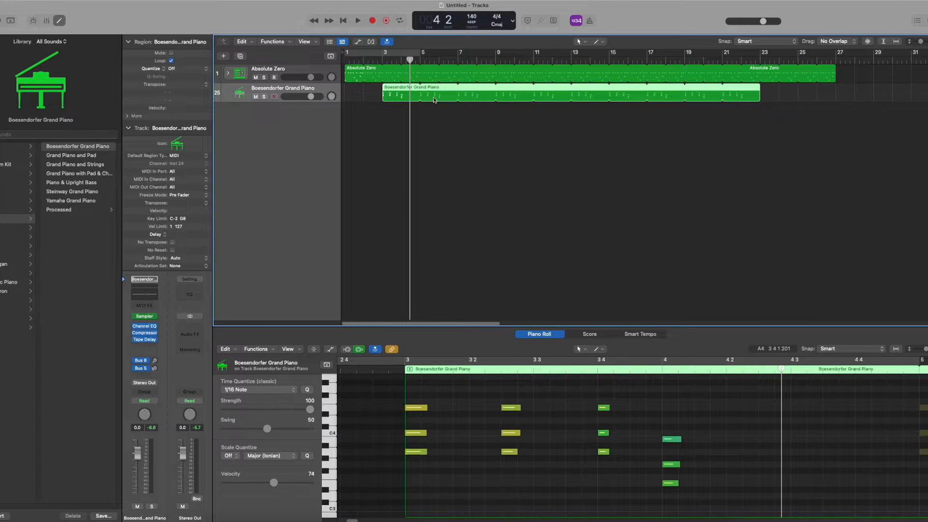
left_click_drag(446, 90, 420, 92)
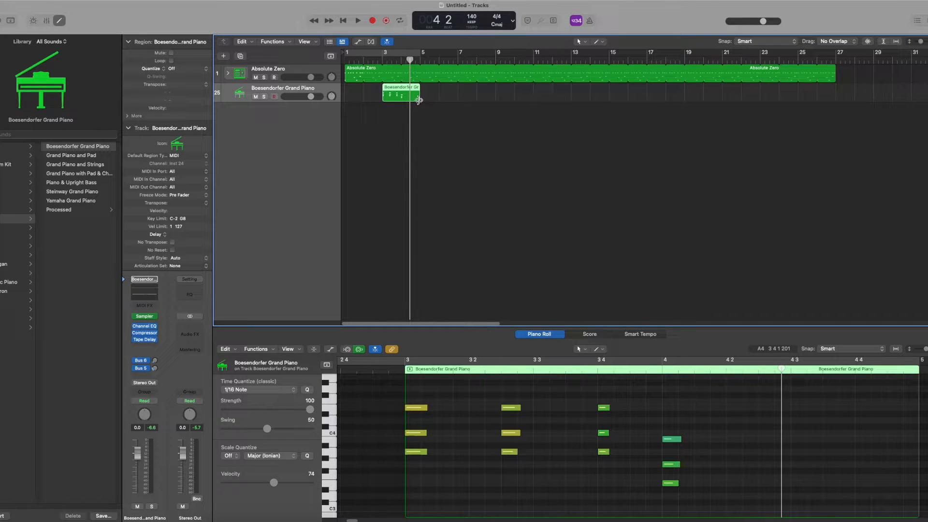
Place the playhead at bar 5, at the end of the piano region.
left_click(420, 58)
left_click(417, 60)
left_click(419, 60)
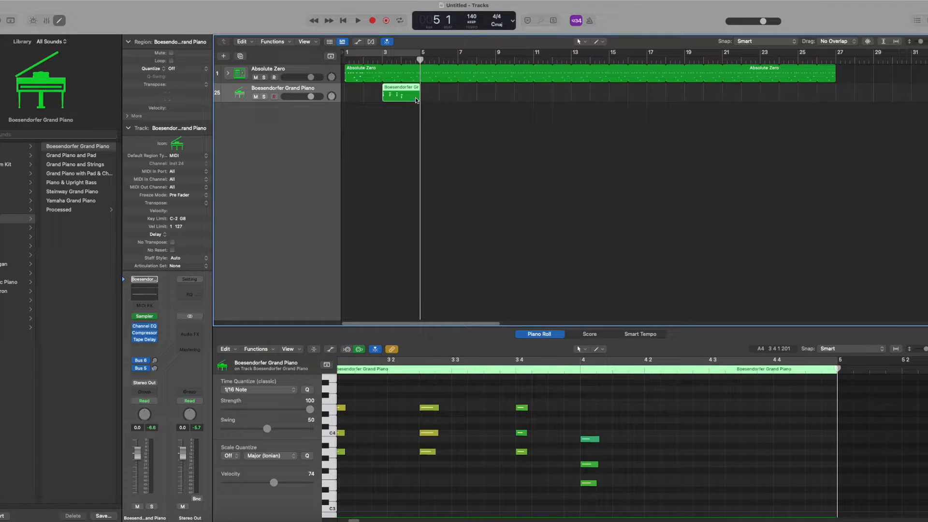
Try looping the piano region out to bar 11 with its short repeat, play it from bar 3 and remove the loop.
left_click_drag(419, 96, 543, 95)
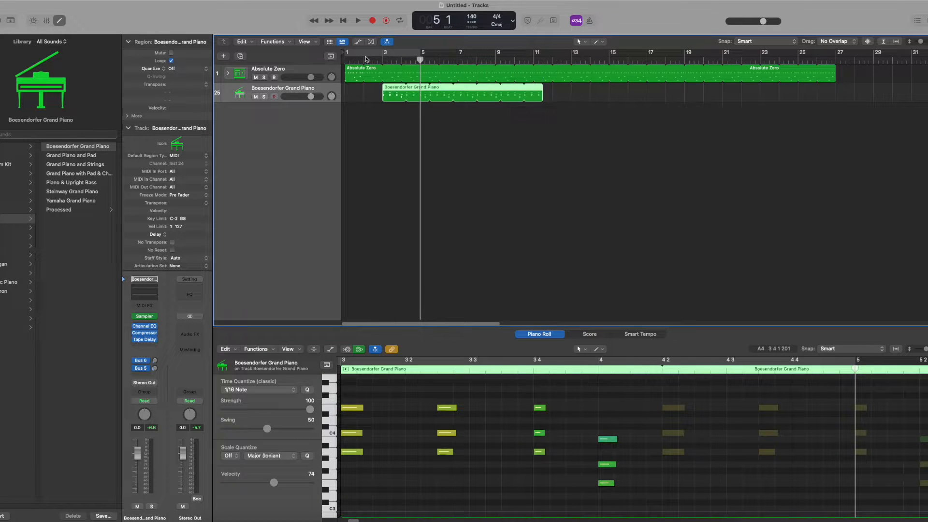
left_click(383, 61)
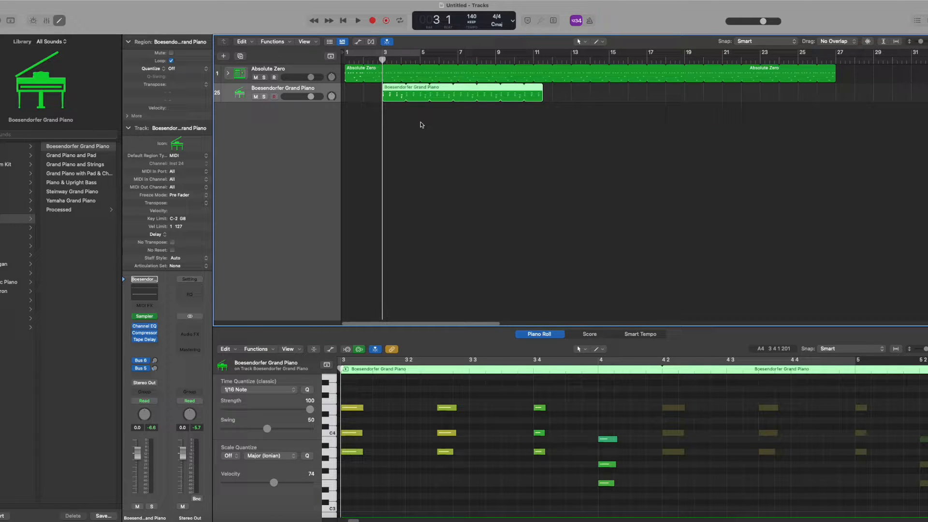
key("space")
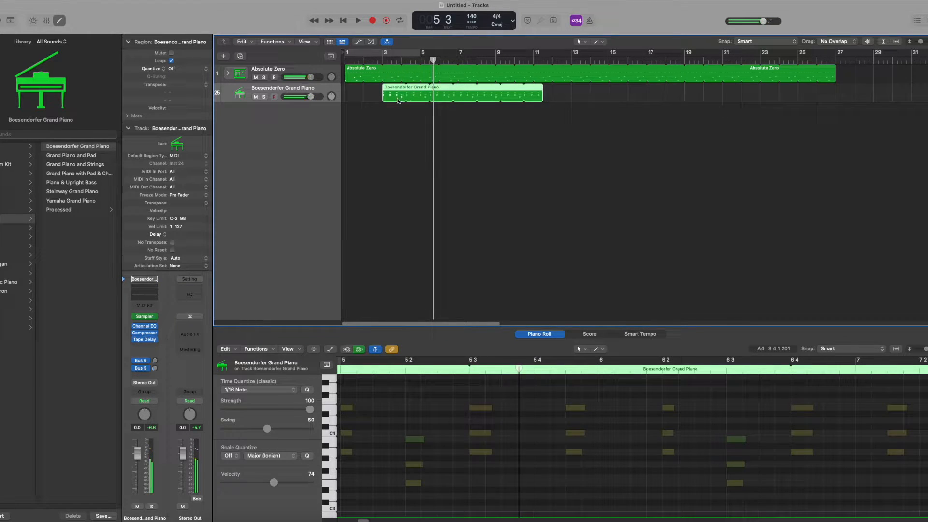
left_click_drag(539, 88, 421, 79)
left_click(421, 62)
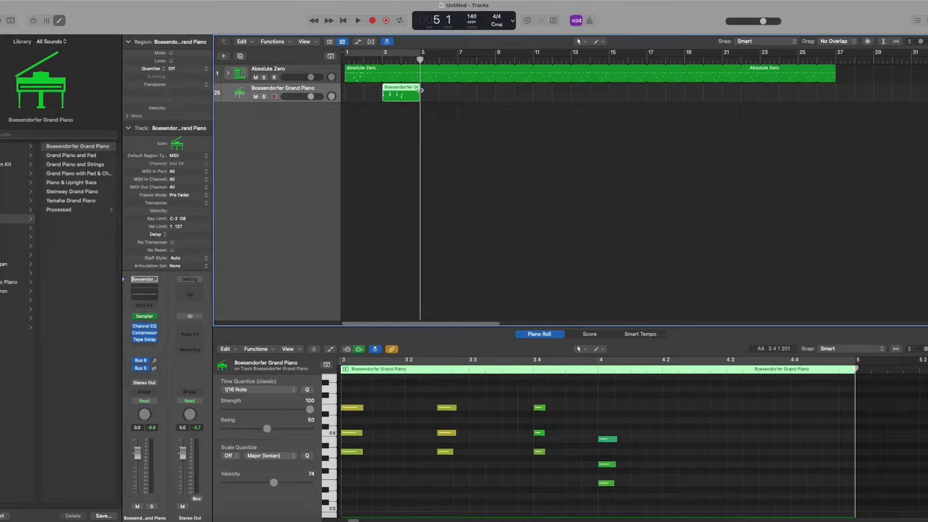
Loop the two-bar piano region from bar 5 to just past bar 27, beyond the end of the drum loop.
left_click(379, 59)
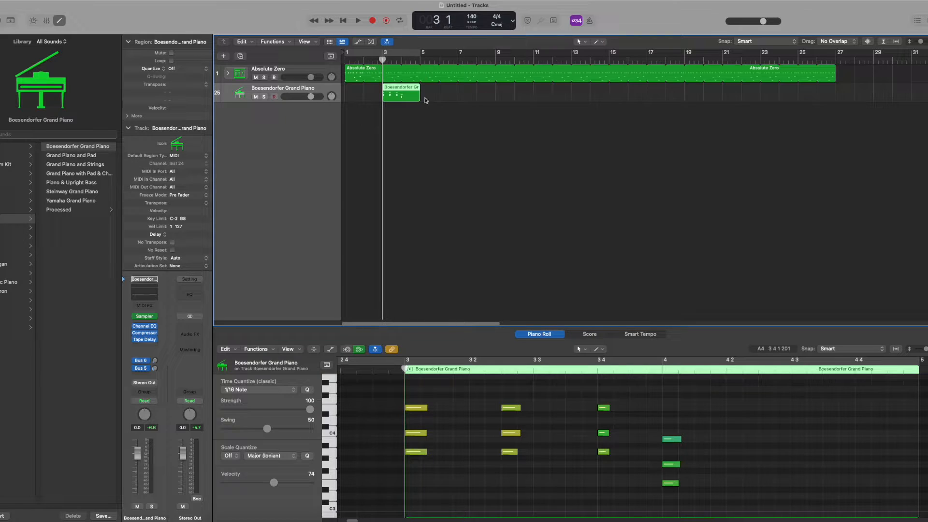
left_click_drag(421, 87, 843, 90)
left_click(775, 132)
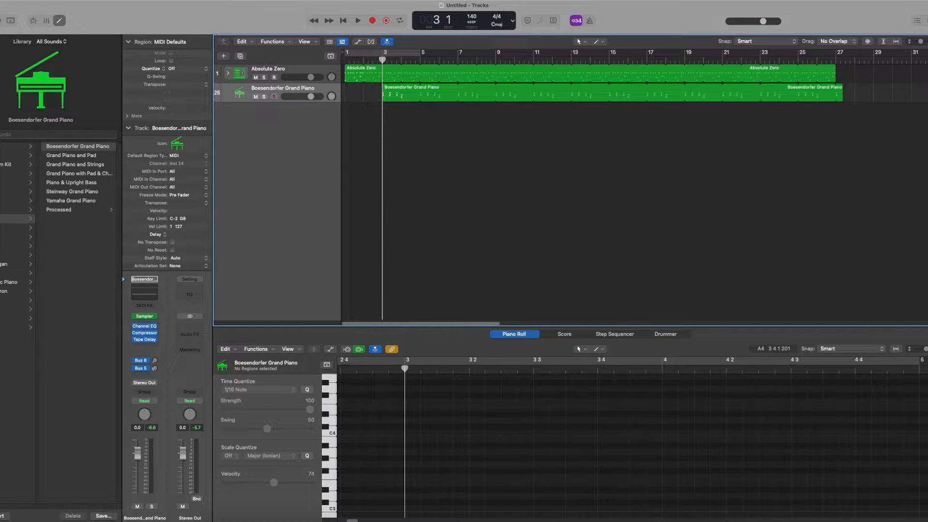
Browse the library's Plucked synthesizer sounds, assign Ambient Plucked Strings to the piano track and play it from bar 3.
left_click(5, 254)
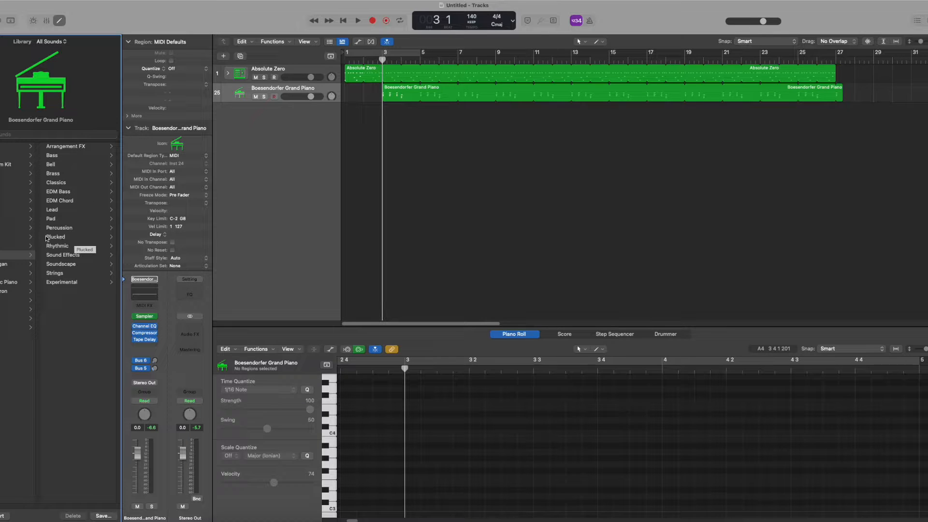
left_click(61, 238)
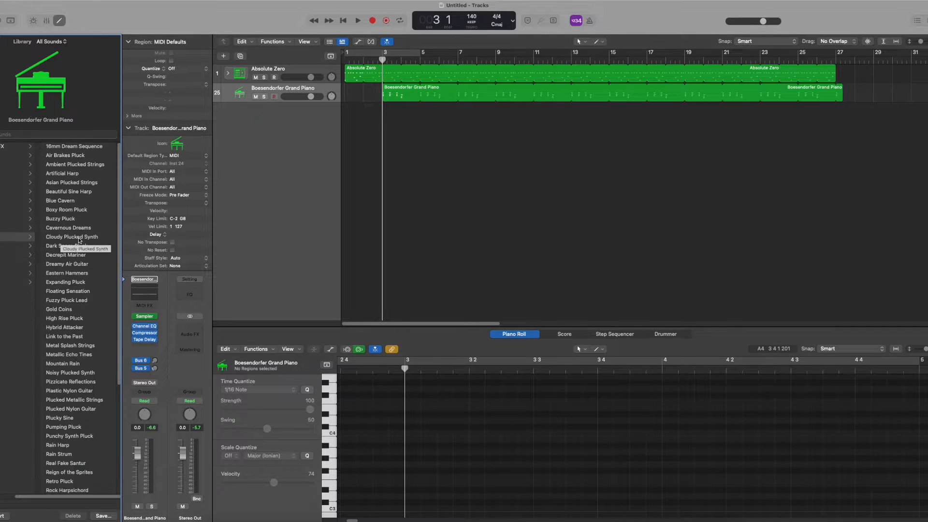
left_click(82, 165)
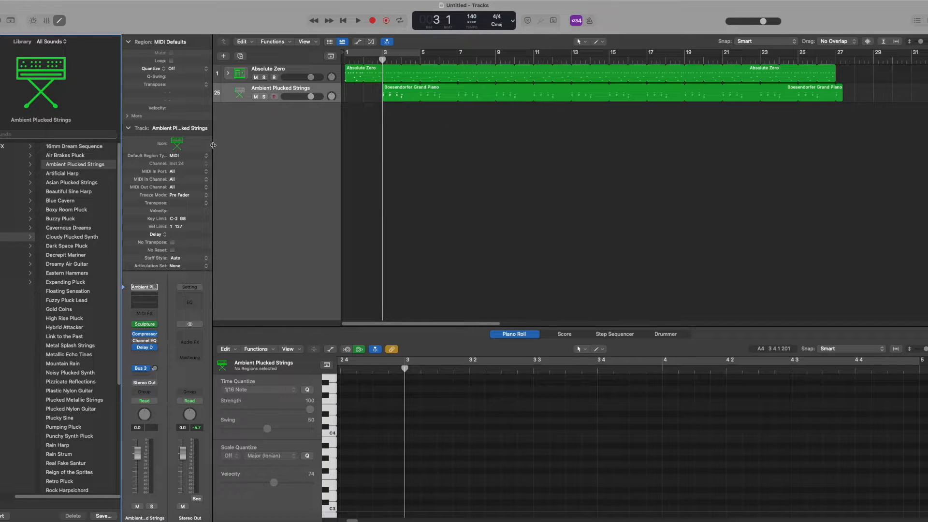
key("space")
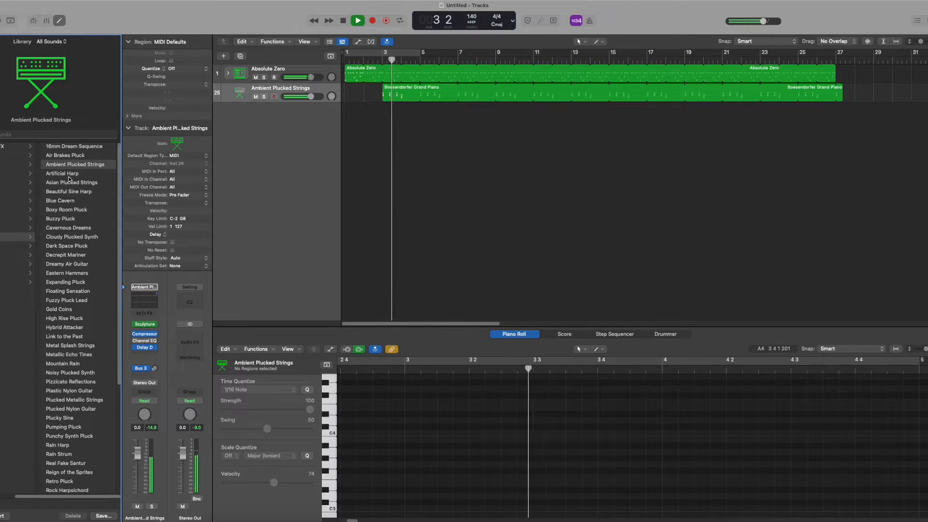
key("space")
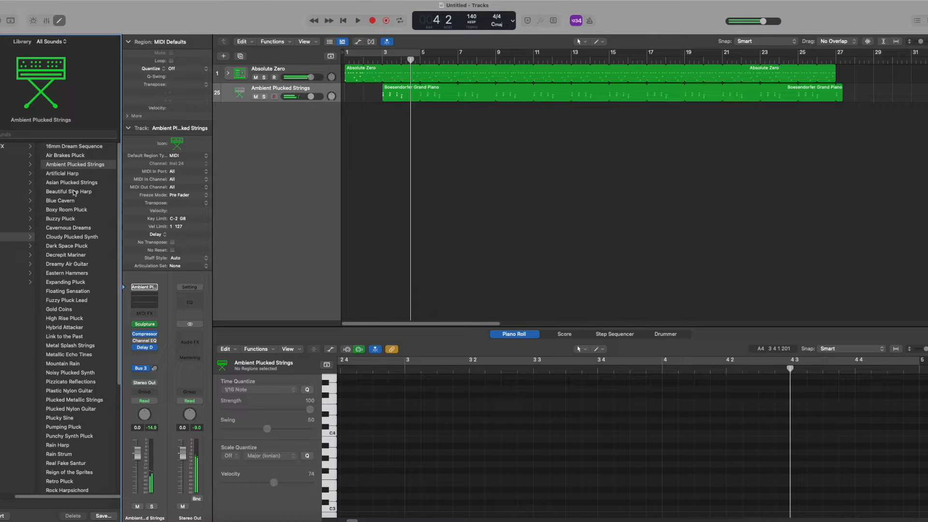
Audition Artificial Harp, Boxy Room Pluck and Cavernous Dreams on the chord track with the drums playing from bar 3.
left_click(67, 174)
key("space")
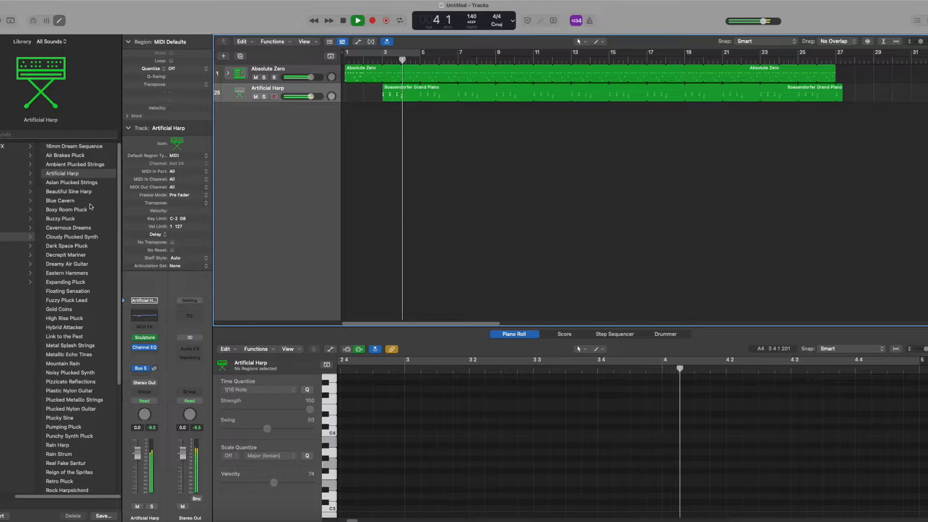
key("space")
left_click(69, 218)
left_click(383, 60)
key("space")
left_click(67, 210)
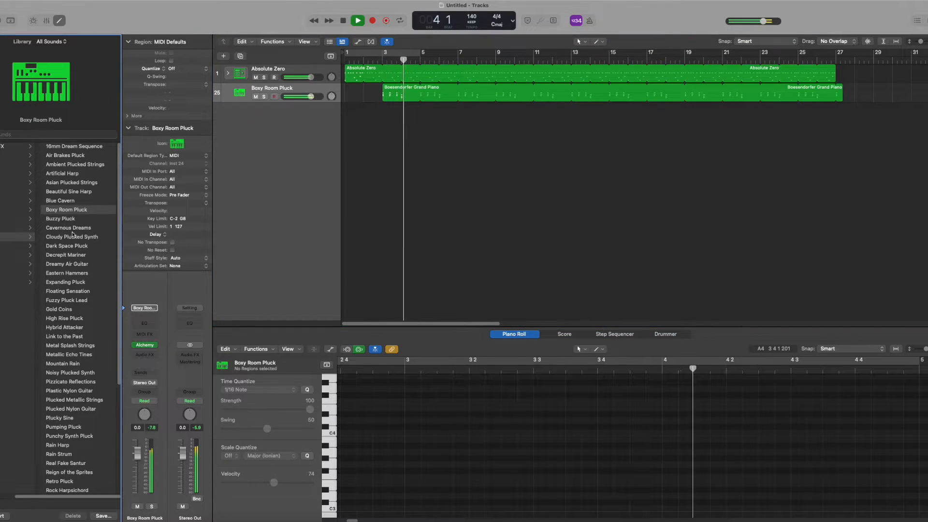
left_click(70, 227)
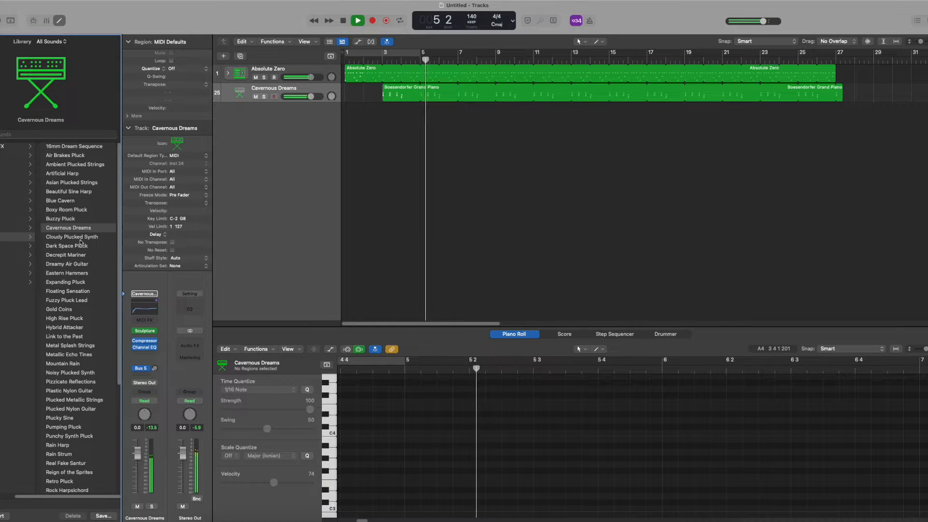
Try Dark Space Pluck at a track volume of -4.7 dB, switch to Buzzy Pluck and stop the playback.
left_click(81, 244)
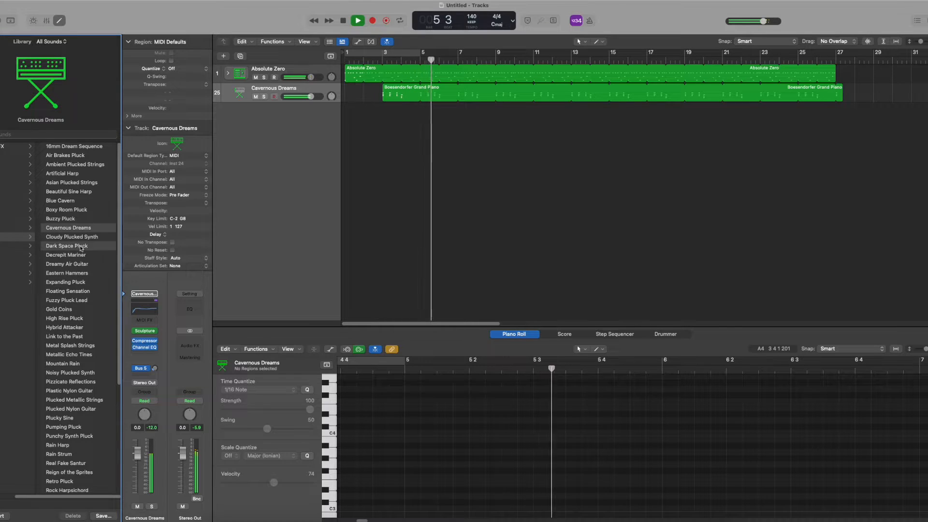
left_click(302, 94)
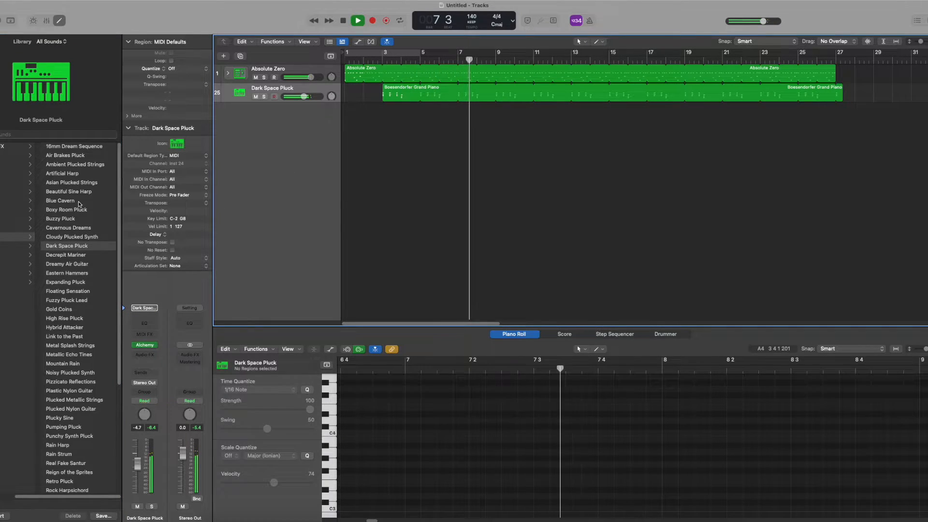
left_click(79, 219)
key("space")
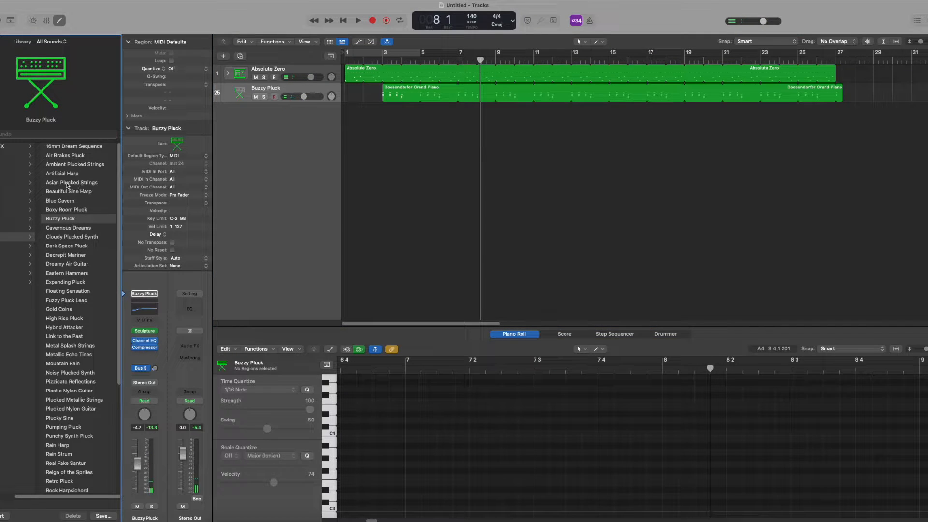
Assign Asian Plucked Strings to the chord track and lower its volume to -10.8 dB while playing the arrangement.
left_click(101, 182)
key("space")
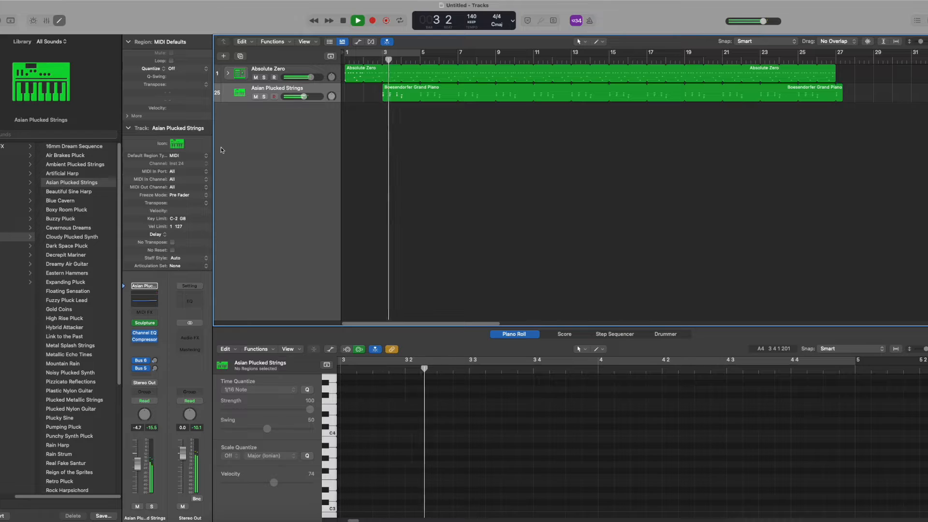
left_click_drag(301, 100, 294, 100)
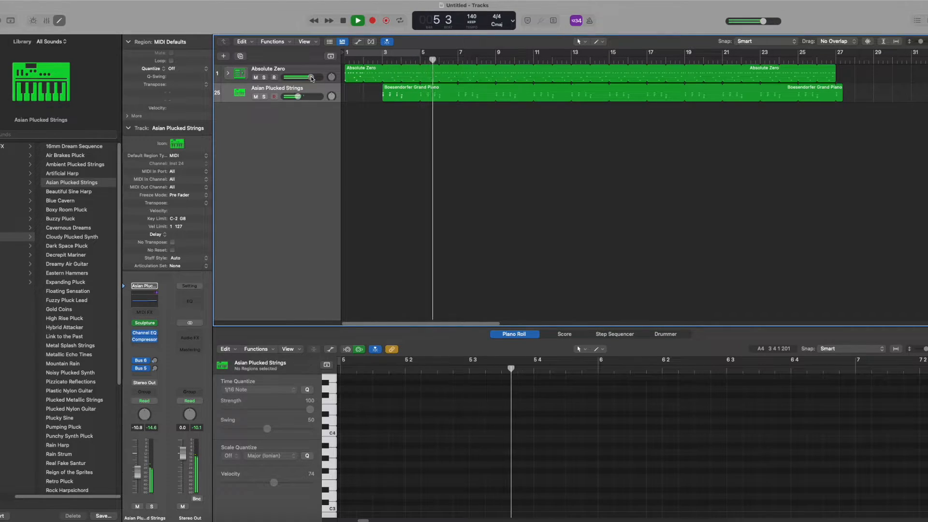
key("space")
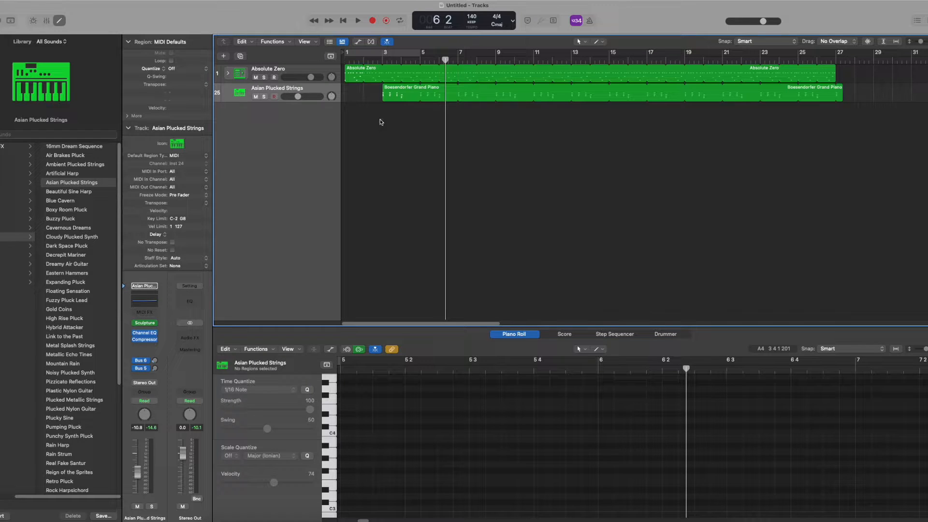
Create a new software instrument track and assign it the Trap Bass patch from the synthesizer bass sounds.
left_click(224, 57)
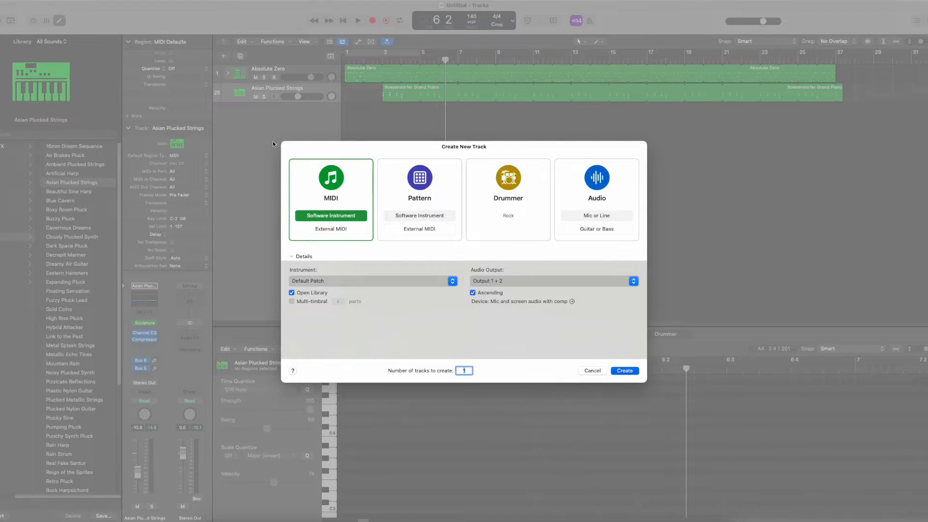
key("Return")
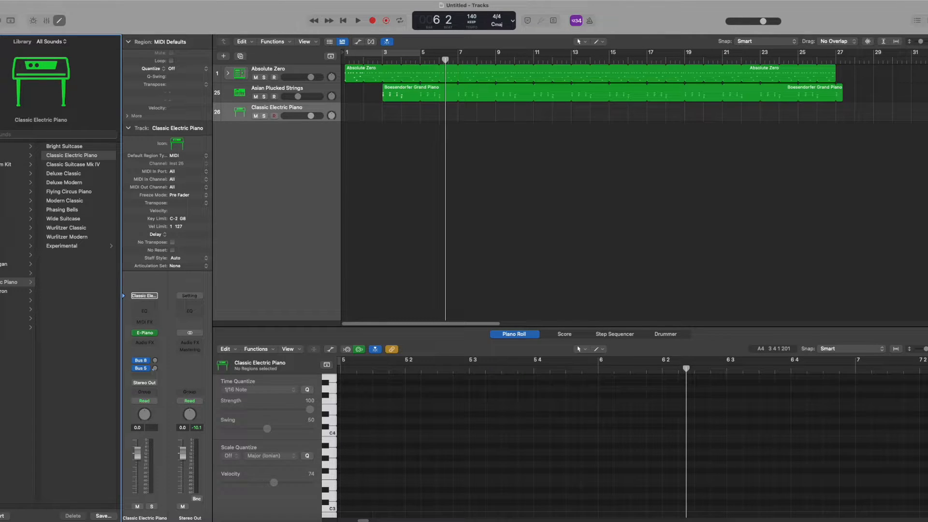
left_click(10, 147)
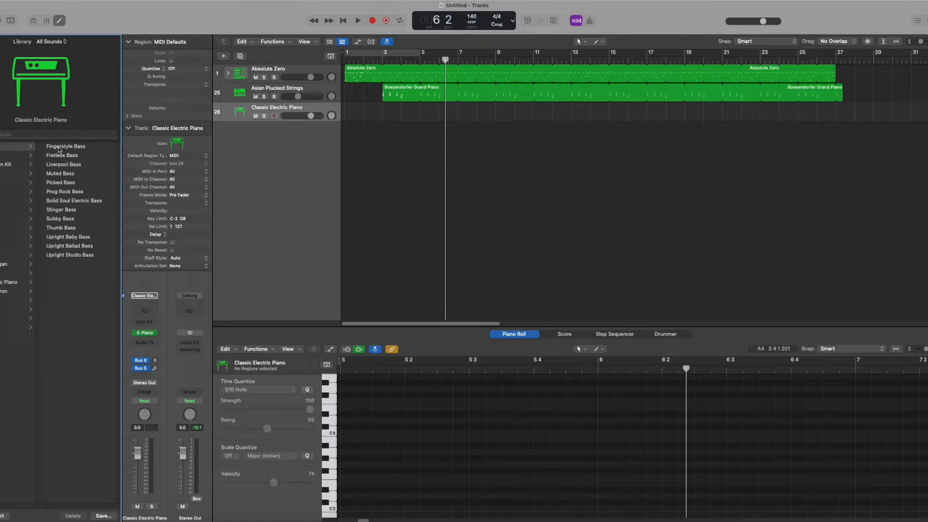
mouse_move(48, 129)
left_click(1, 257)
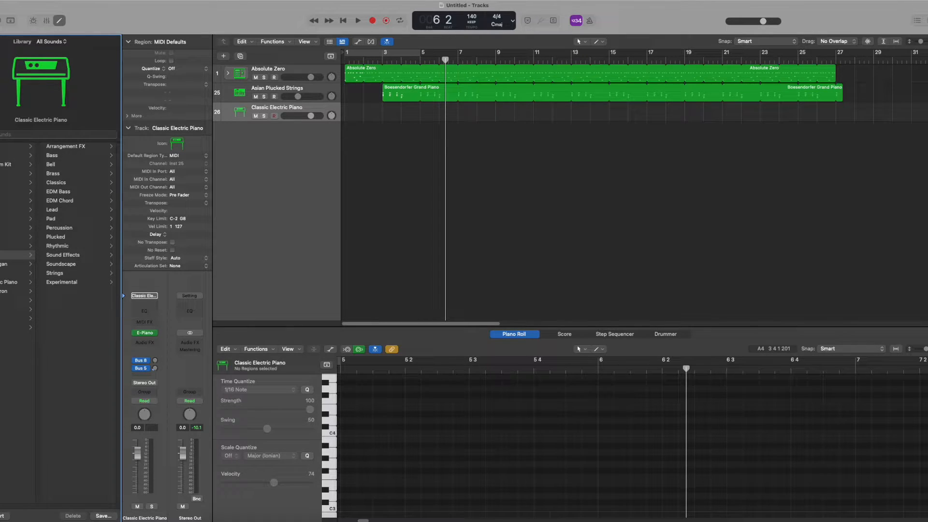
left_click(63, 156)
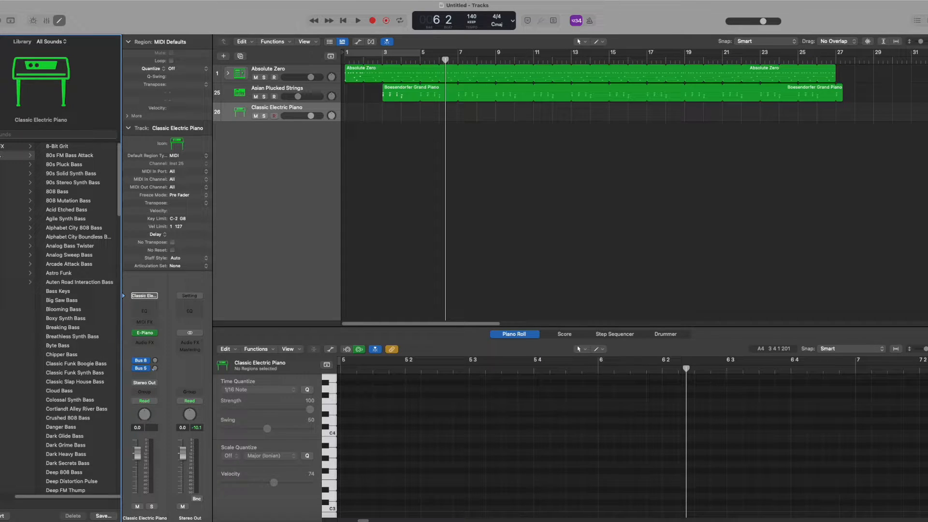
scroll(66, 339, "down", 15)
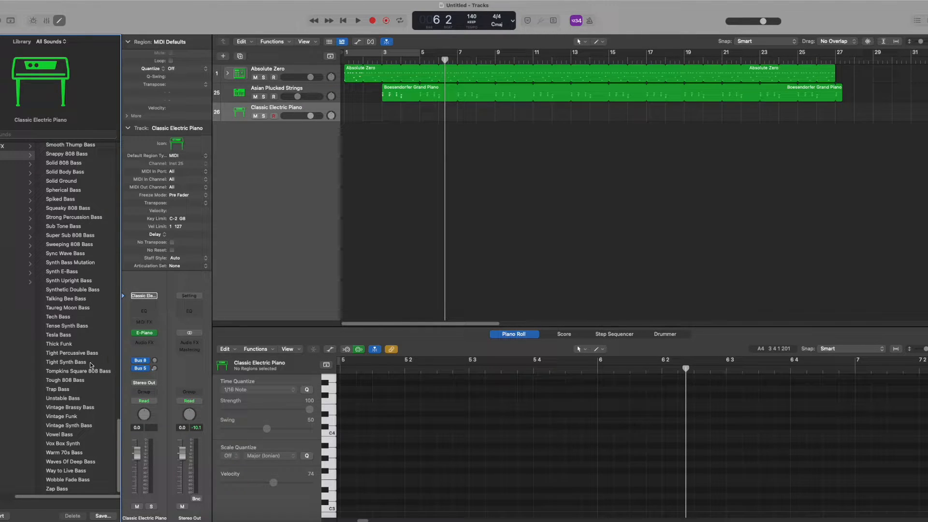
left_click(78, 390)
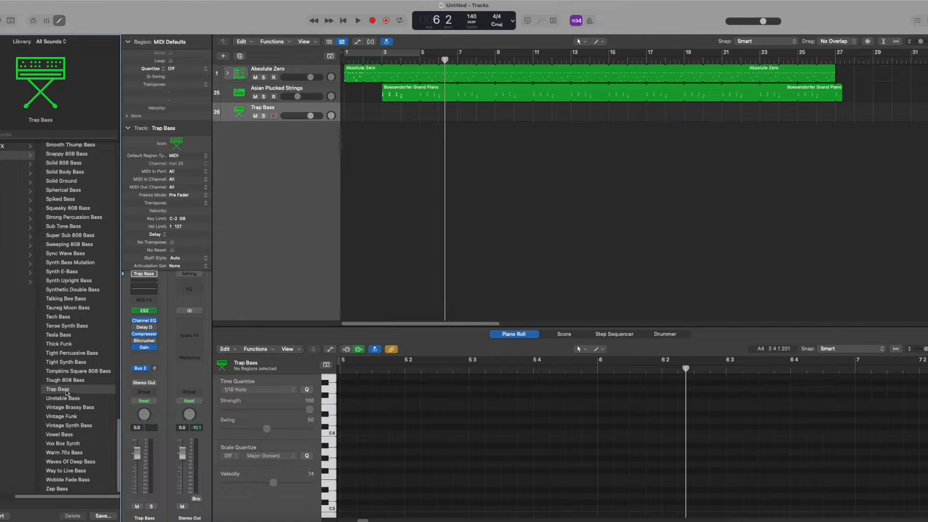
Record a two-bar bass line on the Trap Bass track from bar 3 to bar 5, with the playhead starting at bar 2.
left_click(400, 234)
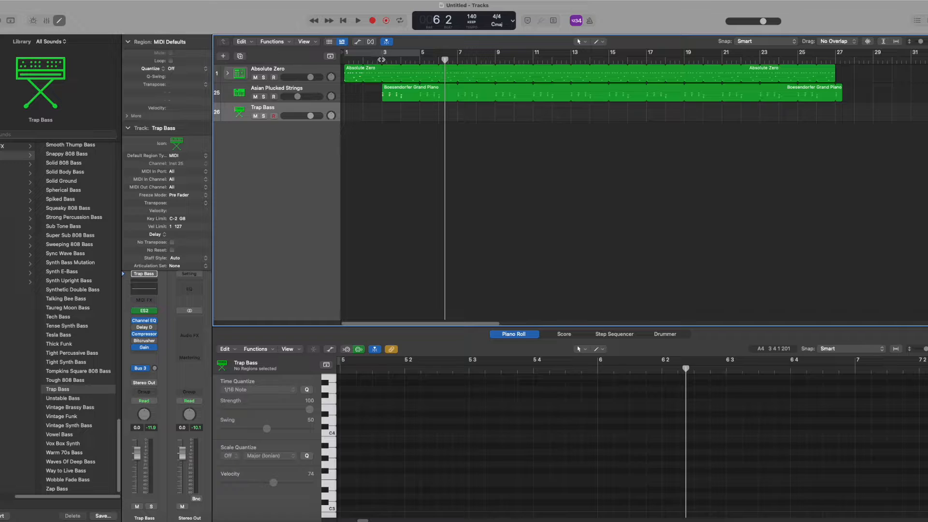
left_click(382, 58)
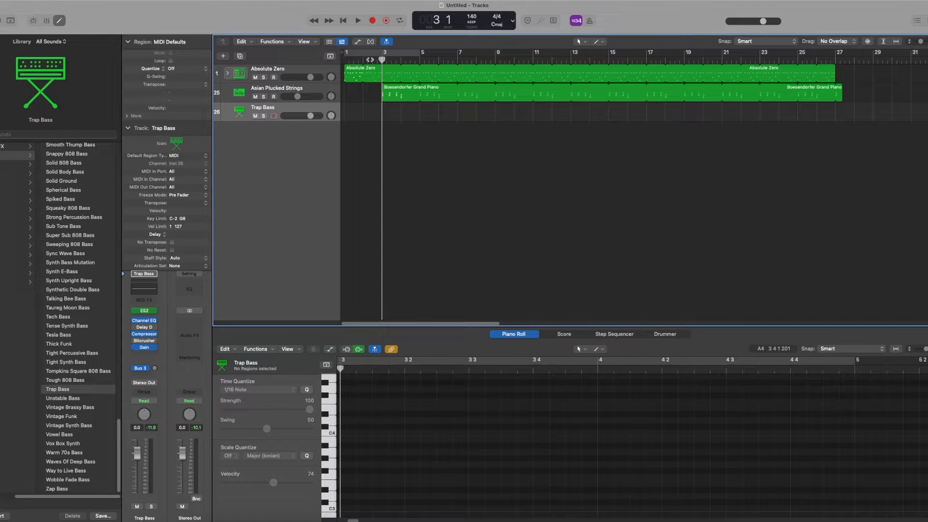
left_click(363, 59)
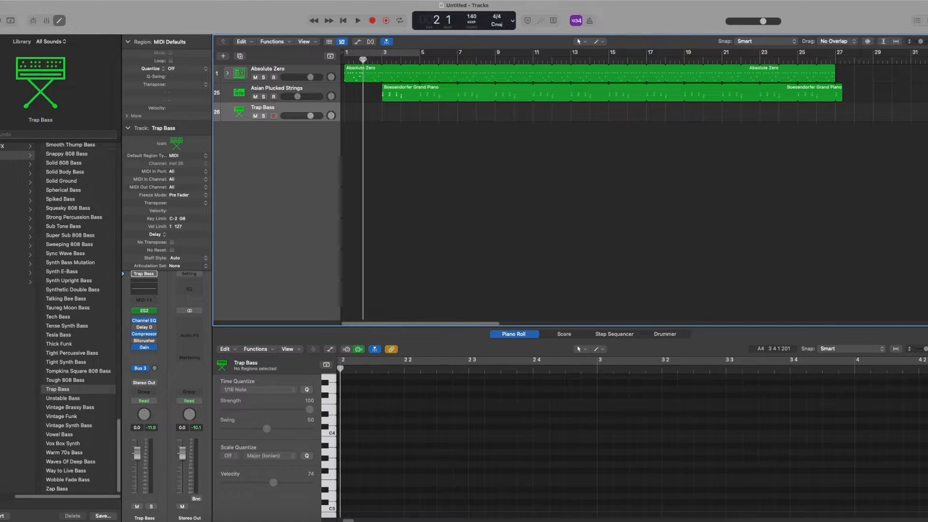
left_click(372, 22)
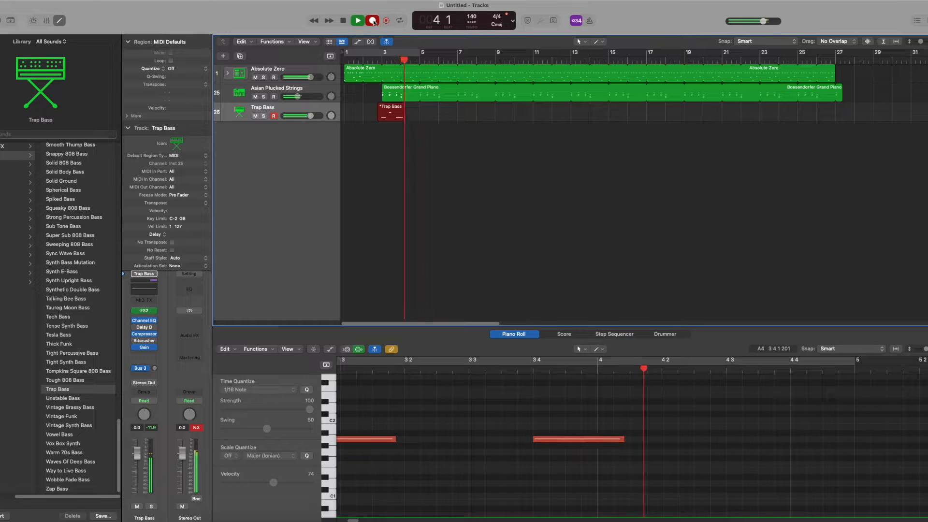
key("space")
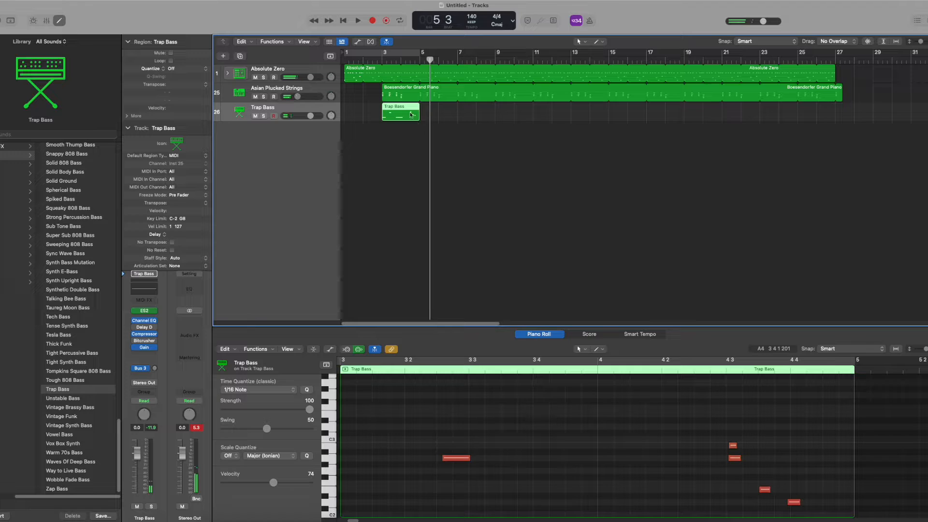
Extend the Trap Bass region's end to bar 6, try its start at bar 2 and return the start to bar 3.
left_click(382, 60)
left_click(420, 59)
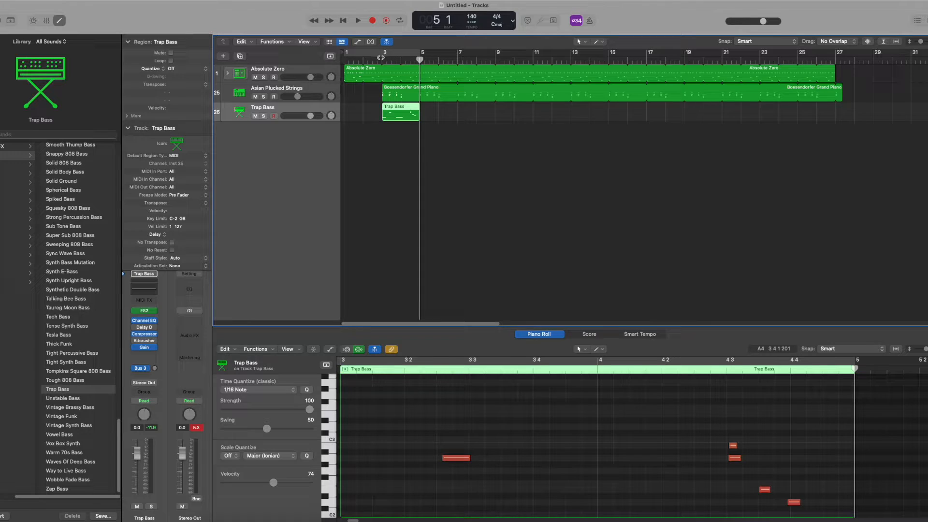
left_click_drag(419, 116, 438, 116)
left_click_drag(367, 118, 363, 118)
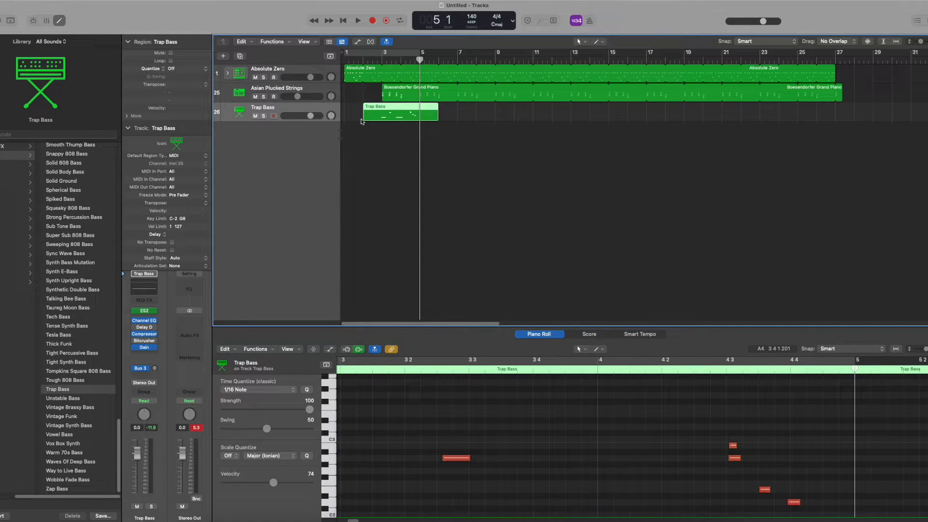
left_click_drag(363, 118, 382, 118)
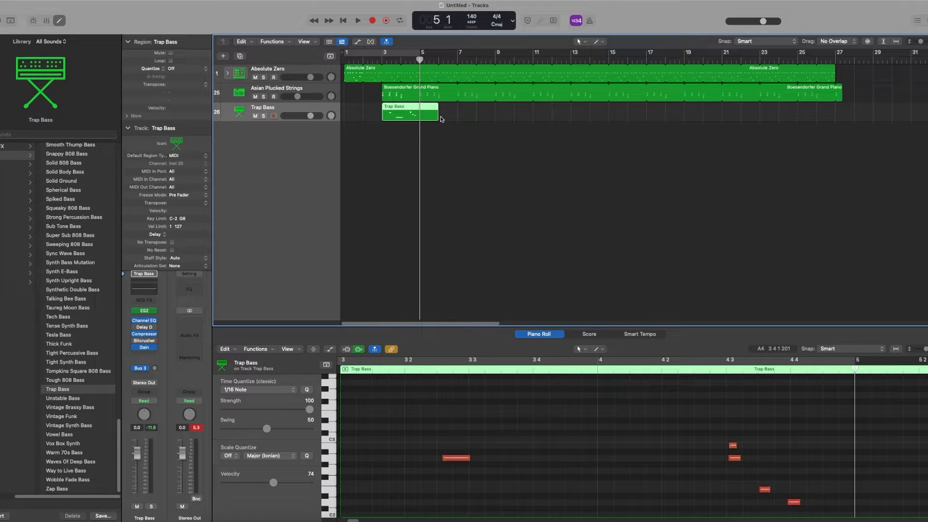
Trim the Trap Bass region's end to bar 5 and extend its start slightly before bar 3.
left_click_drag(440, 119, 419, 120)
scroll(687, 435, "down", 5)
scroll(628, 425, "up", 2)
left_click_drag(382, 118, 377, 119)
scroll(361, 493, "left", 3)
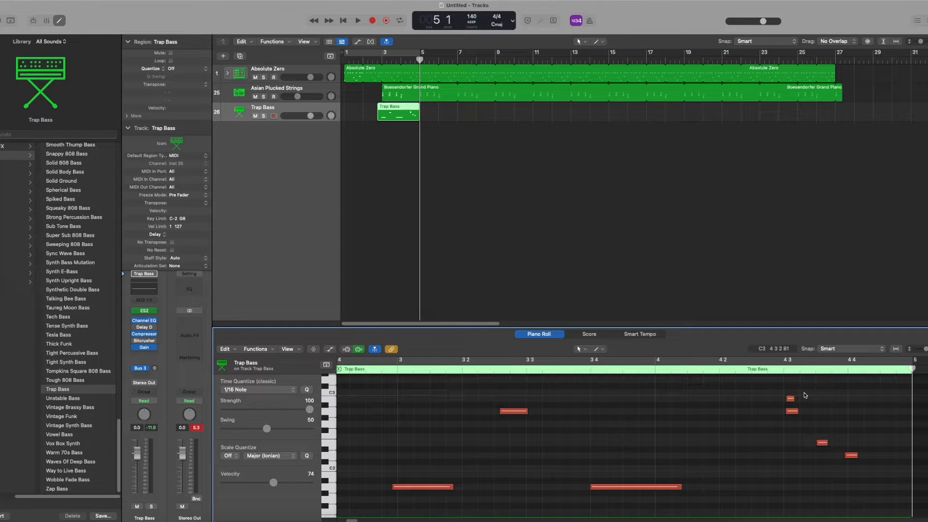
Remove the stray short note above the neighbouring note near 4 3 and quantize all Trap Bass notes to 1/16.
left_click_drag(791, 399, 792, 412)
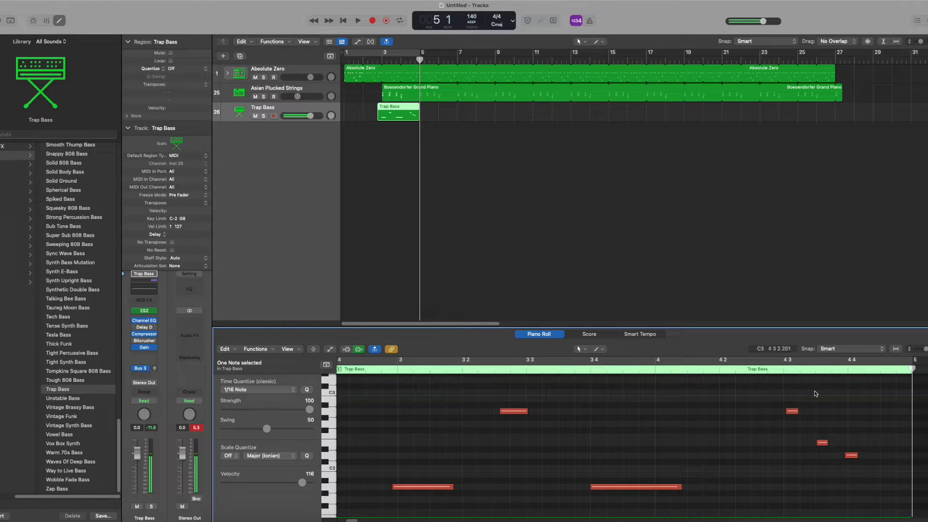
left_click_drag(892, 391, 415, 515)
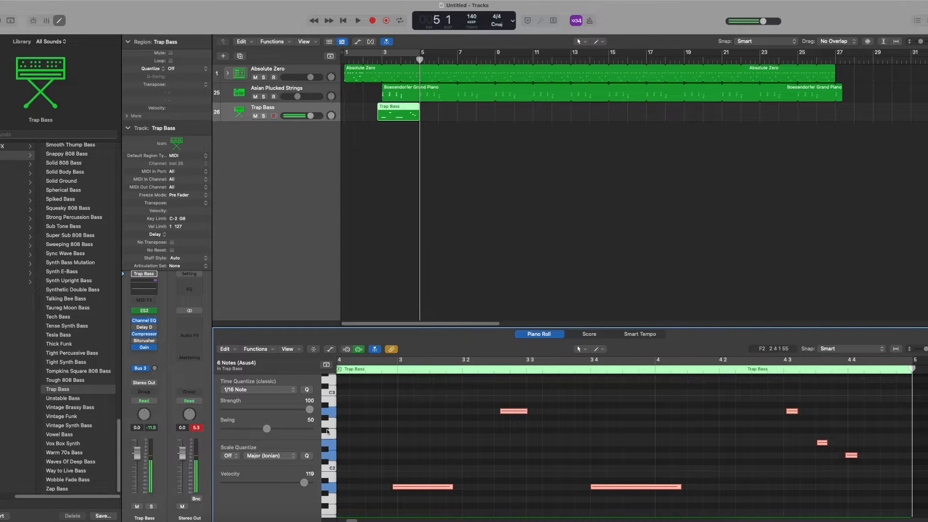
left_click(307, 390)
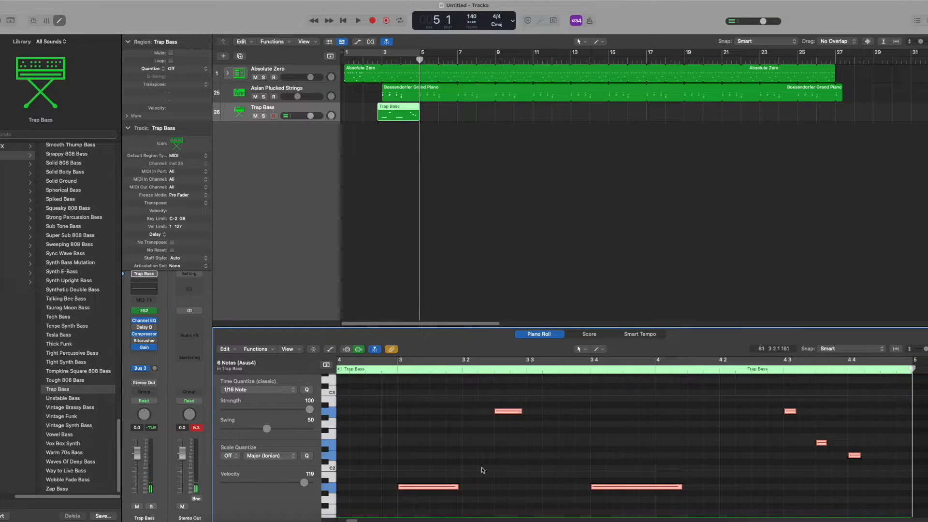
left_click(777, 471)
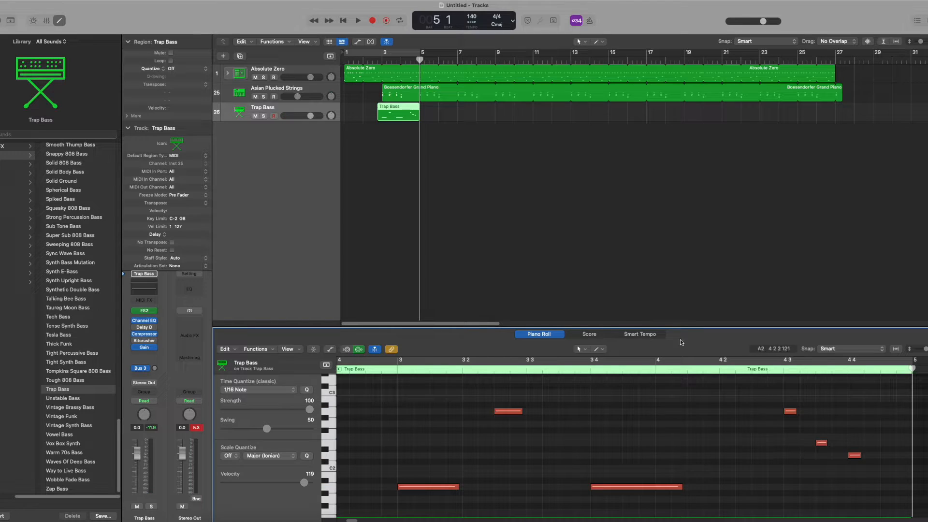
Trim the Trap Bass region's start to bar 3 and loop the region to bar 27.
left_click(380, 125)
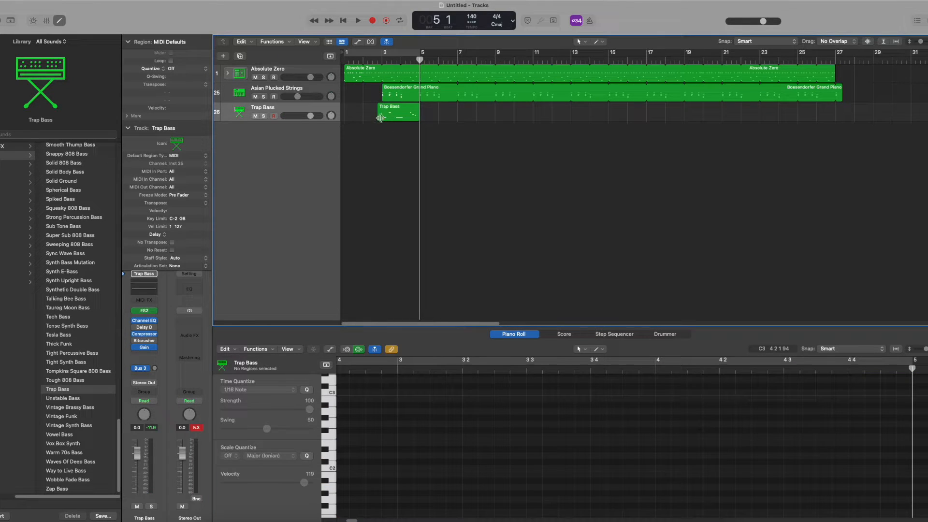
left_click(382, 62)
left_click_drag(378, 118, 383, 118)
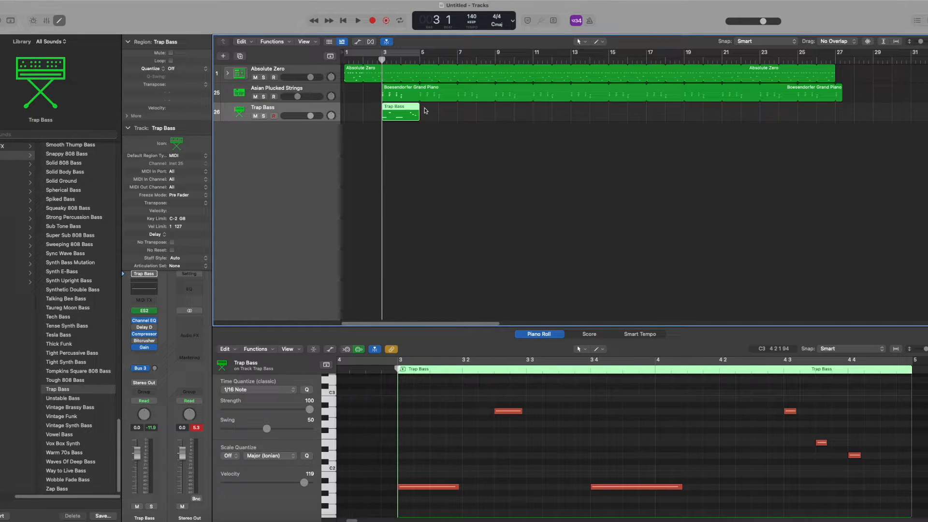
left_click_drag(419, 106, 837, 105)
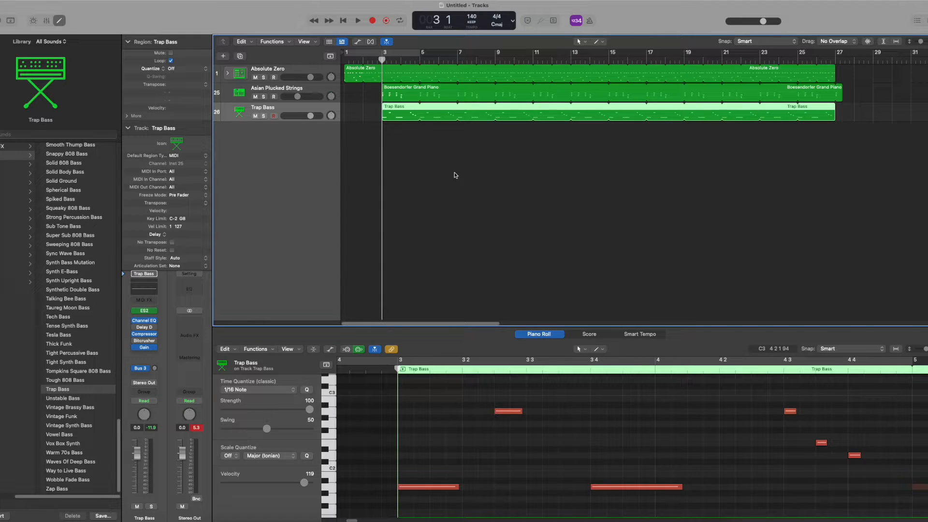
Lower the Trap Bass track's volume to -4.8 dB while playing the arrangement from bar 3.
key("space")
left_click_drag(310, 116, 302, 116)
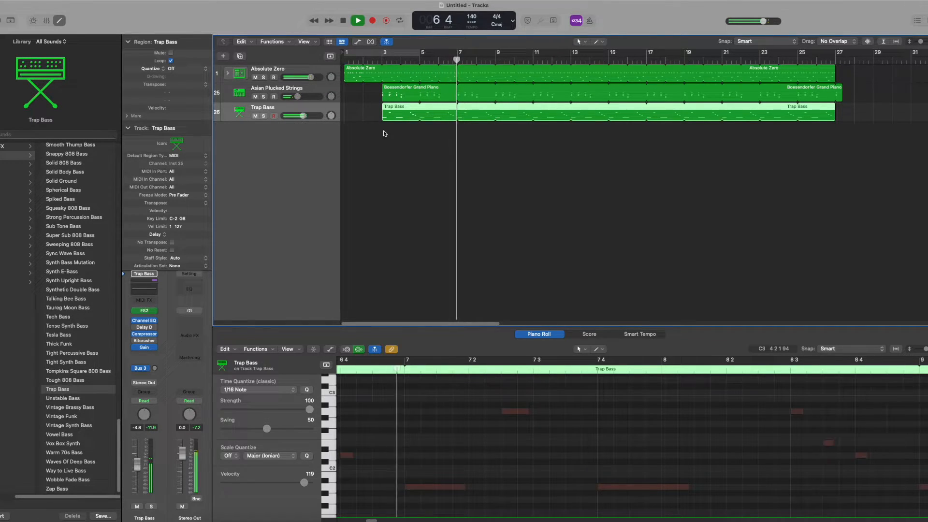
key("space")
left_click(377, 137)
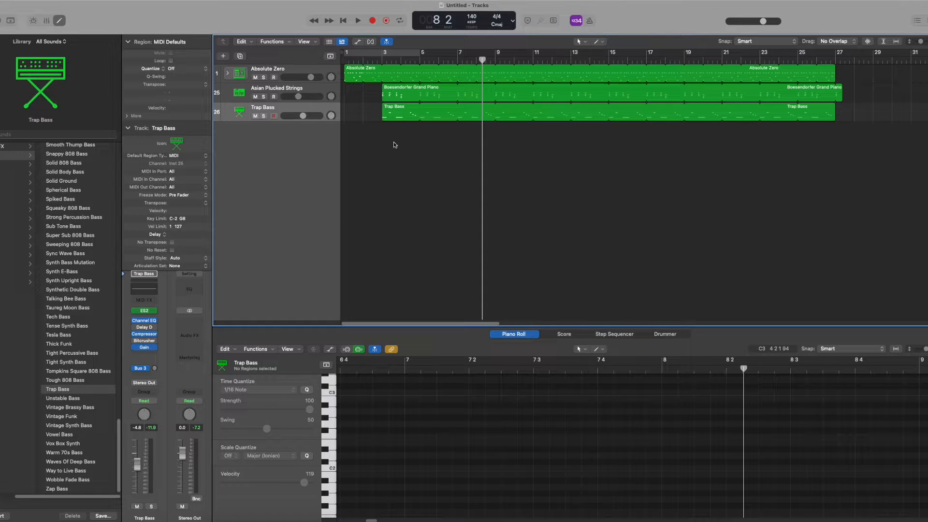
Create a new software instrument track and assign it the Boesendorfer Grand Piano patch.
left_click(224, 57)
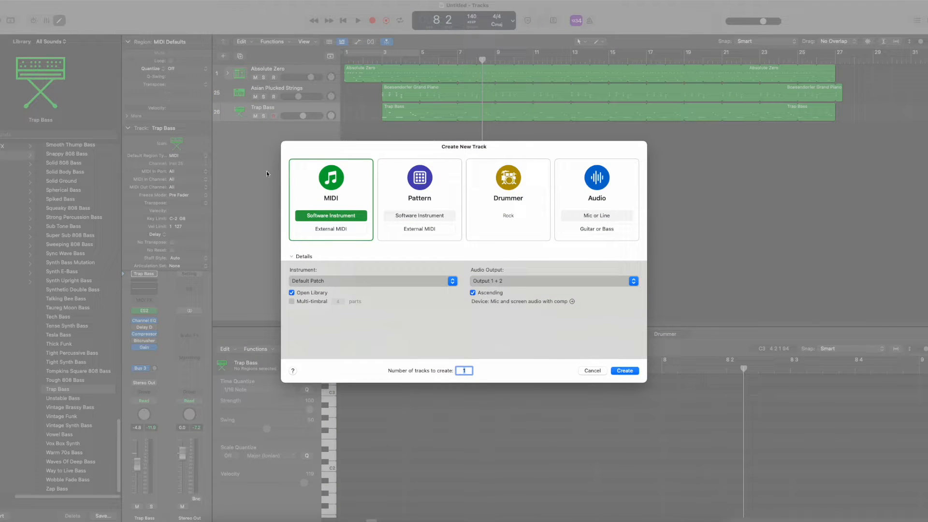
left_click(628, 369)
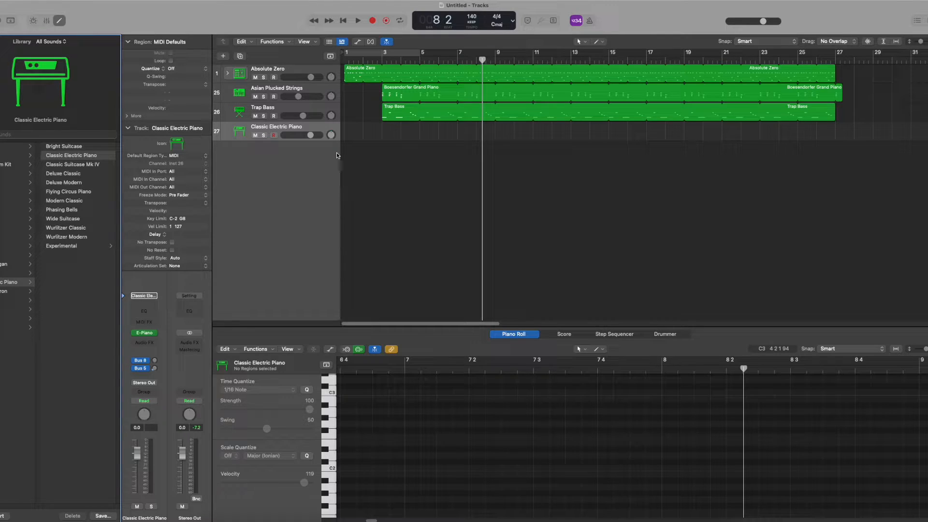
left_click(274, 135)
left_click(8, 255)
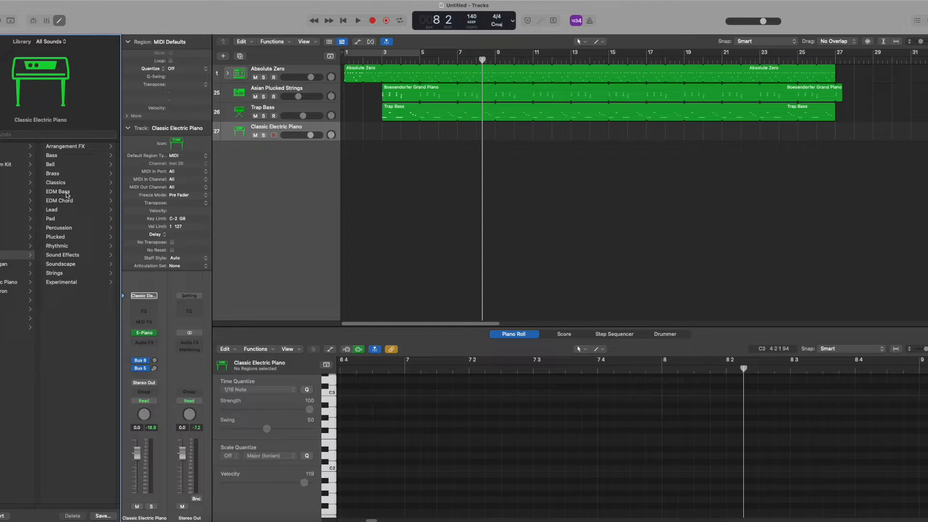
left_click(13, 218)
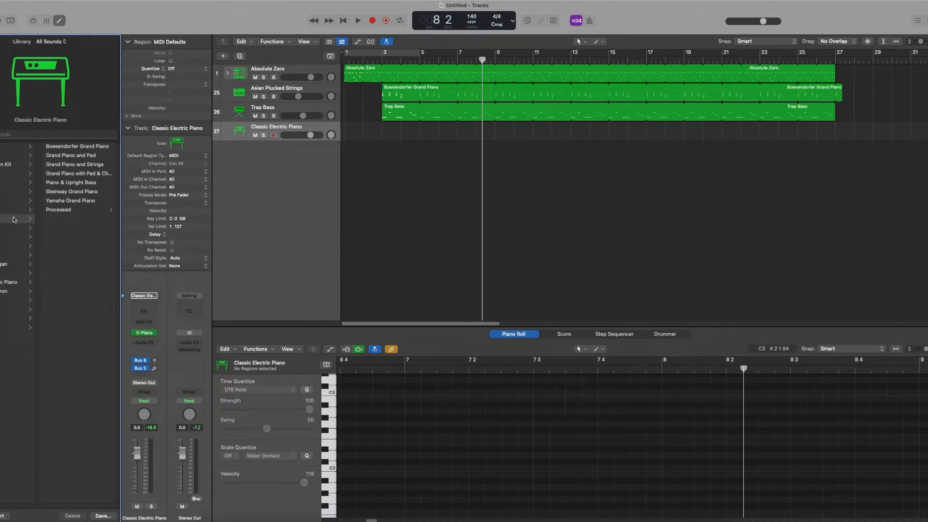
left_click(97, 146)
left_click(414, 149)
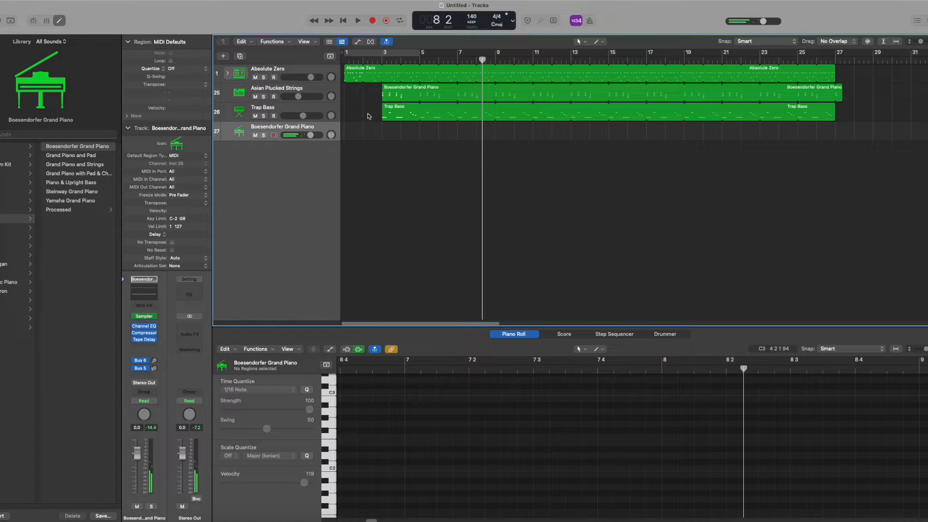
Play the arrangement from just before bar 3 to about bar 7 to rehearse the piano part.
left_click(381, 59)
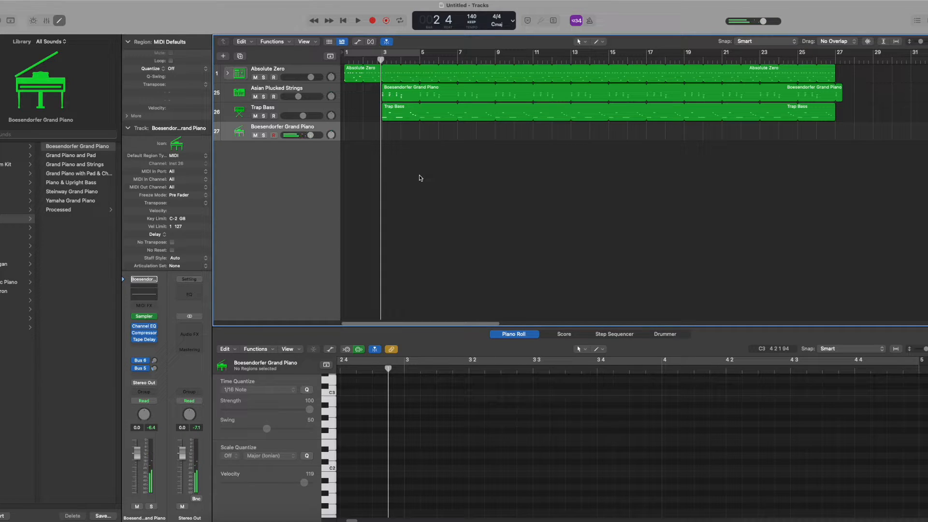
left_click(358, 20)
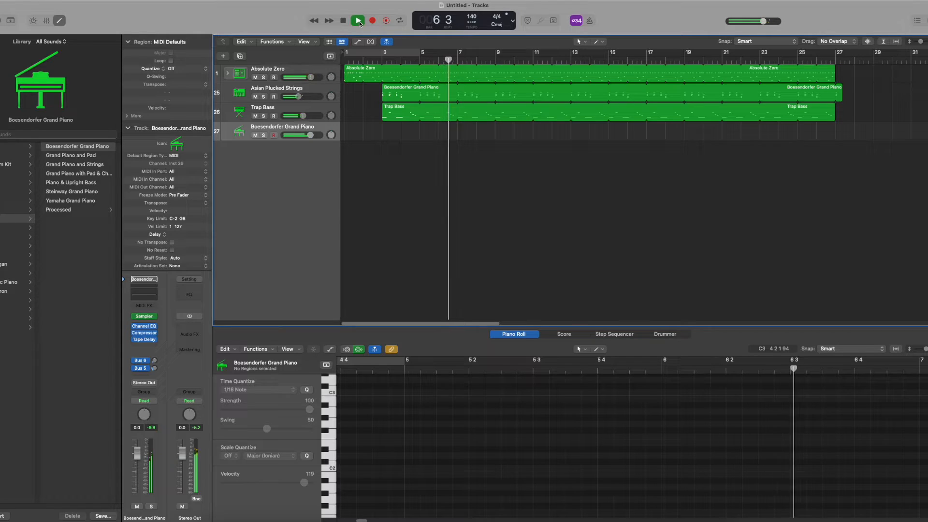
left_click(358, 21)
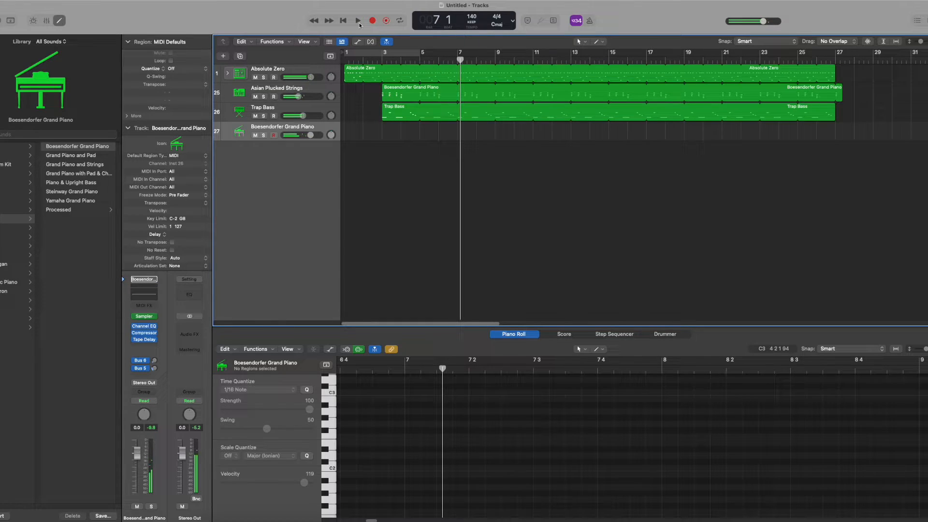
Record a two-bar piano melody on the Boesendorfer Grand Piano track from bar 3 to bar 5.
left_click(382, 59)
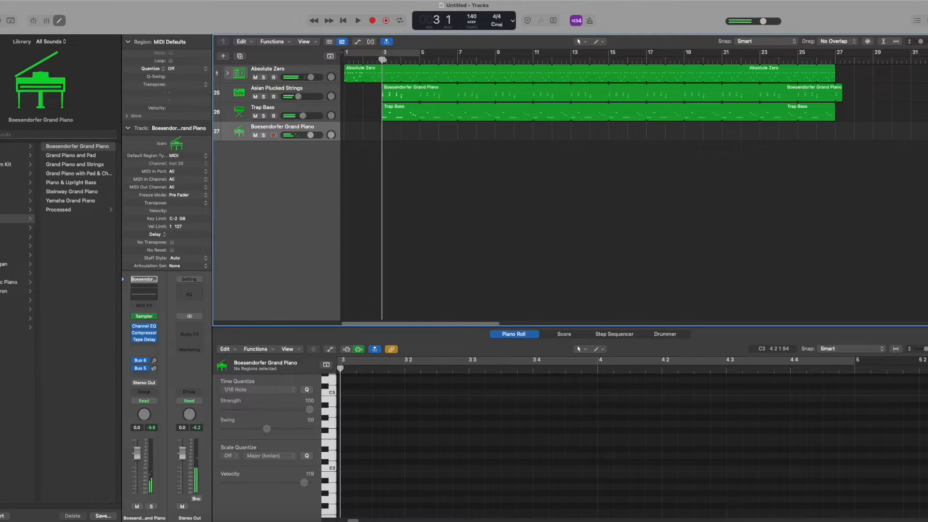
left_click(373, 20)
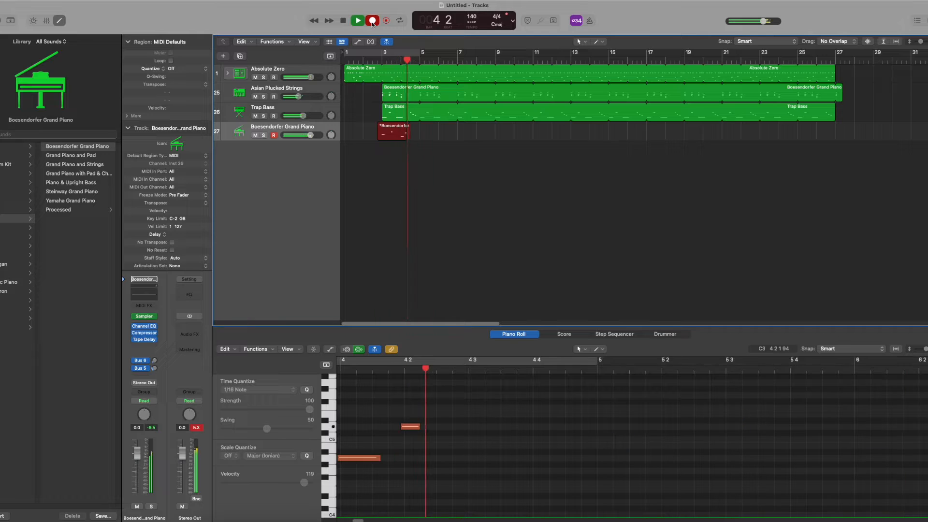
key("space")
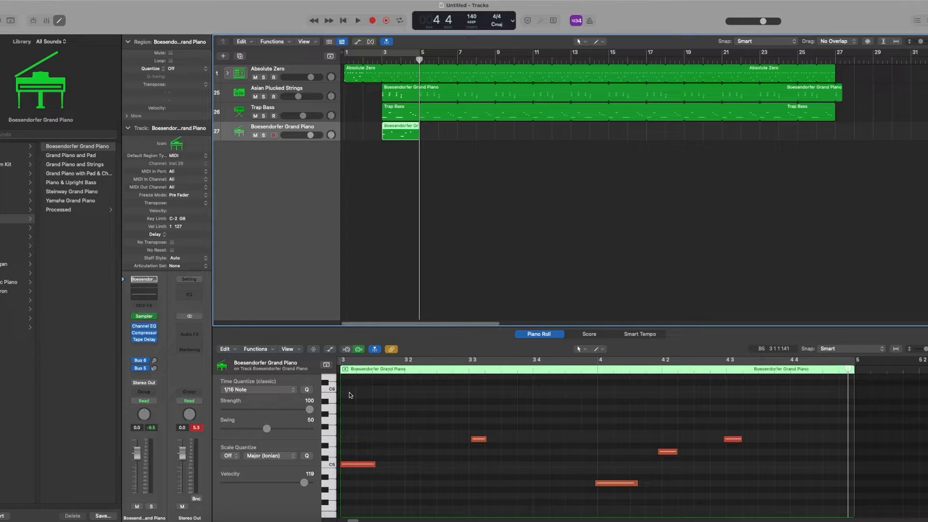
Quantize the recorded piano notes to 1/16 and loop the piano region to bar 27.
left_click_drag(357, 398, 816, 496)
left_click(308, 390)
left_click(458, 416)
left_click(409, 143)
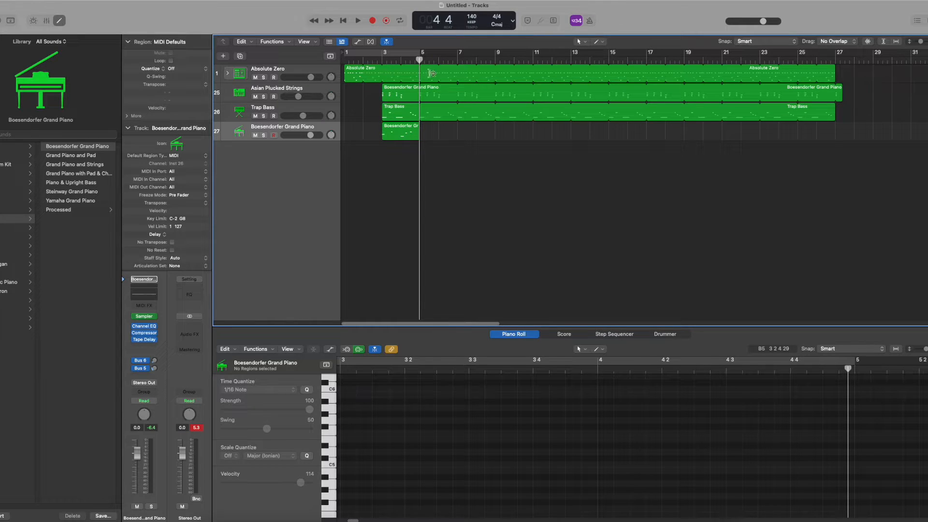
left_click_drag(420, 124, 835, 127)
While playing from bar 3, lower the Boesendorfer Grand Piano track to -8.6 dB and slightly raise the Asian Plucked Strings volume.
left_click(382, 59)
key("space")
left_click(434, 180)
left_click_drag(311, 135, 304, 135)
left_click_drag(298, 96, 300, 96)
left_click_drag(304, 135, 299, 134)
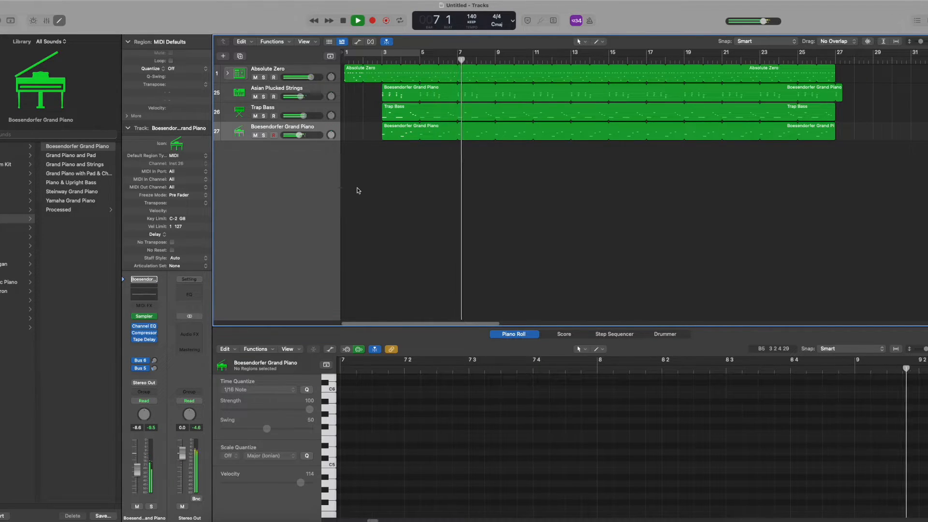
key("space")
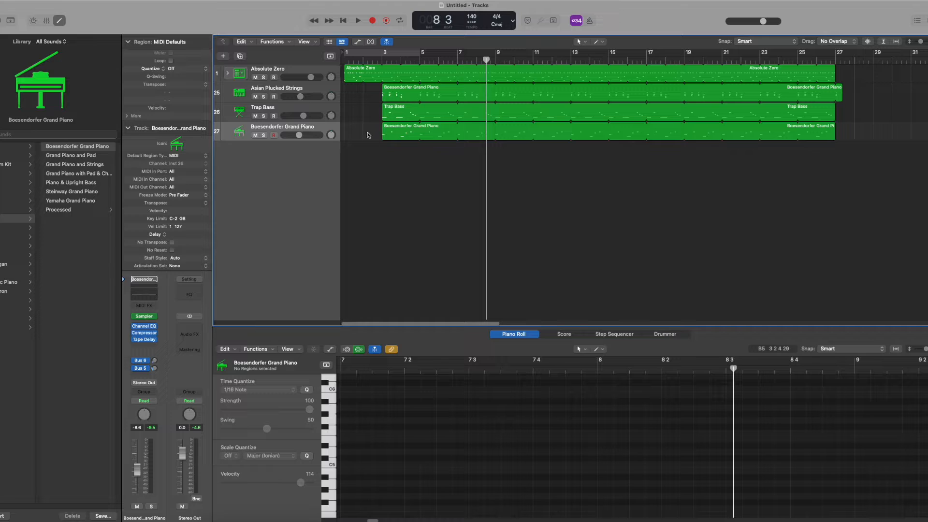
Create a new Mic or Line audio track using Input 1 and arm it for recording.
left_click(224, 58)
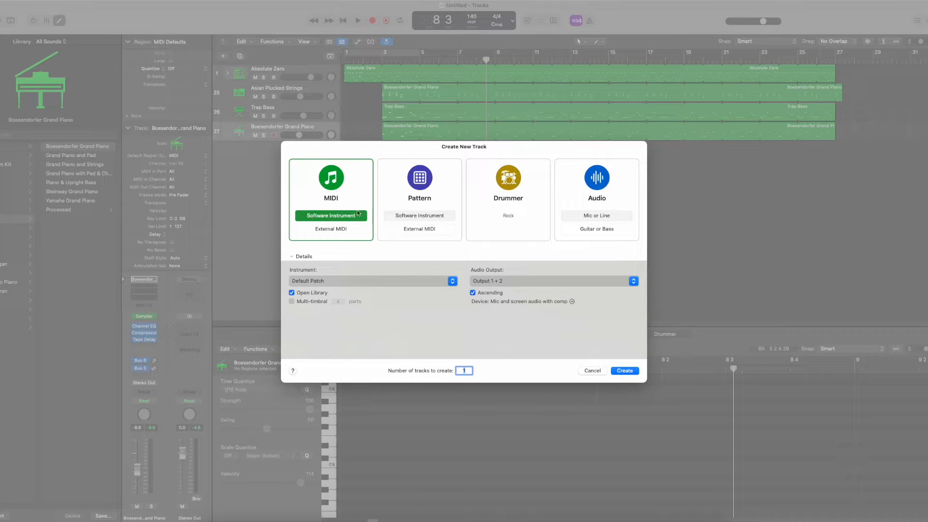
left_click(622, 194)
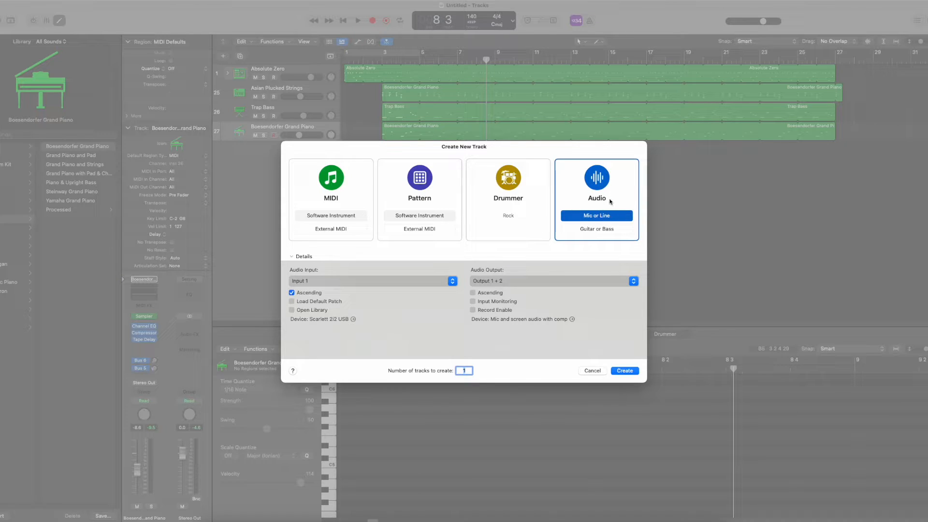
left_click(625, 371)
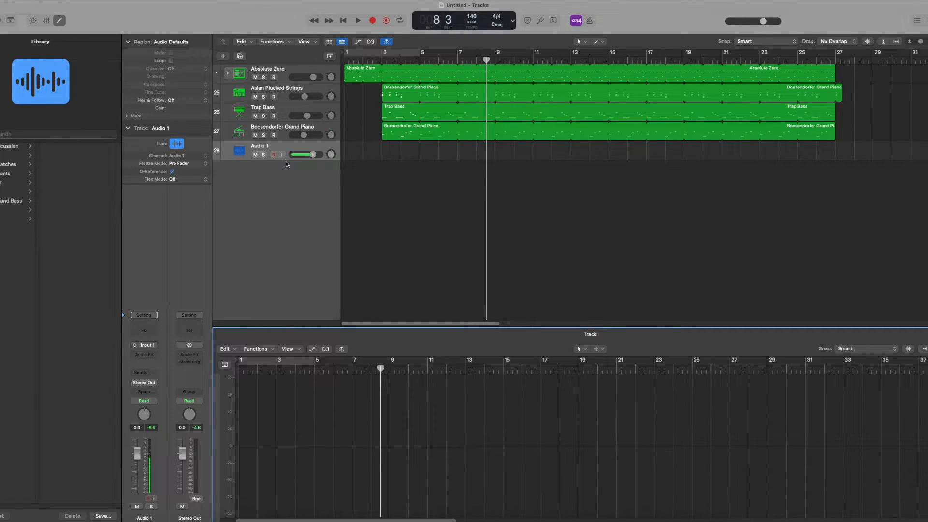
left_click(446, 211)
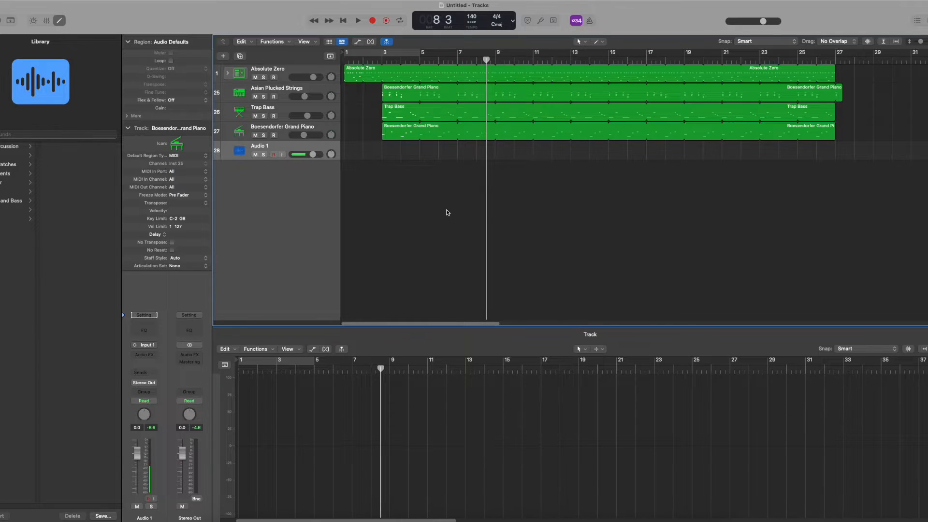
left_click(275, 156)
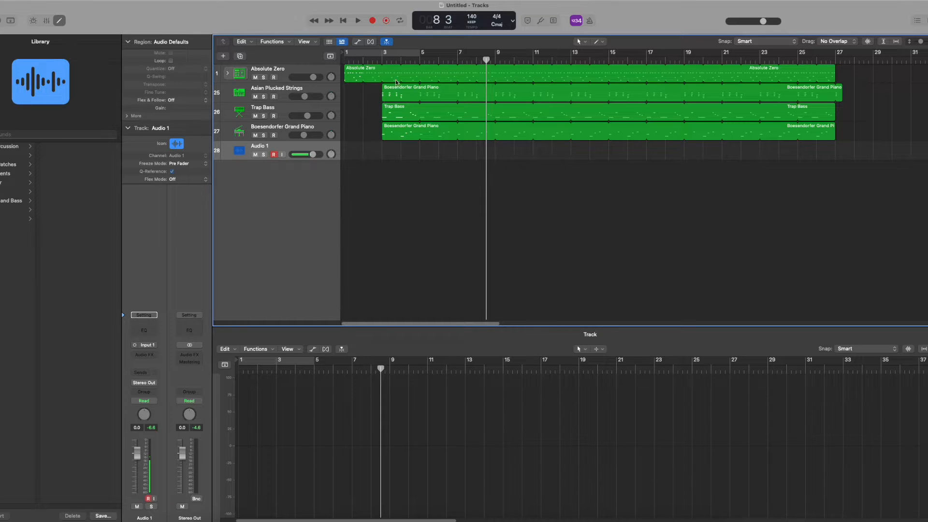
Record a microphone take on the Audio 1 track from shortly after bar 3 to about bar 7.
left_click(382, 57)
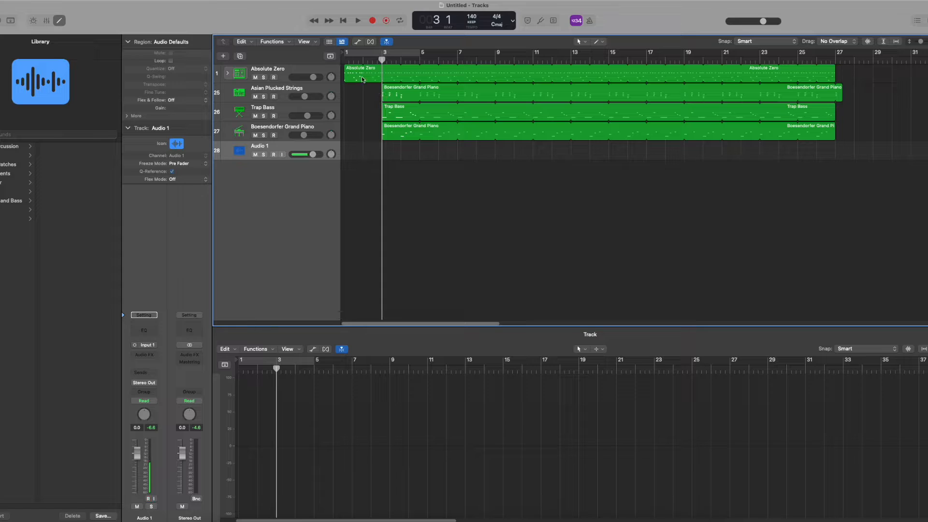
left_click(363, 21)
left_click(372, 21)
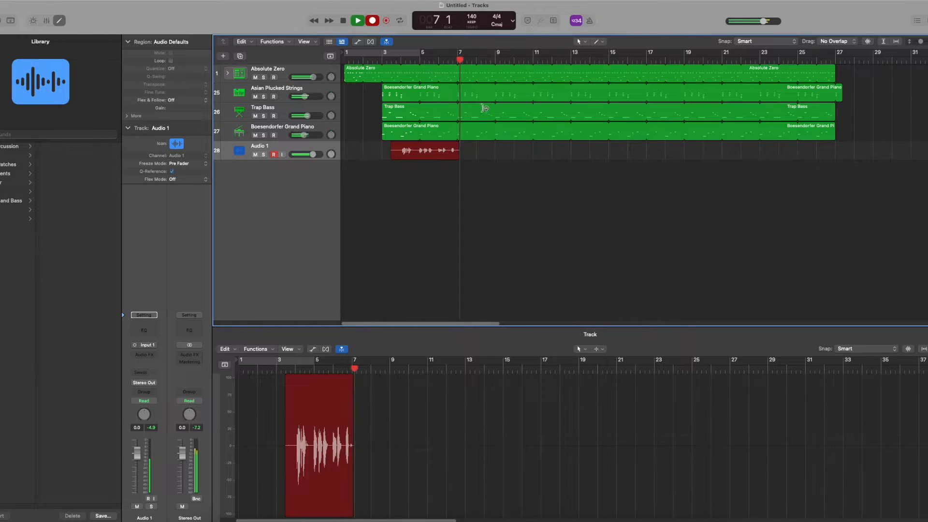
key("space")
Lower the Audio 1 volume to -0.9 dB during playback from bar 5 and delete the recorded take.
left_click(419, 58)
key("space")
left_click_drag(313, 155, 311, 154)
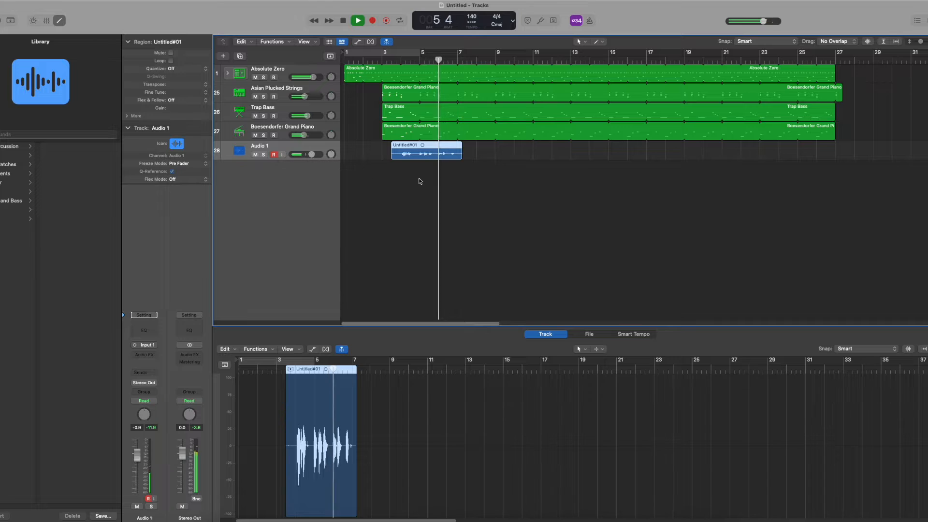
key("space")
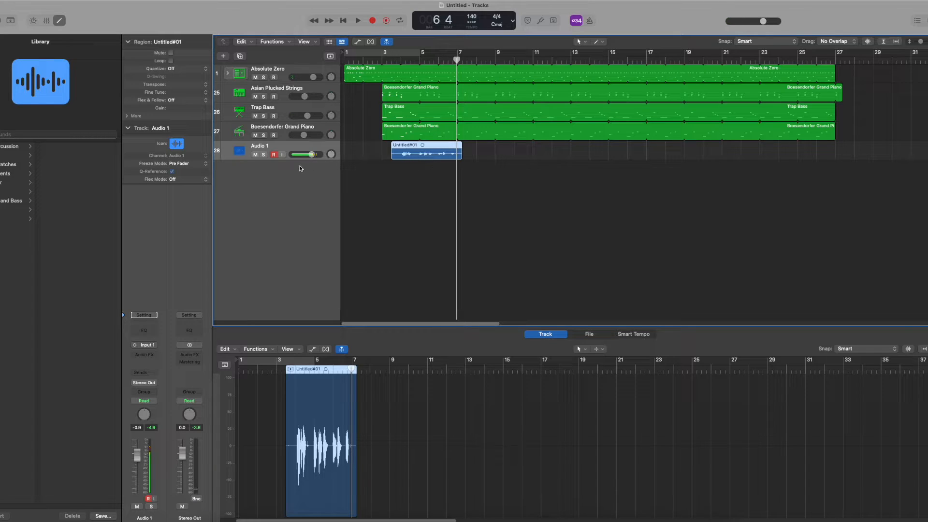
key("BackSpace")
key("Return")
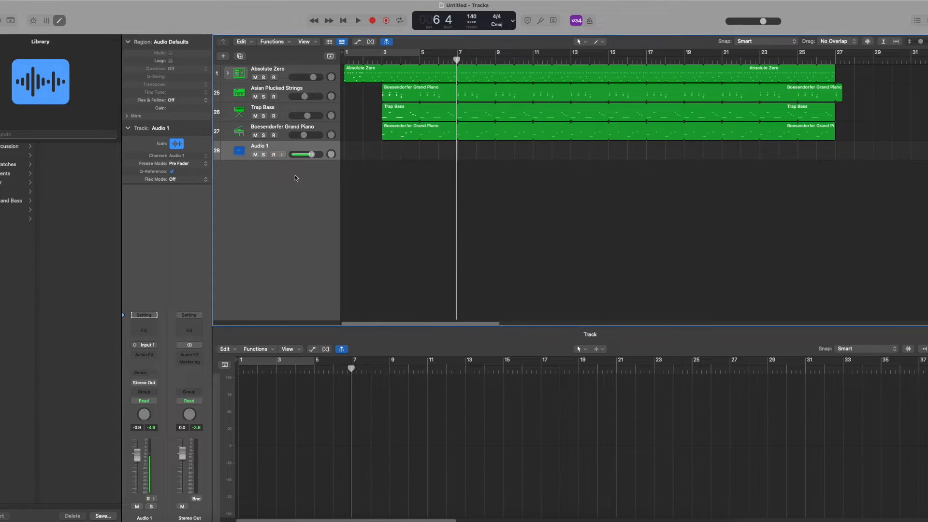
Import Simz acapella.aif from the video folder onto the Audio 1 track, starting at bar 3.
left_click(211, 518)
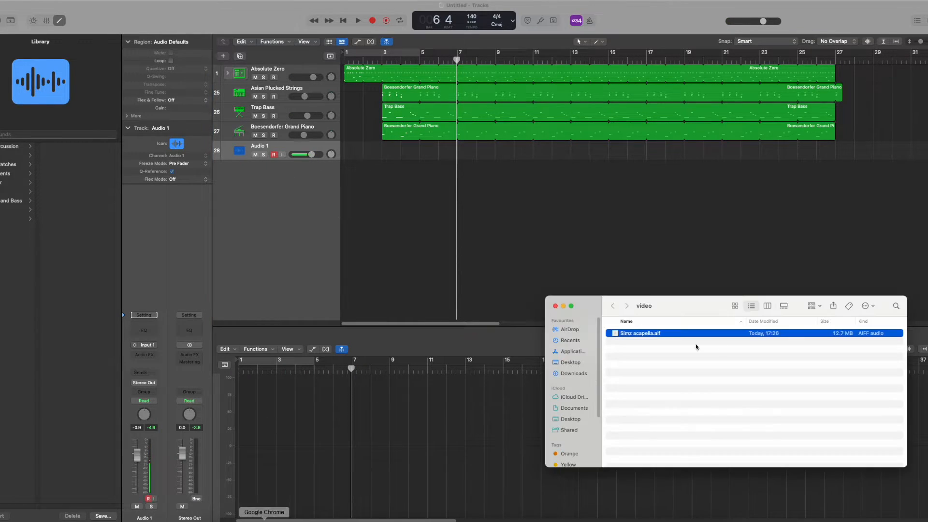
left_click_drag(624, 342, 385, 159)
left_click(392, 179)
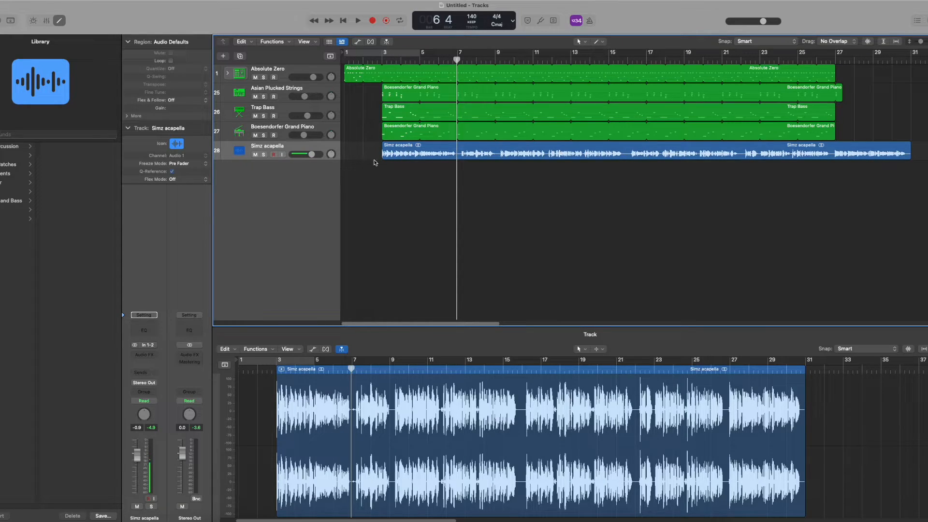
Lower the Simz acapella track volume to -10.0 dB and play the mix to about bar 11.
left_click_drag(312, 154, 308, 154)
left_click_drag(306, 155, 302, 154)
key("space")
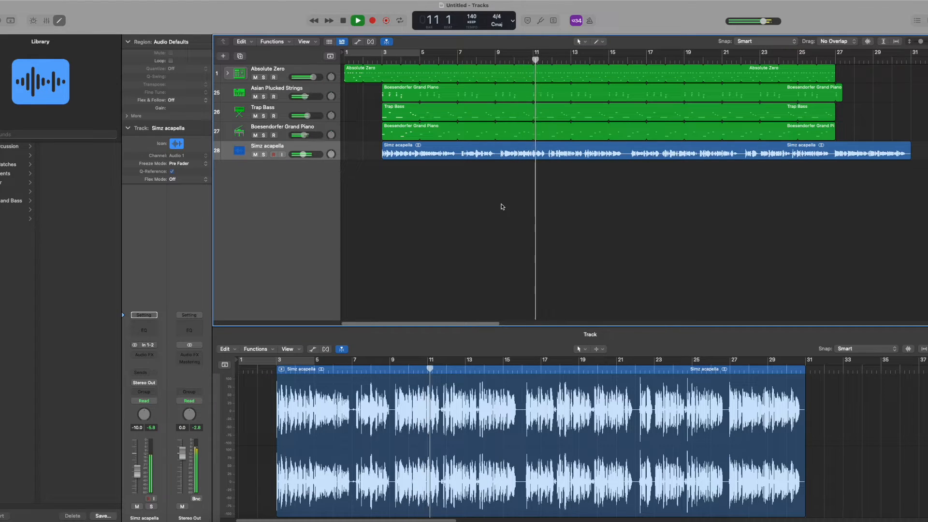
key("space")
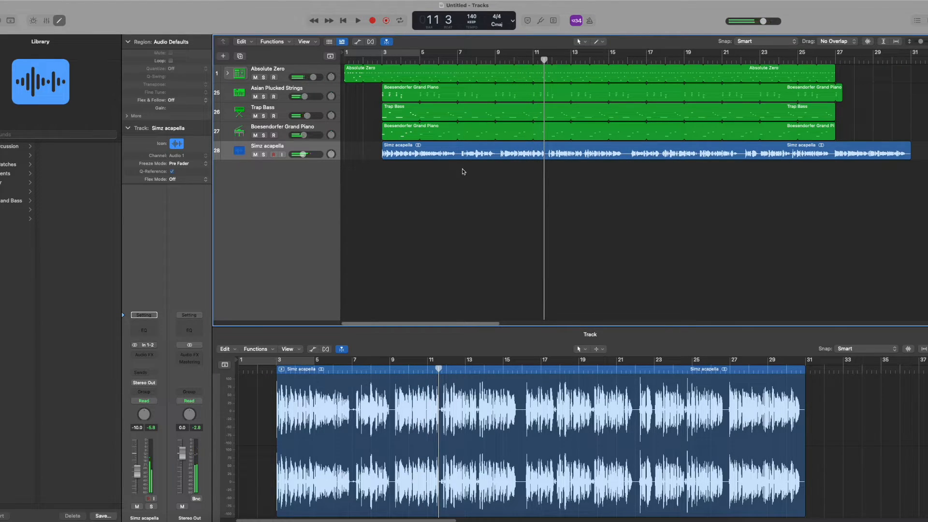
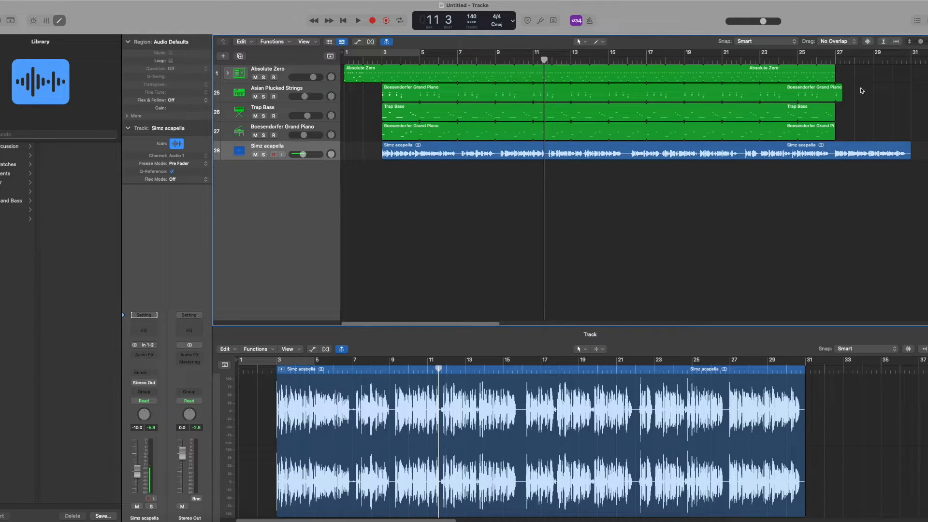
Move the Boesendorfer Grand Piano, Absolute Zero and Trap Bass regions on their own tracks to start at bar 7.
left_click_drag(399, 132, 420, 102)
left_click_drag(352, 77, 466, 78)
left_click(408, 92)
left_click_drag(398, 111, 474, 108)
mouse_move(464, 76)
left_mouse_down()
mouse_move(427, 75)
mouse_move(465, 77)
left_mouse_up()
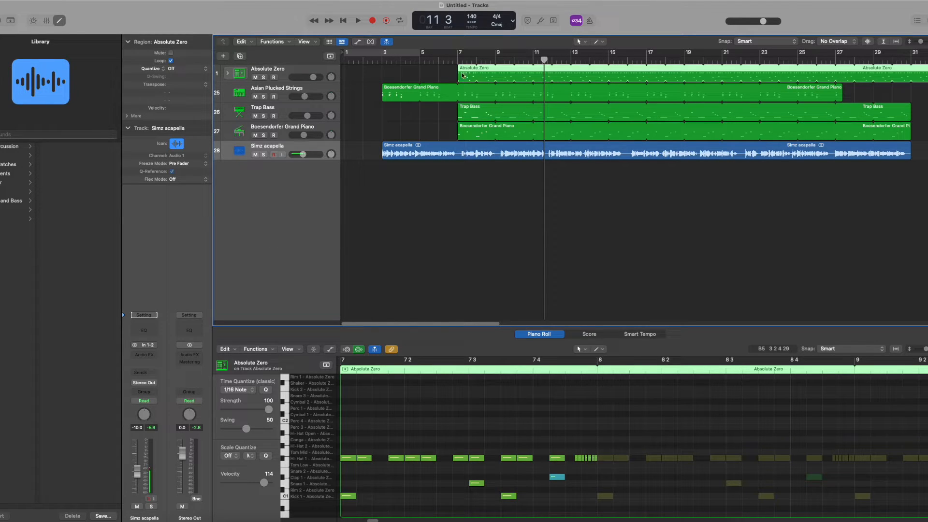
Move the Absolute Zero drum region to start at bar 5 and place the playhead there.
mouse_move(539, 75)
left_mouse_down()
mouse_move(574, 73)
mouse_move(551, 73)
left_mouse_up()
left_click_drag(465, 78, 474, 78)
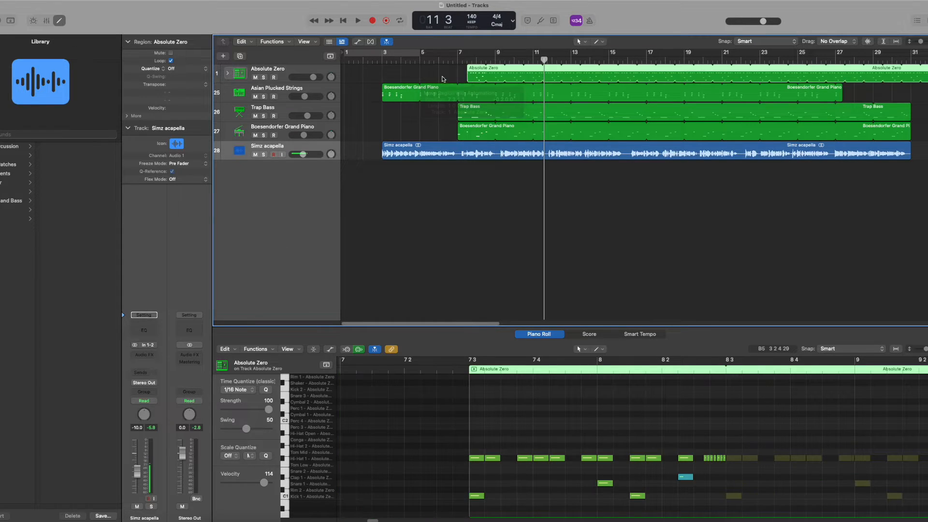
left_click(448, 78)
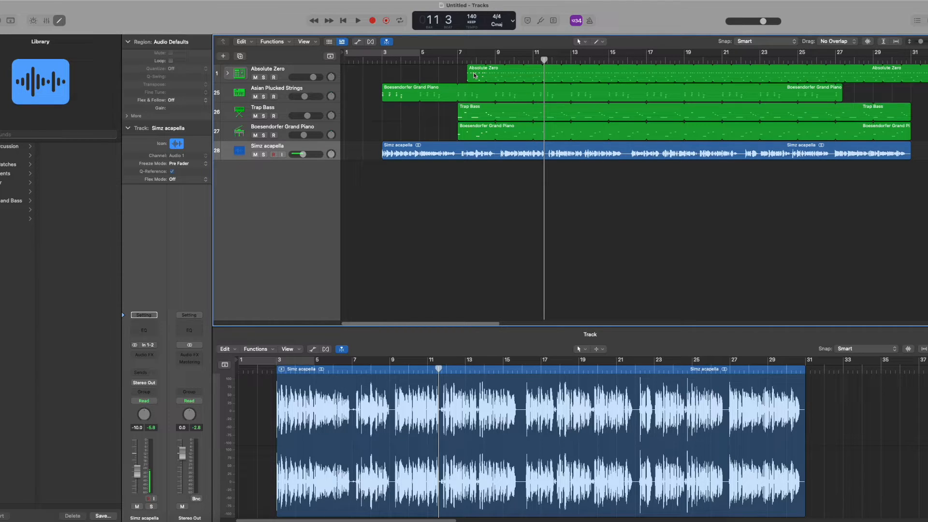
left_click_drag(474, 74, 429, 77)
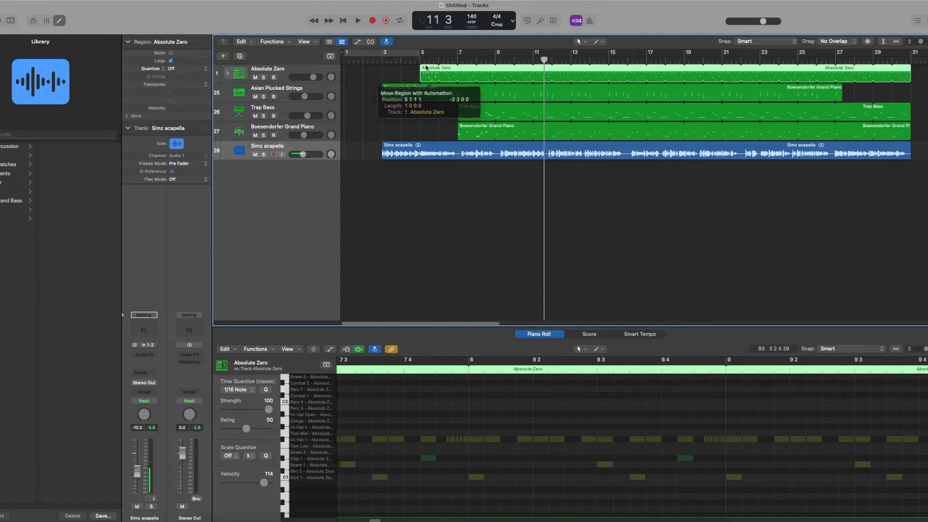
left_click(420, 57)
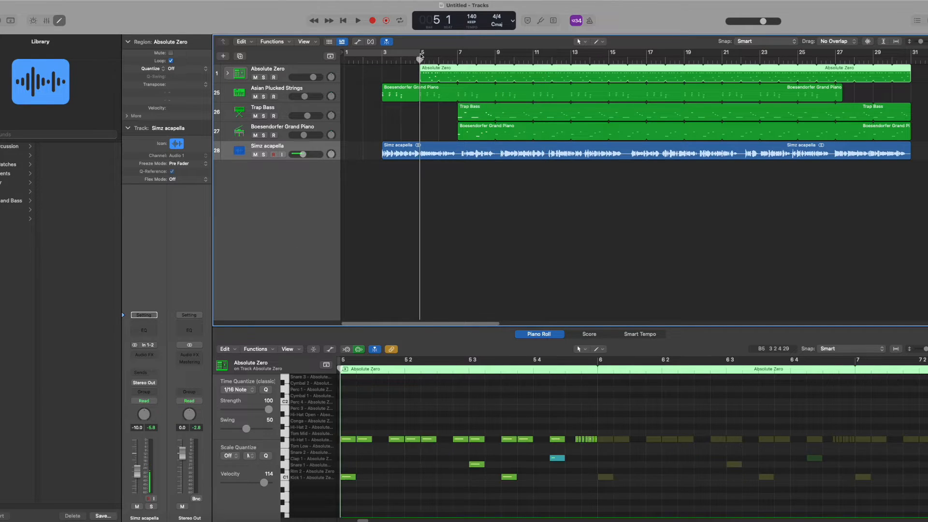
Move the region on the Boesendorfer Grand Piano track to start at bar 9.
left_click(472, 111)
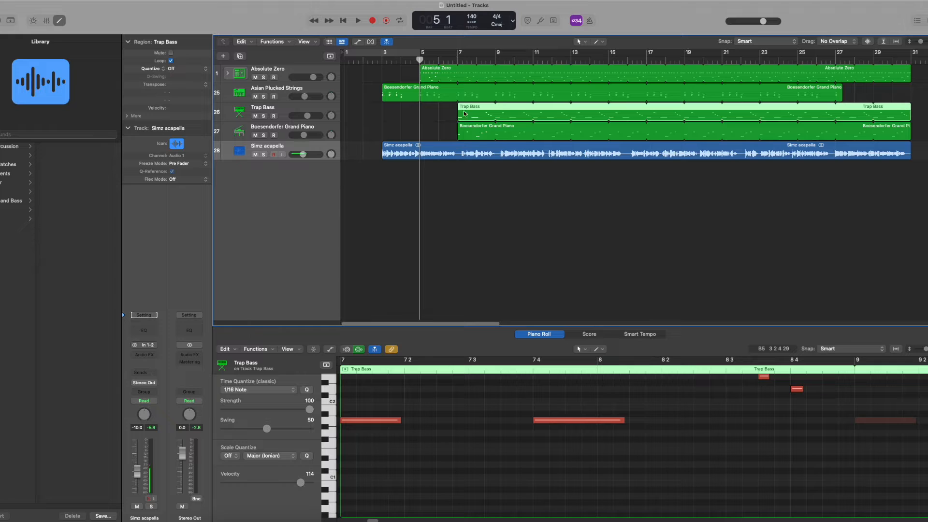
left_click_drag(475, 130, 512, 129)
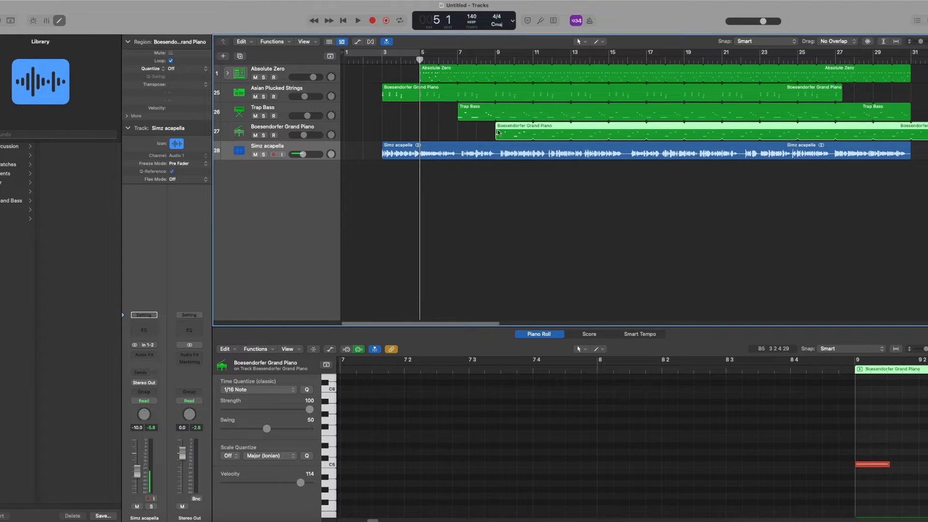
left_click(486, 135)
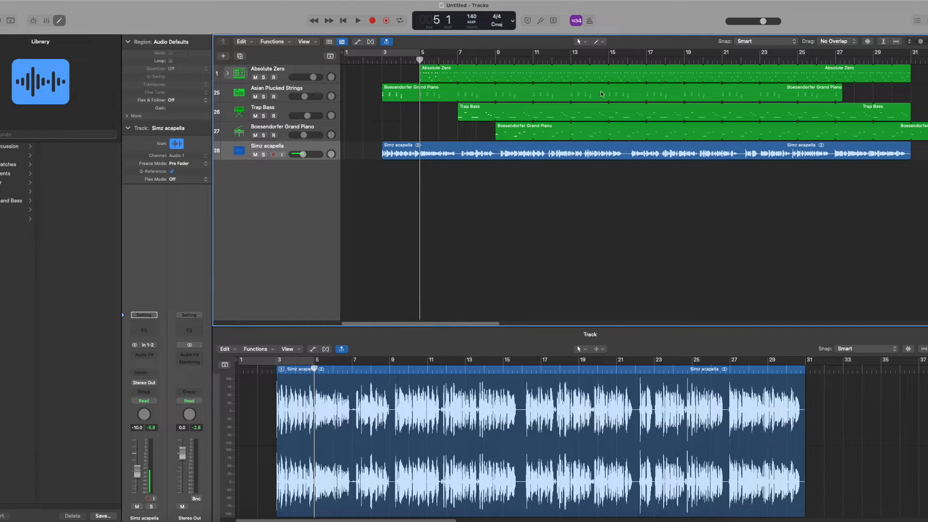
Shorten the looped Trap Bass region to end at bar 13 and copy it to bar 15.
left_click_drag(631, 108, 570, 107)
left_click(606, 115)
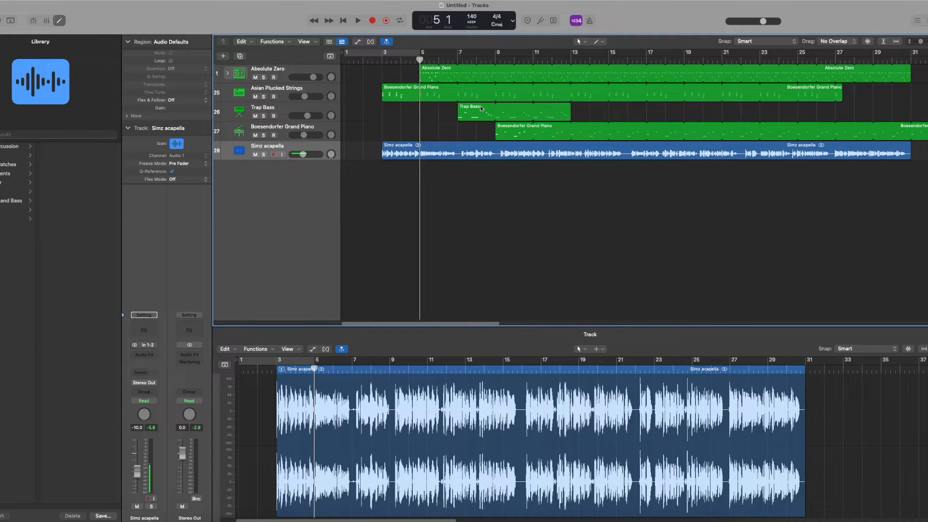
left_click_drag(478, 110, 627, 113)
key("alt")
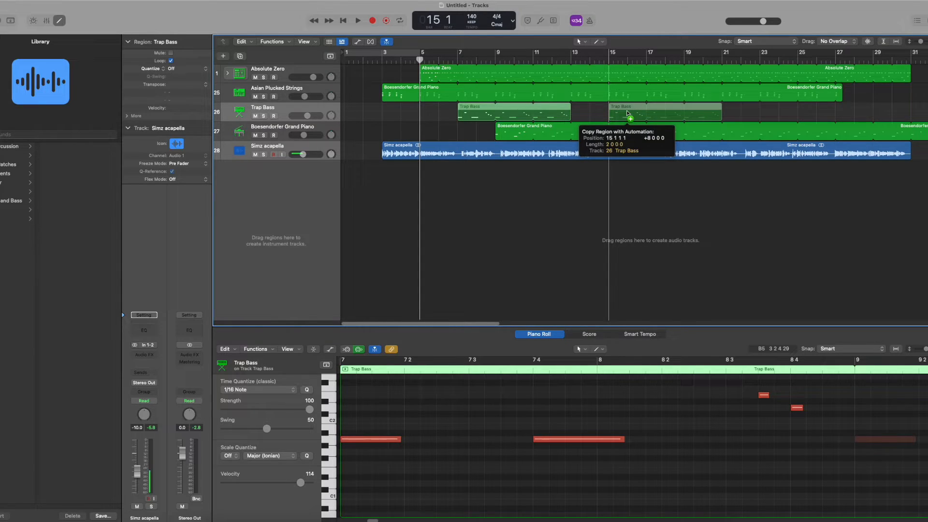
left_click_drag(627, 112, 627, 112)
left_click_drag(627, 112, 627, 113)
left_click(737, 114)
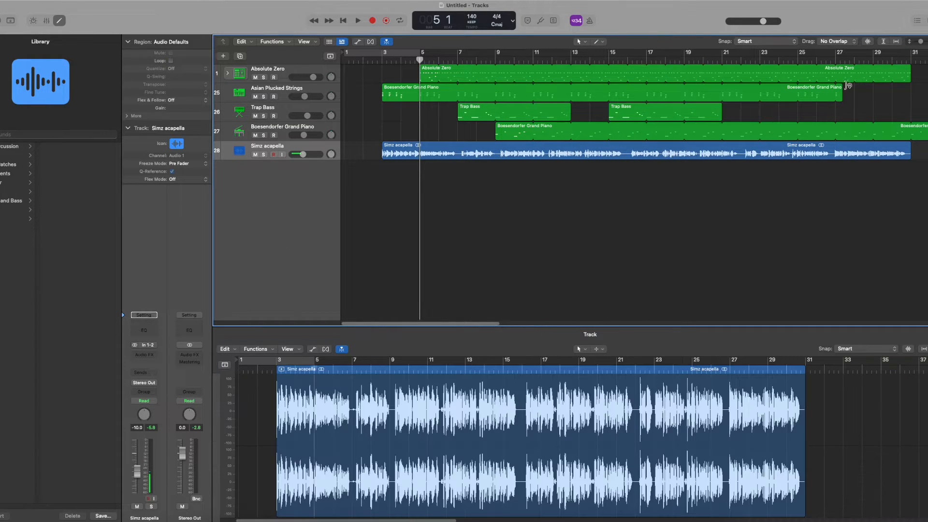
End the looped Asian Plucked Strings region at bar 15 and place a copy from bar 19 to bar 31.
left_click_drag(841, 88, 606, 95)
left_click_drag(393, 94, 695, 96)
Shorten the Boesendorfer Grand Piano track's loop to end at bar 19 and extend the second Trap Bass region to bar 23.
left_click_drag(921, 127, 761, 107)
left_click(767, 110)
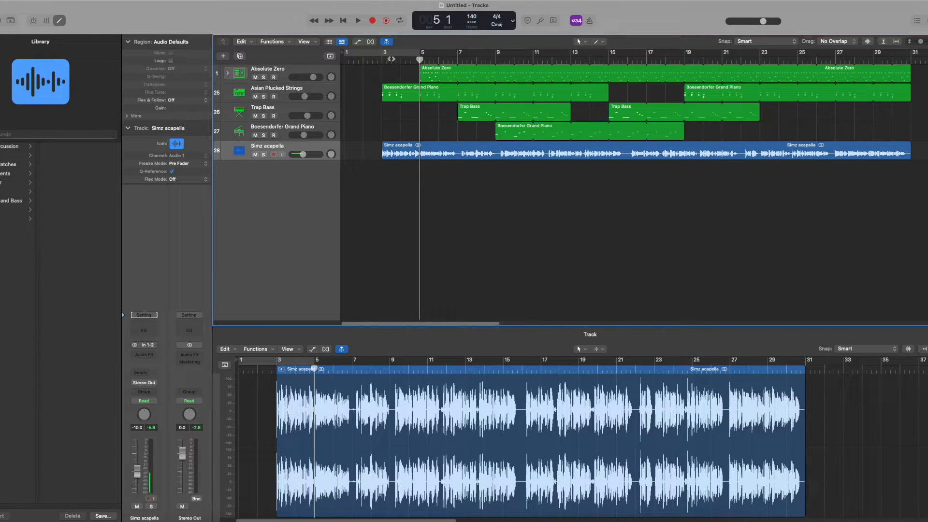
Play the arrangement from bar 3 to about bar 20, slightly raising the Trap Bass volume during playback.
left_click(381, 61)
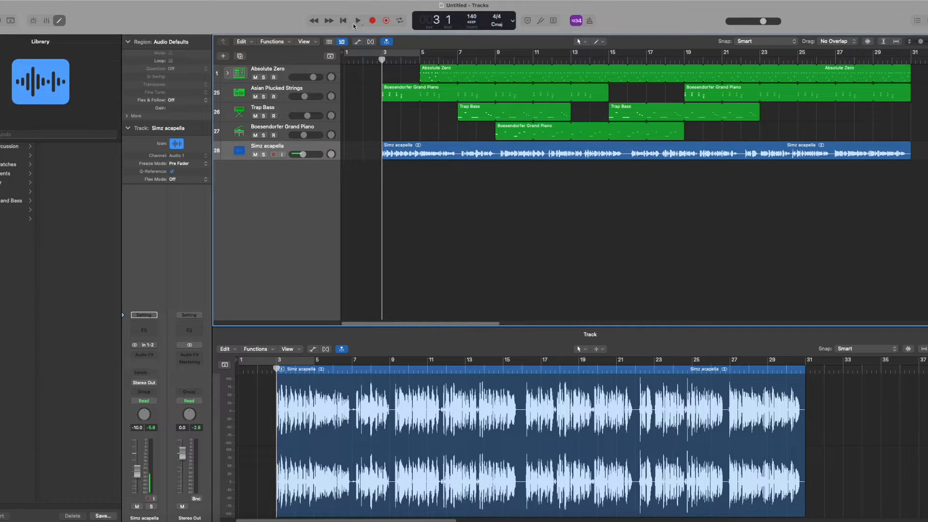
left_click(372, 61)
left_click(357, 20)
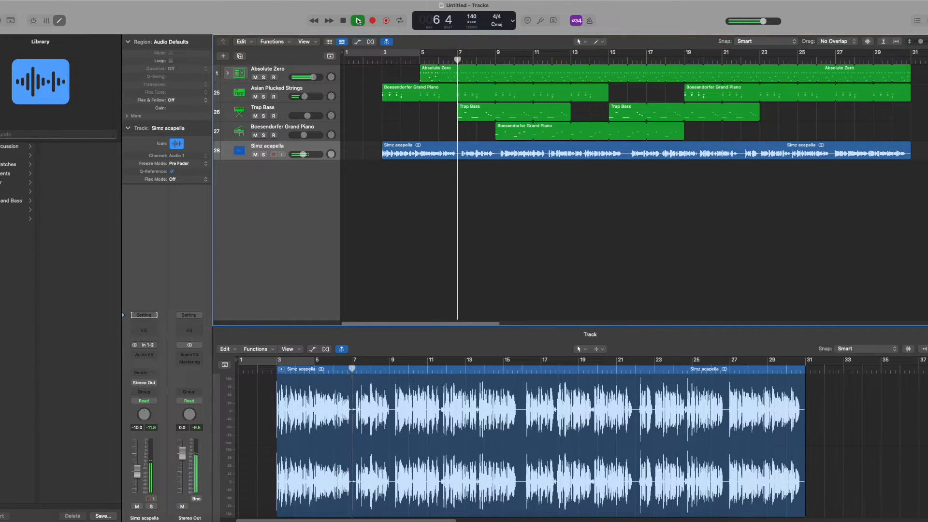
left_click_drag(307, 115, 309, 115)
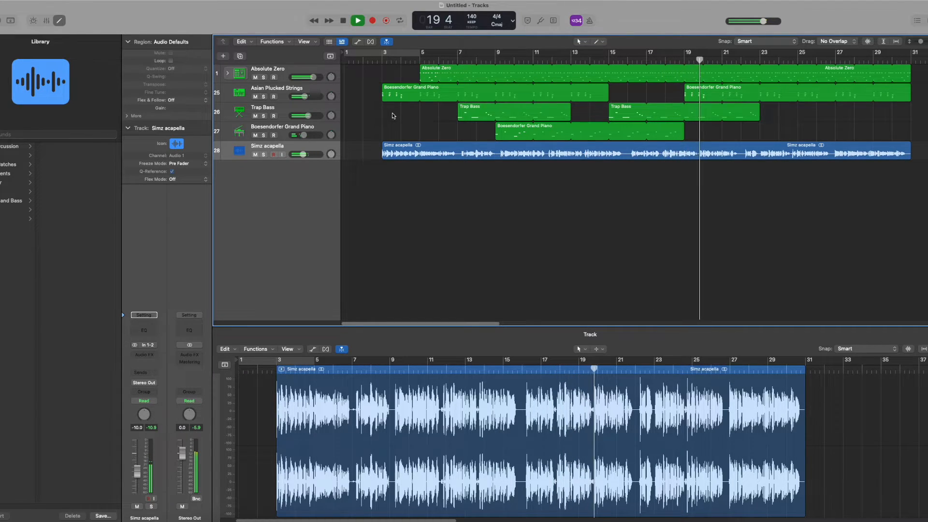
key("space")
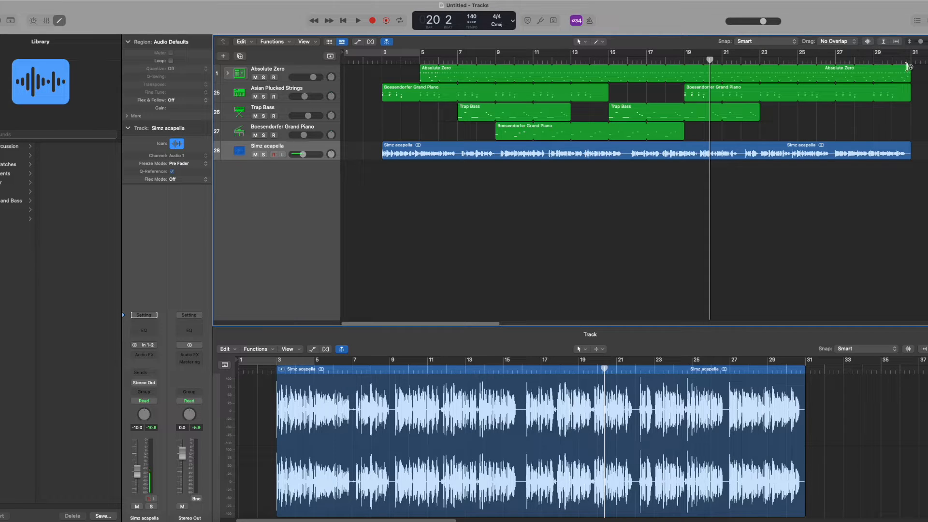
Shorten the looped Absolute Zero drum region to end just before bar 15 and copy it to bar 15.
left_click_drag(913, 70, 578, 77)
left_click(578, 76)
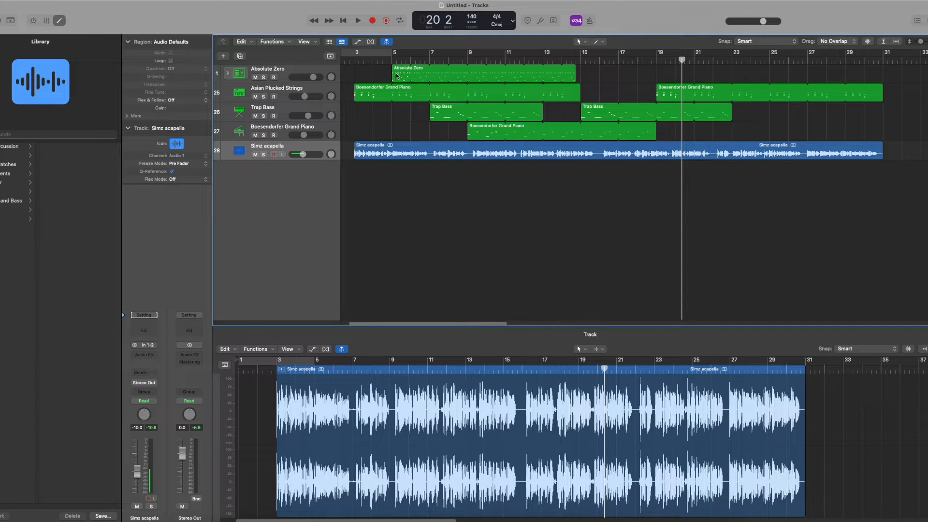
left_click_drag(399, 73, 588, 73)
key("alt")
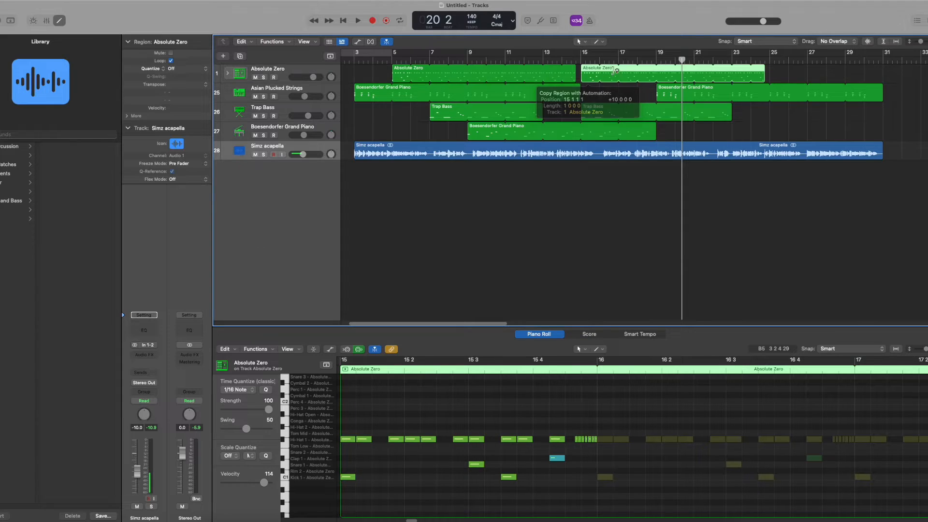
Shorten the second Absolute Zero region to about mid-bar 18 and place drum copies at bars 19 to 23 and bars 24 to 31.
left_click_drag(763, 69, 733, 71)
left_click_drag(670, 74, 763, 73)
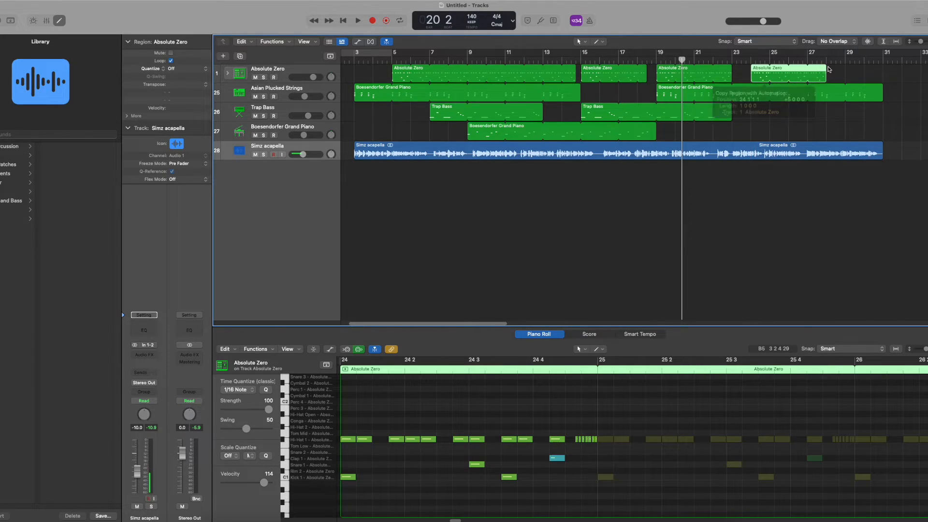
left_click_drag(826, 68, 883, 68)
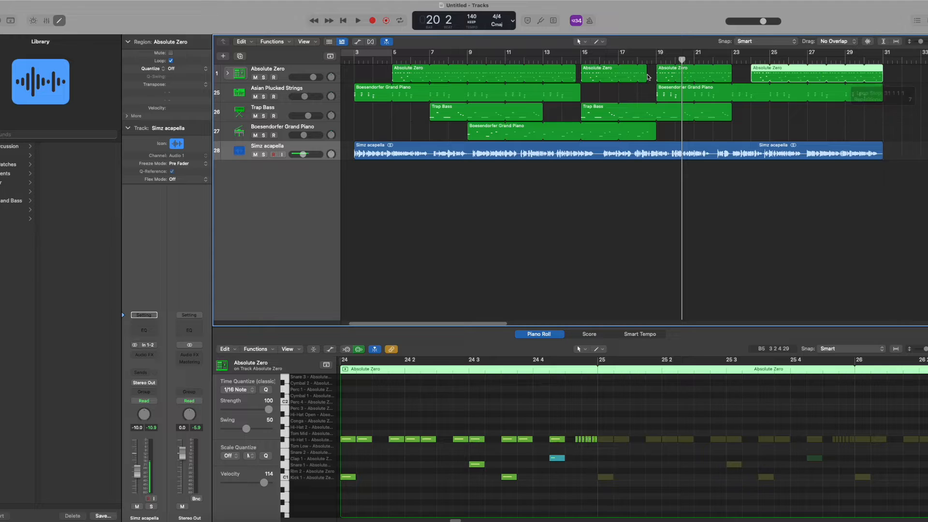
While playing from bar 13, end the second Asian Plucked Strings region at bar 23 and copy it to bar 24.
left_click(541, 61)
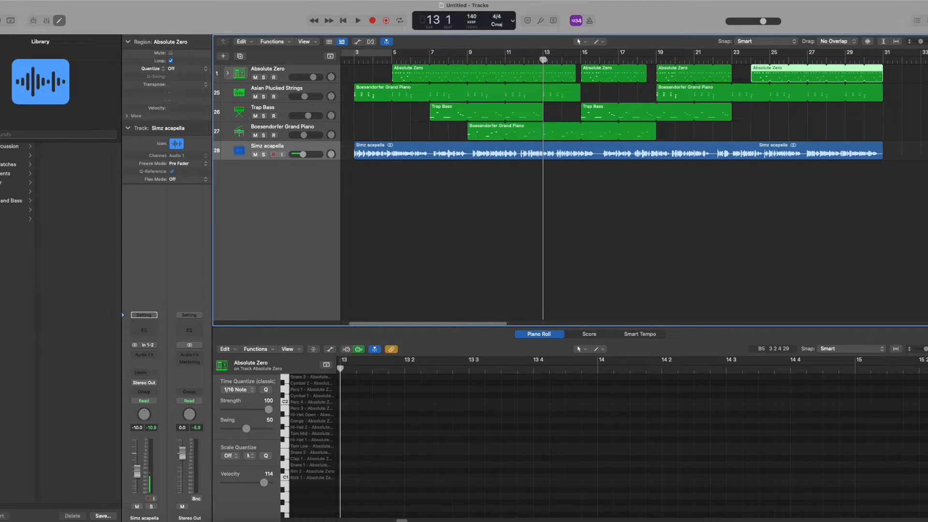
key("space")
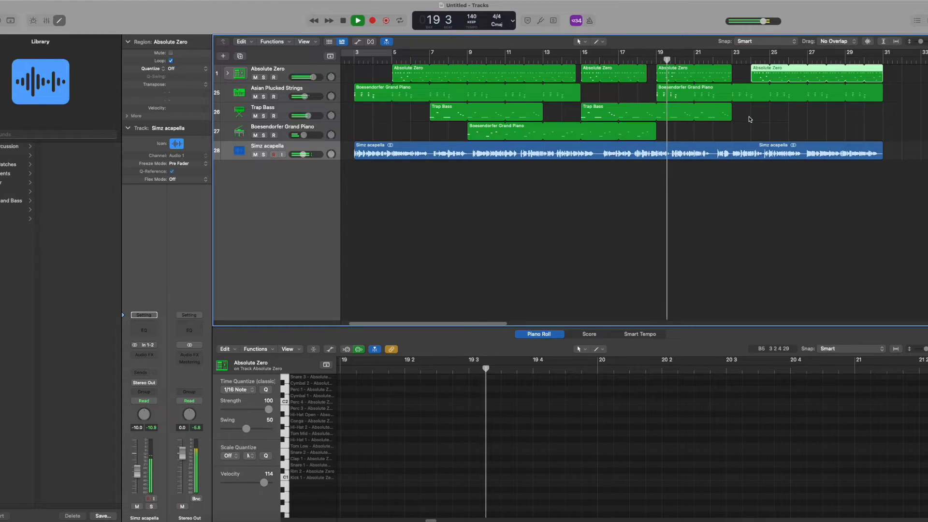
left_click_drag(882, 89, 728, 91)
left_click(808, 118)
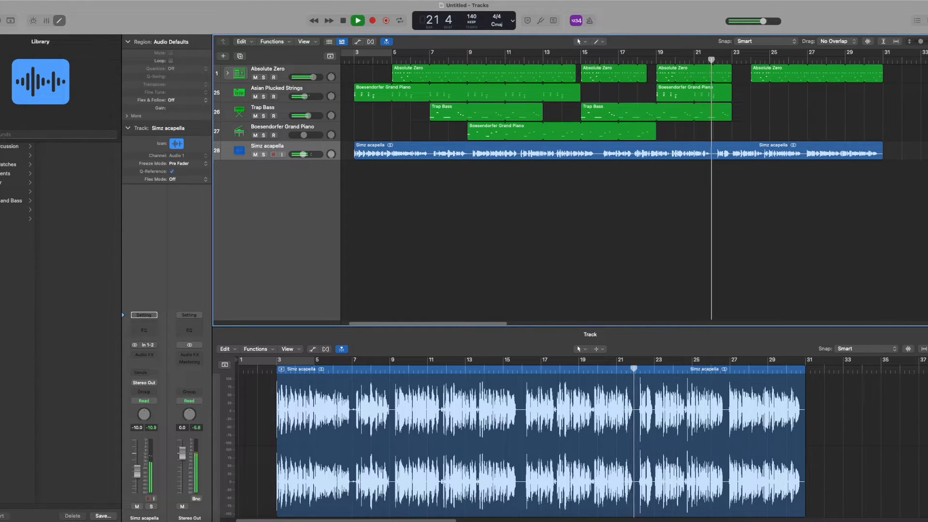
left_click_drag(670, 97, 762, 94)
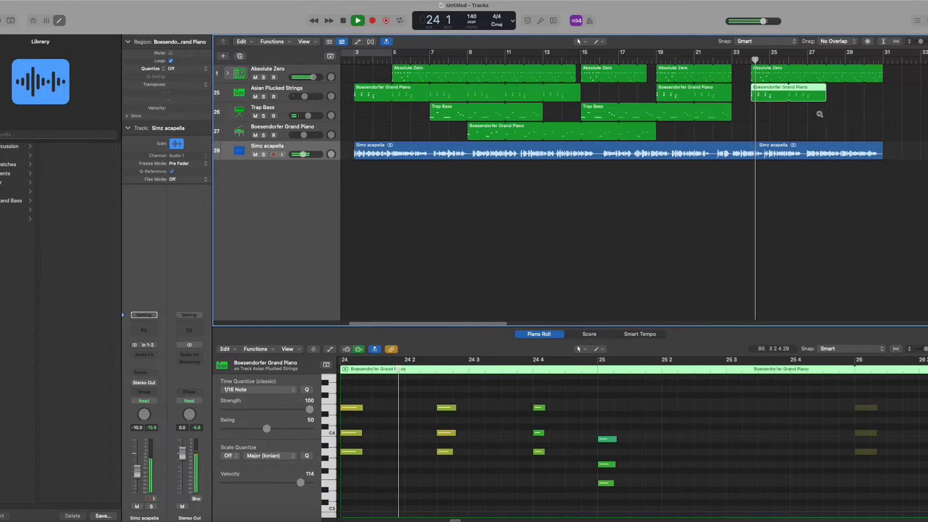
left_click(826, 115)
key("space")
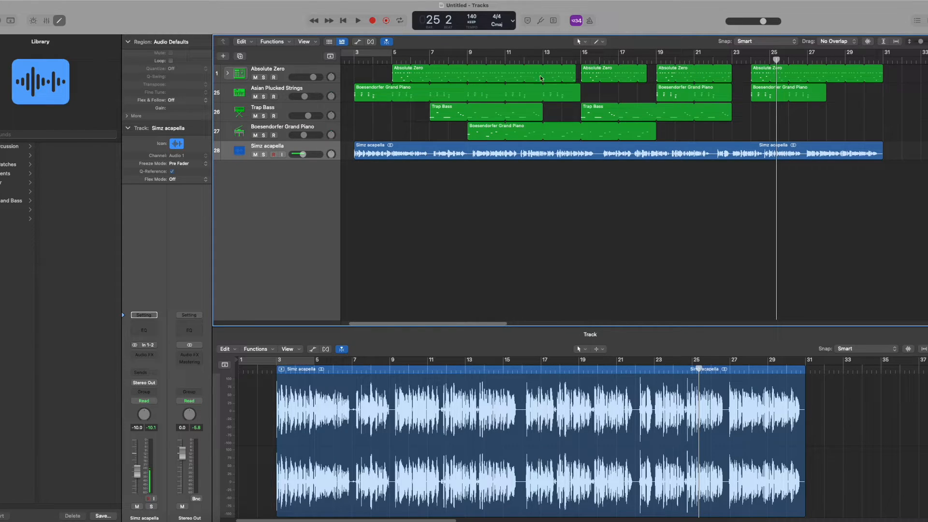
Replace the Absolute Zero drum region at bar 24 with an empty one-bar region.
left_click(759, 74)
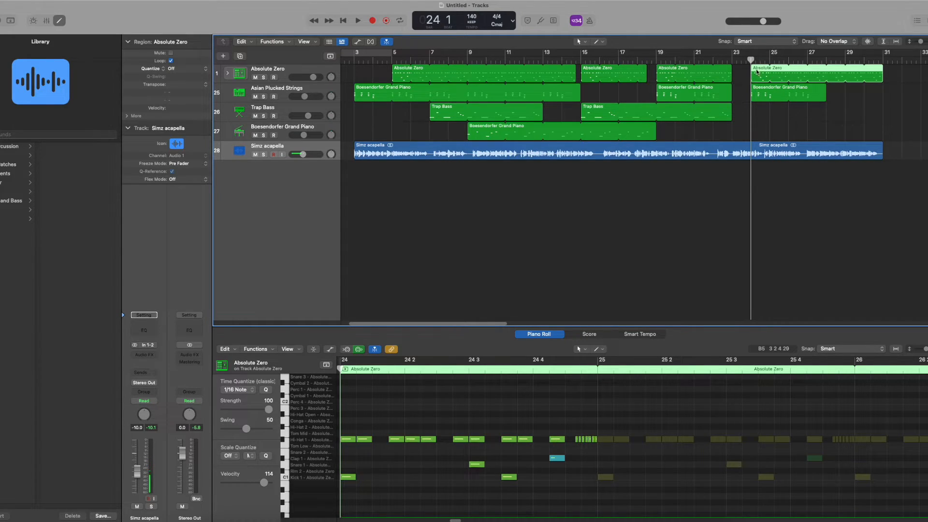
key("Delete")
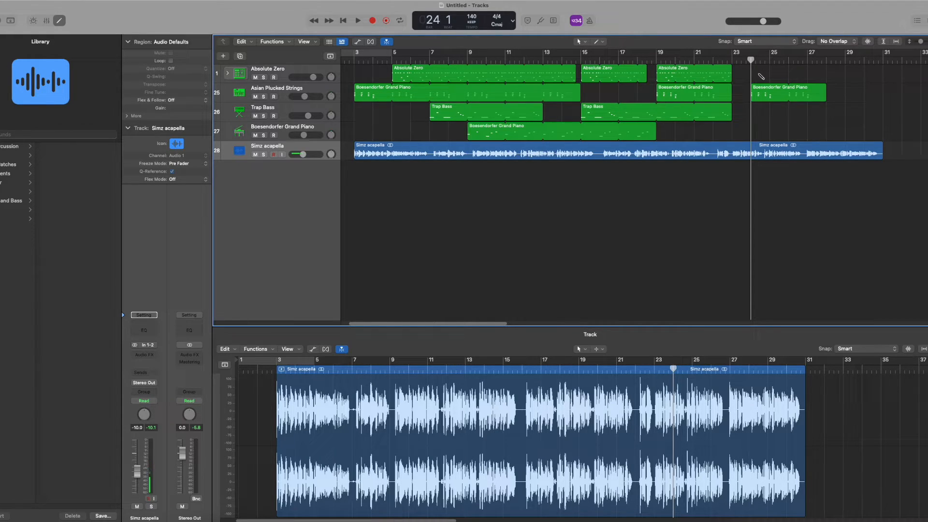
left_click(761, 74)
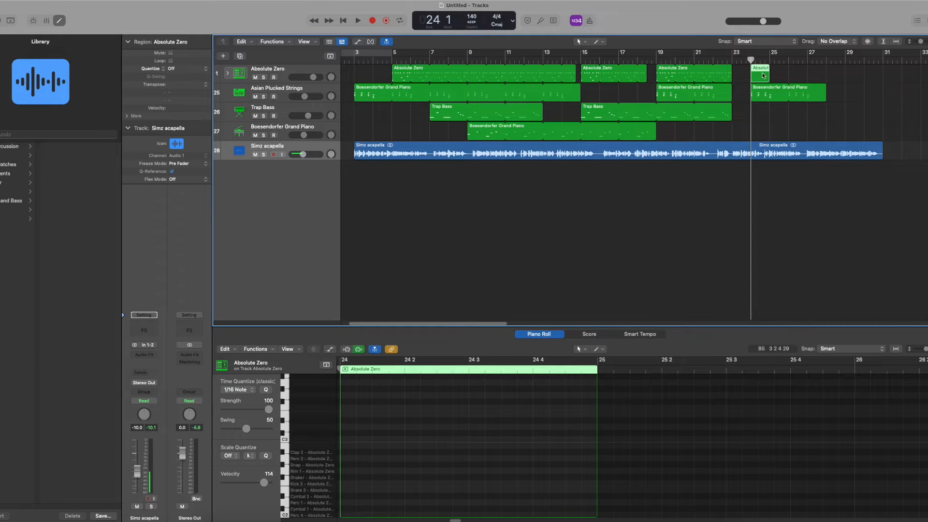
Add a Kick 1 note on the first beat of the empty Absolute Zero region at bar 24.
scroll(459, 399, "down", 8)
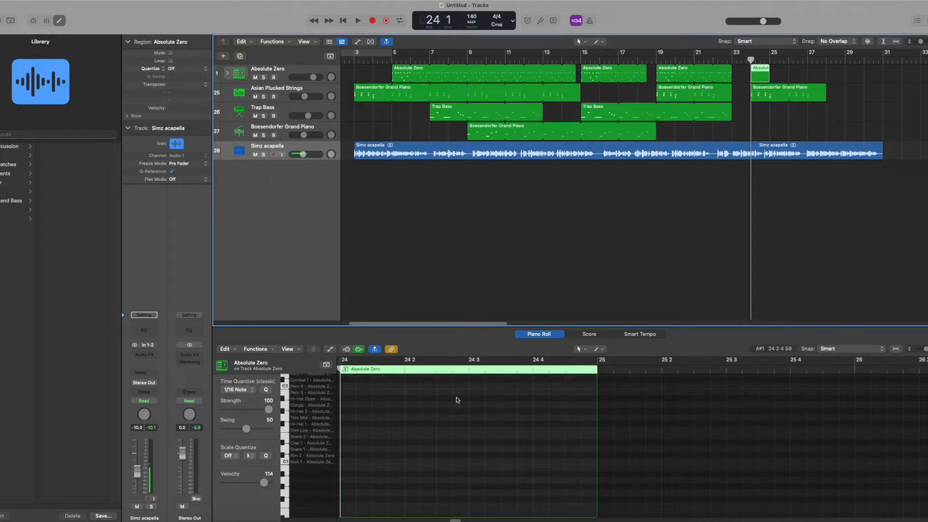
left_click(299, 459)
left_click(345, 458)
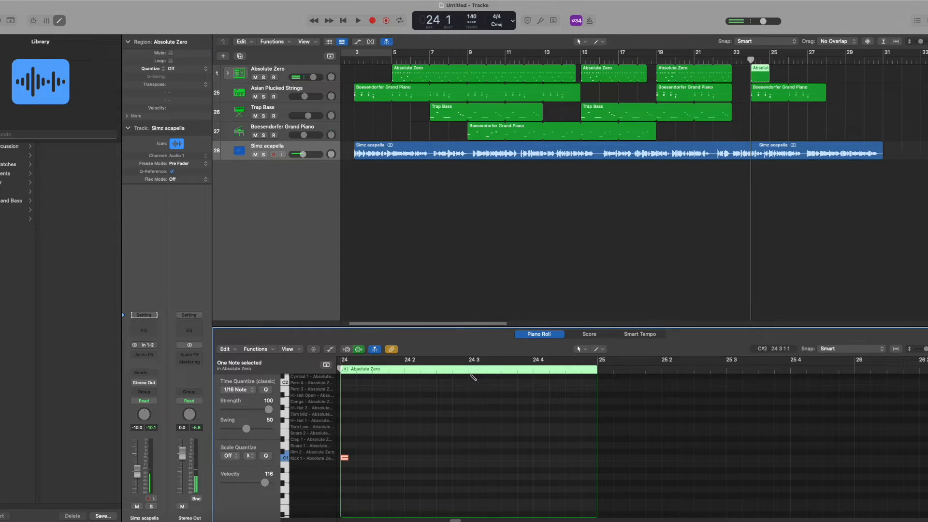
Add a Snare 1 note on the third beat of the Absolute Zero region at bar 24 and audition nearby drum sounds.
left_click(472, 445)
left_click(495, 443)
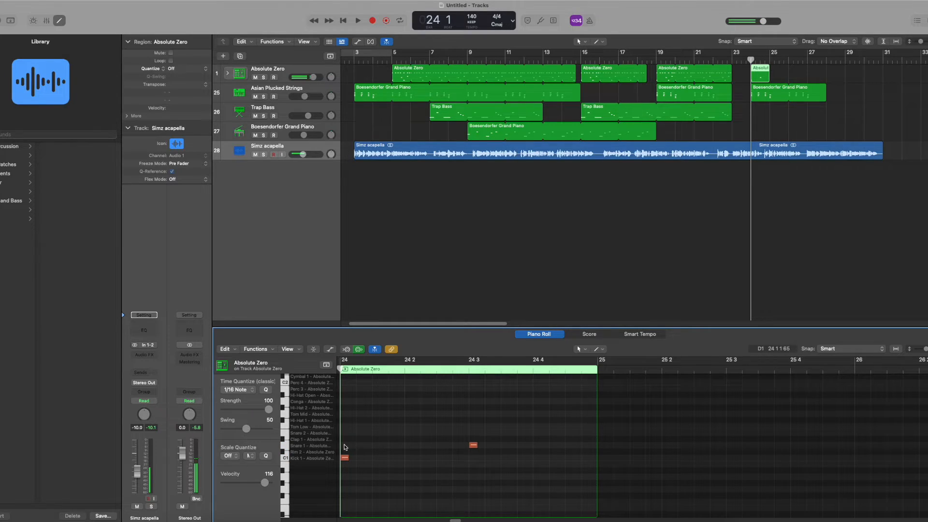
left_click(319, 448)
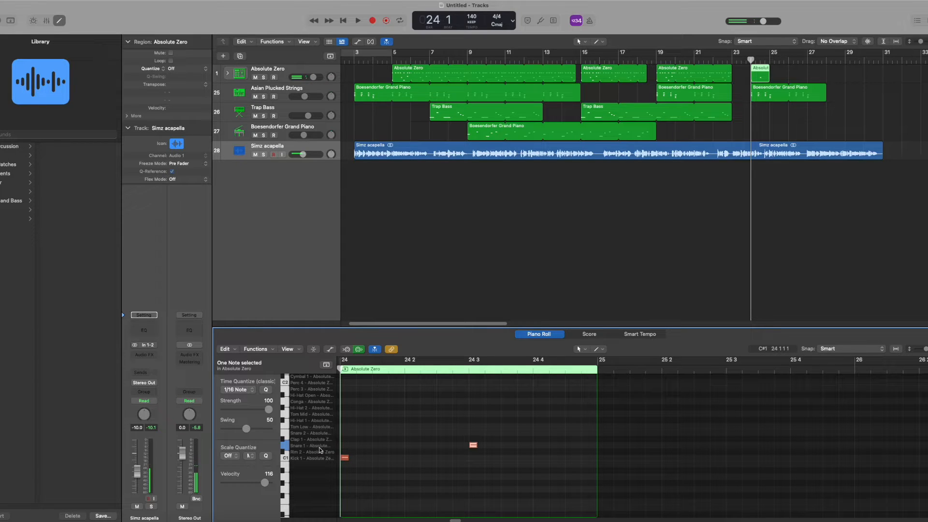
left_click(359, 453)
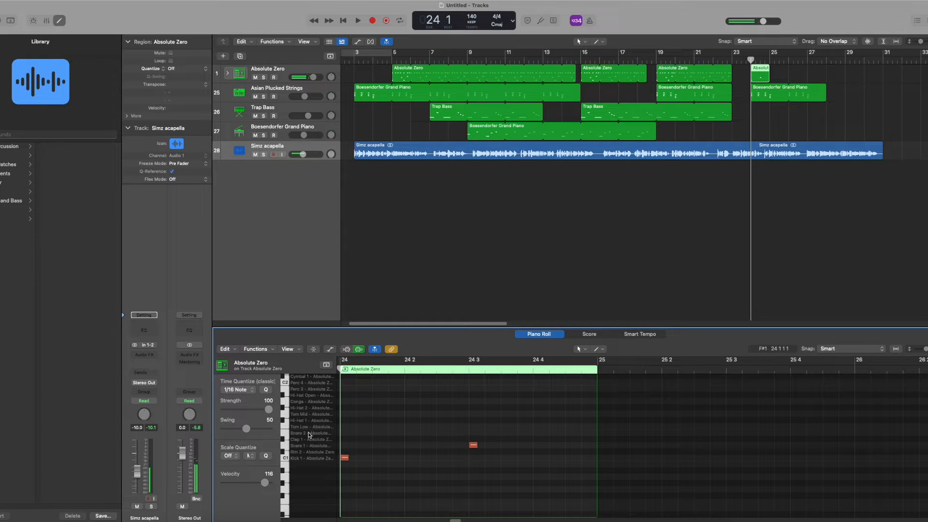
Add one-sixteenth Snare 2 notes in bar 24 at positions 1.1, 1.4, 2.3, 3.1, 3.4 and 4.3.
left_click(342, 433)
left_click_drag(354, 433, 355, 436)
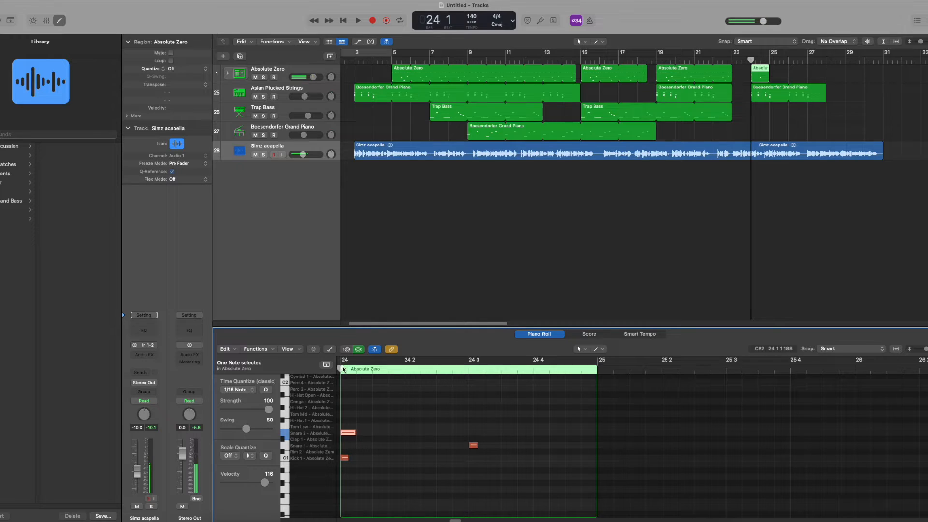
left_click(395, 434)
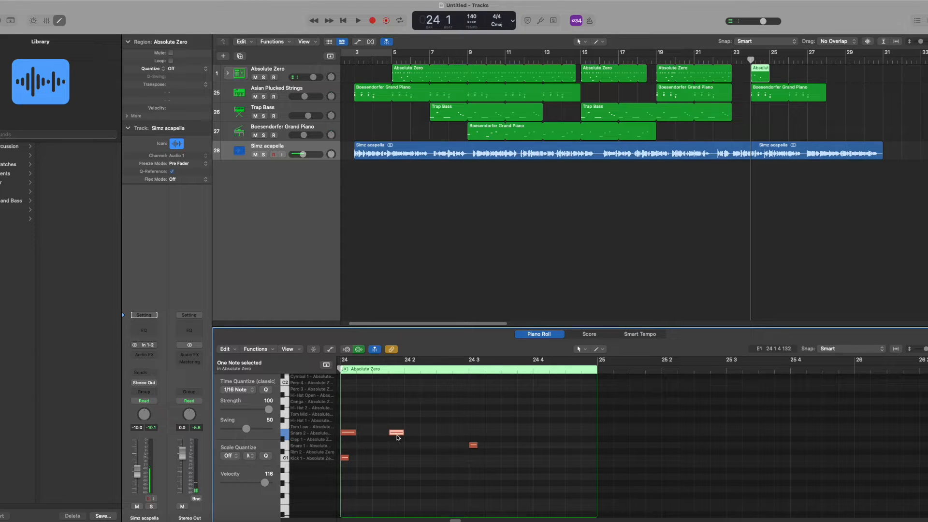
left_click(441, 433)
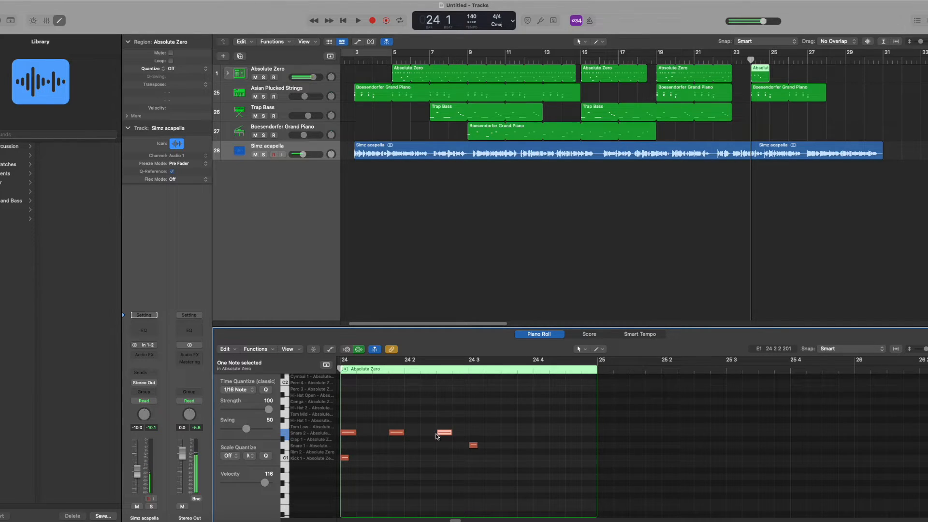
left_click(470, 371)
left_click(479, 433)
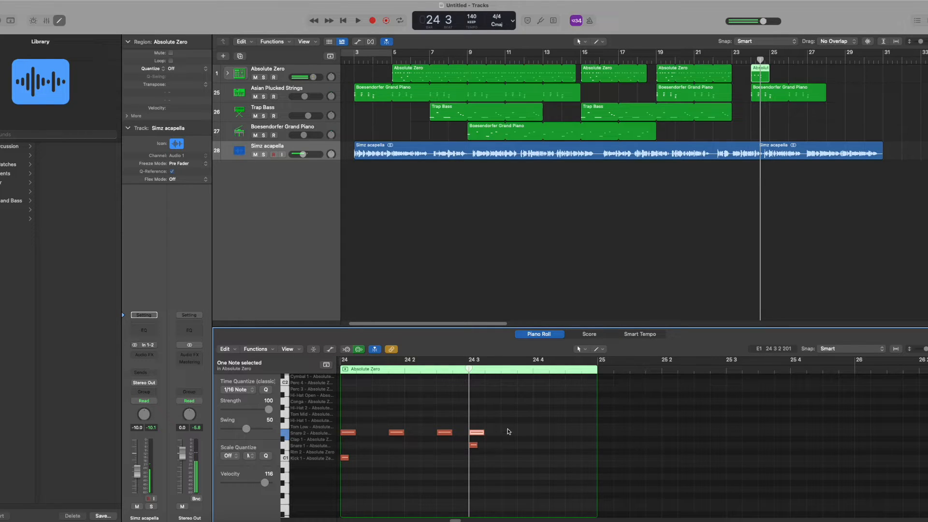
left_click(525, 432)
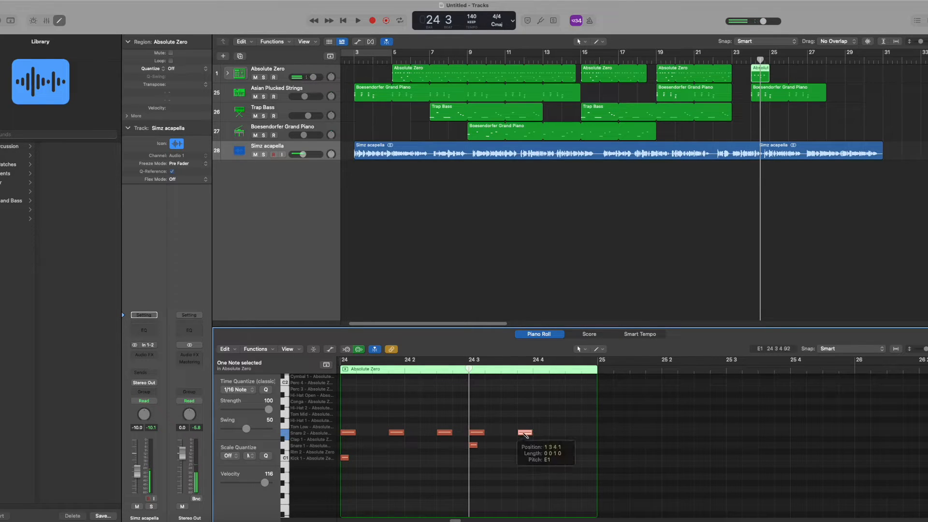
left_click(572, 434)
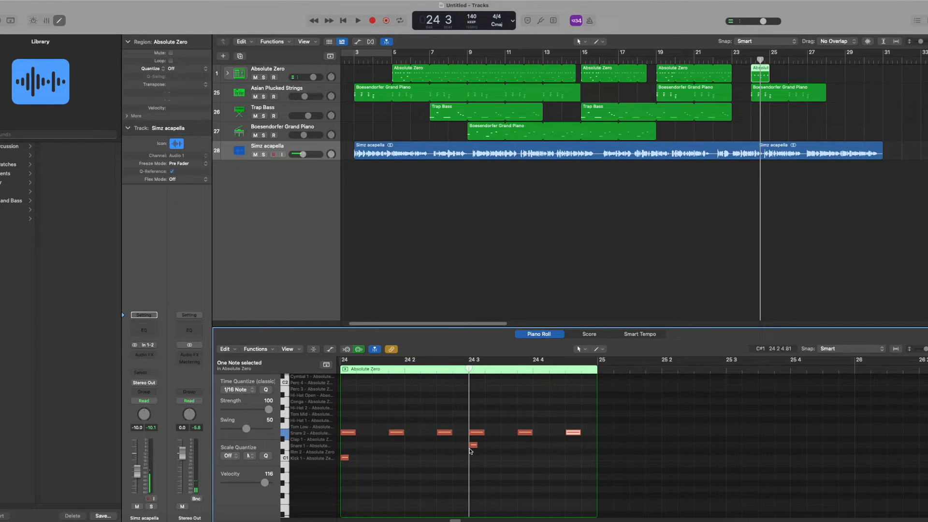
Solo the Absolute Zero track, play from bar 24, and loop the one-bar region to just past bar 28.
left_click(751, 60)
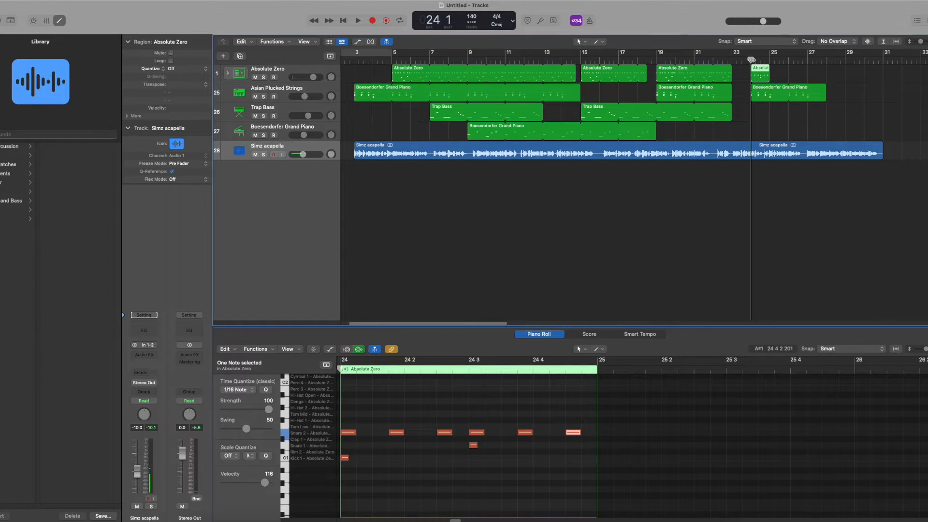
left_click(264, 77)
key("space")
key("space")
left_click_drag(770, 67, 830, 70)
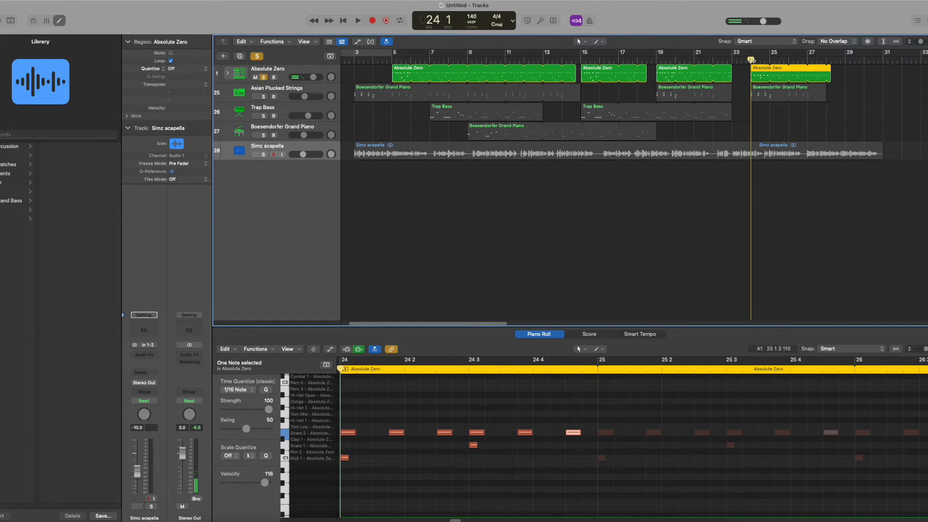
Lower the velocity of all six Snare 2 notes in bar 24 to 70, checking by playing the loop.
left_click_drag(348, 419, 598, 438)
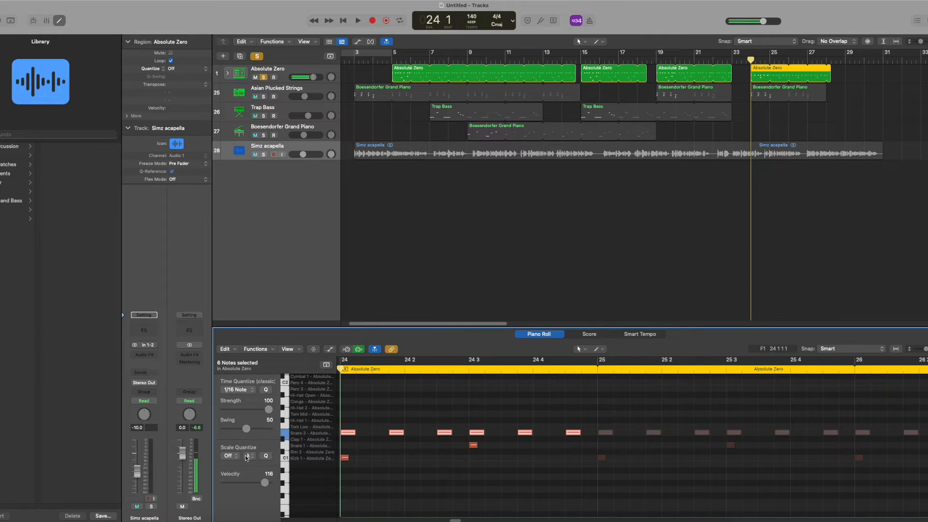
left_click_drag(260, 483, 252, 483)
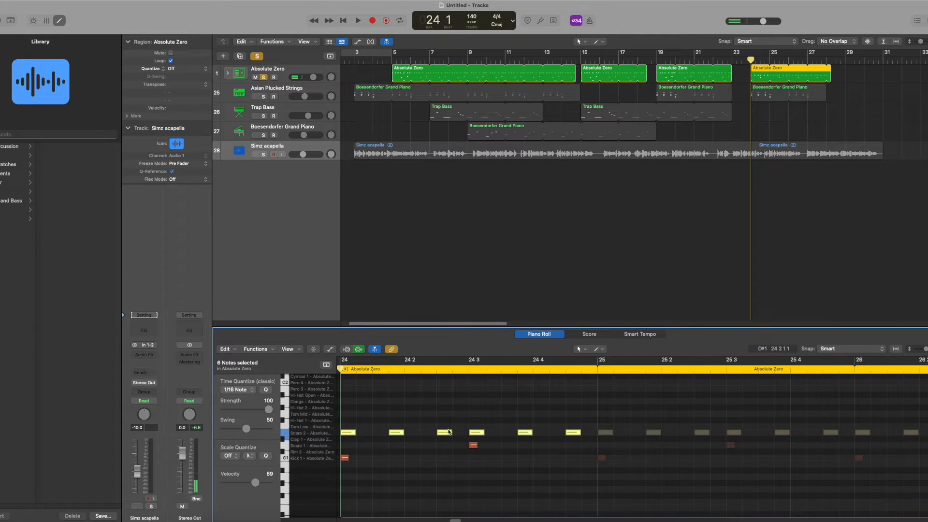
key("space")
left_click_drag(255, 482, 250, 481)
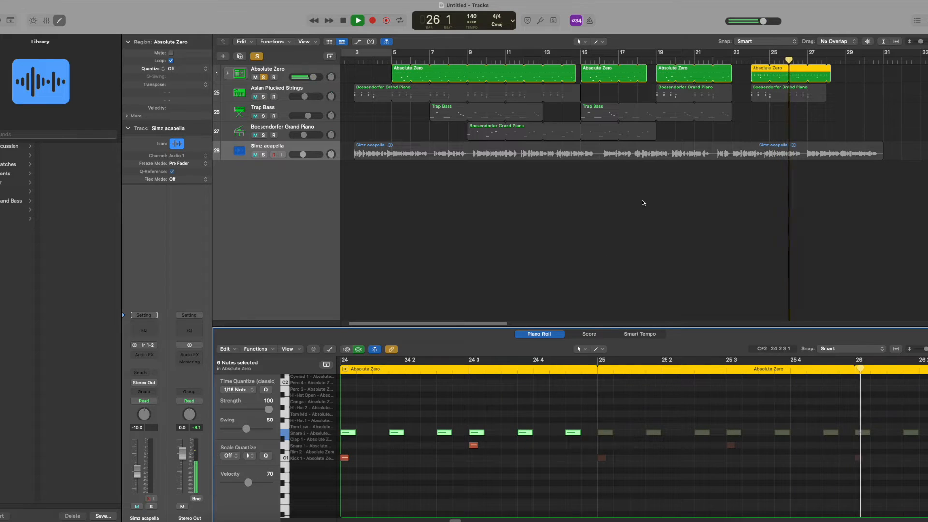
key("space")
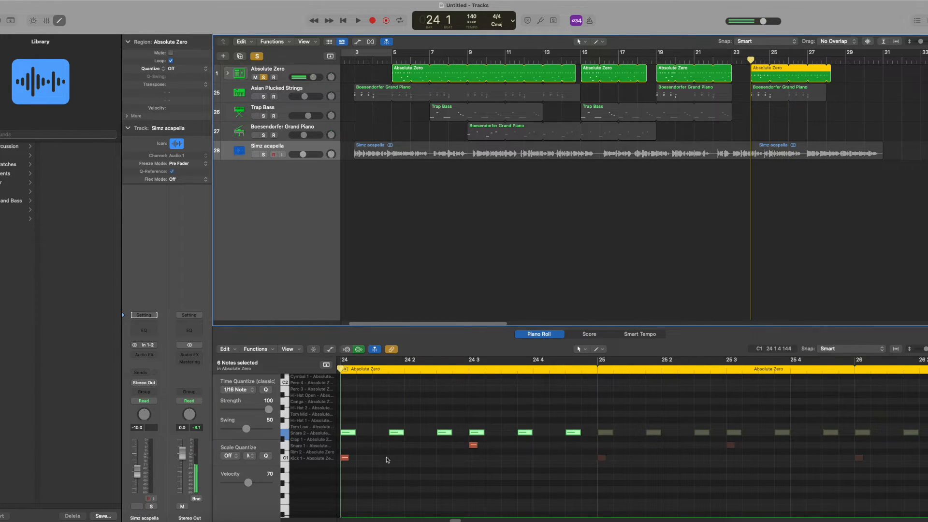
left_click_drag(350, 419, 586, 433)
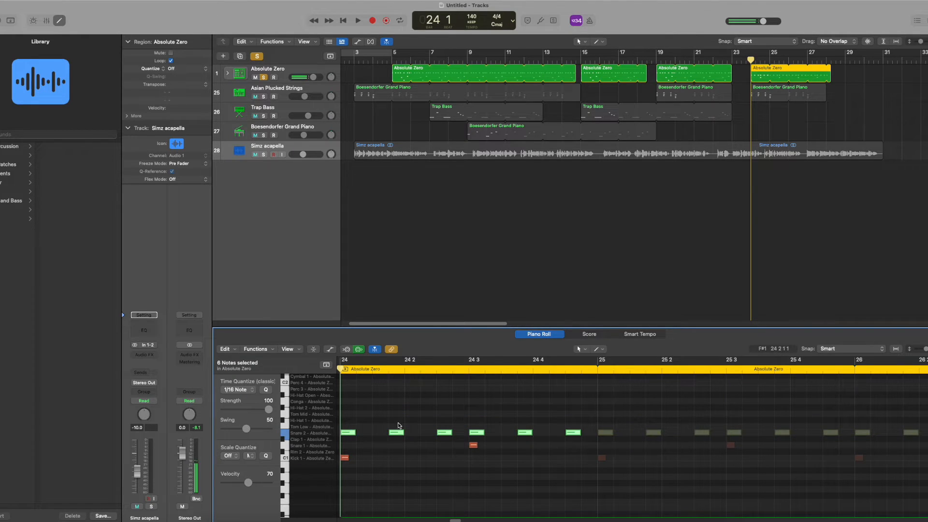
left_click_drag(350, 435, 350, 441)
key("space")
key("space")
mouse_move(348, 438)
left_mouse_down()
mouse_move(348, 385)
mouse_move(343, 434)
left_mouse_up()
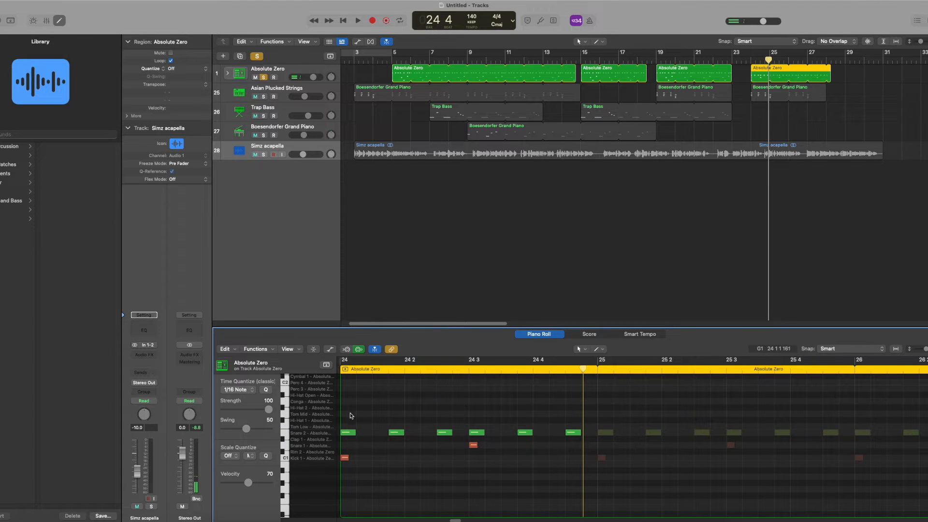
Add Hi-Hat 1 notes in bar 24 at positions 1.1, 1.3, 1.4, 2.3, 2.4, 3.3, 3.4, 4.2 and 4.4.
left_click(348, 420, "super")
left_click(380, 420, "super")
left_click(397, 420, "super")
left_click(444, 420, "super")
left_click(460, 420, "super")
left_click(525, 421, "super")
left_click(509, 420, "super")
left_click(557, 420, "super")
left_click(589, 420, "super")
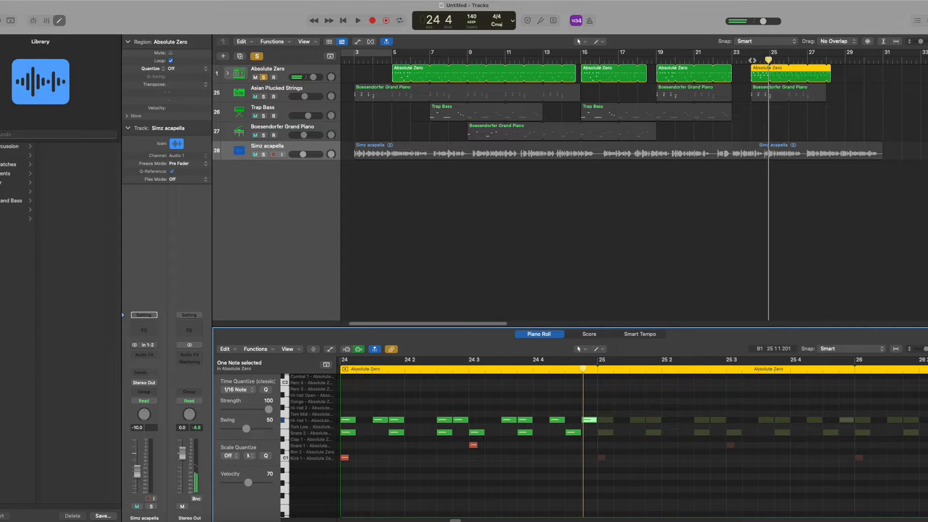
Play the new drum pattern on its own, and turn off solo on the Absolute Zero track.
key("space")
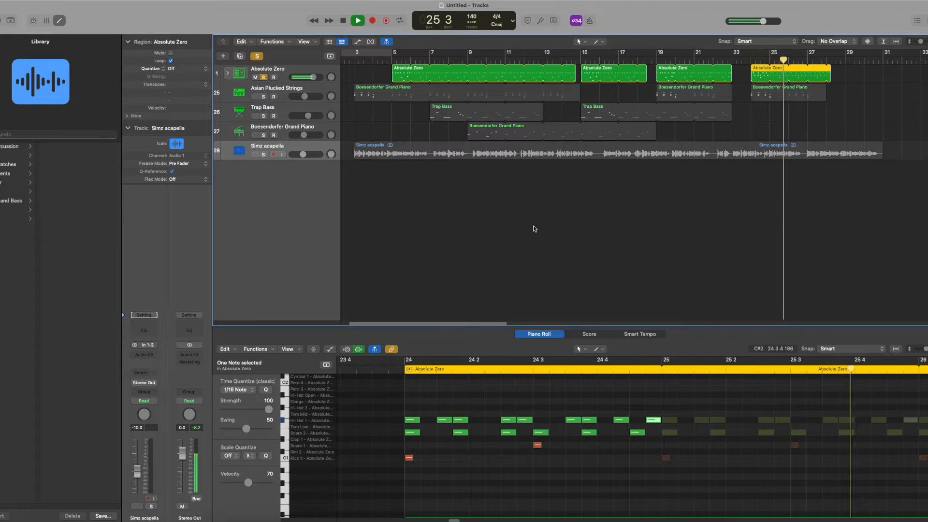
key("space")
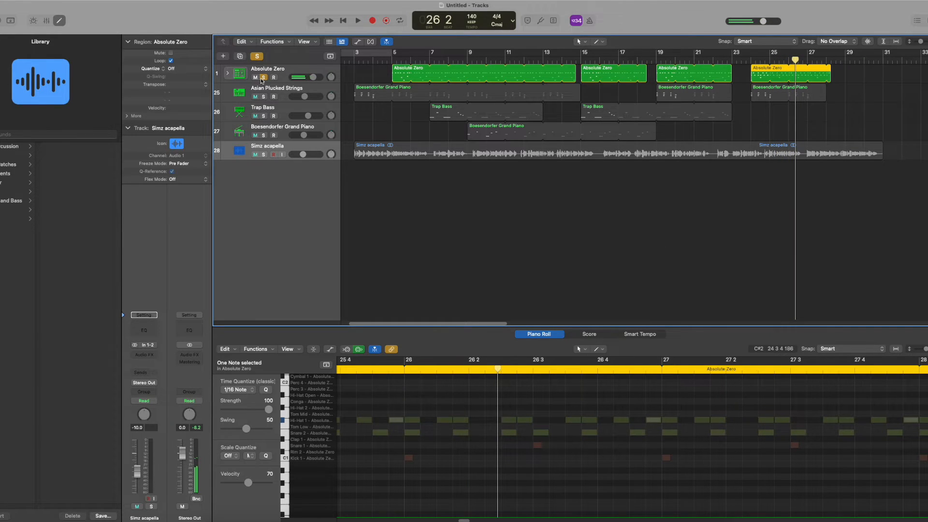
left_click(263, 77)
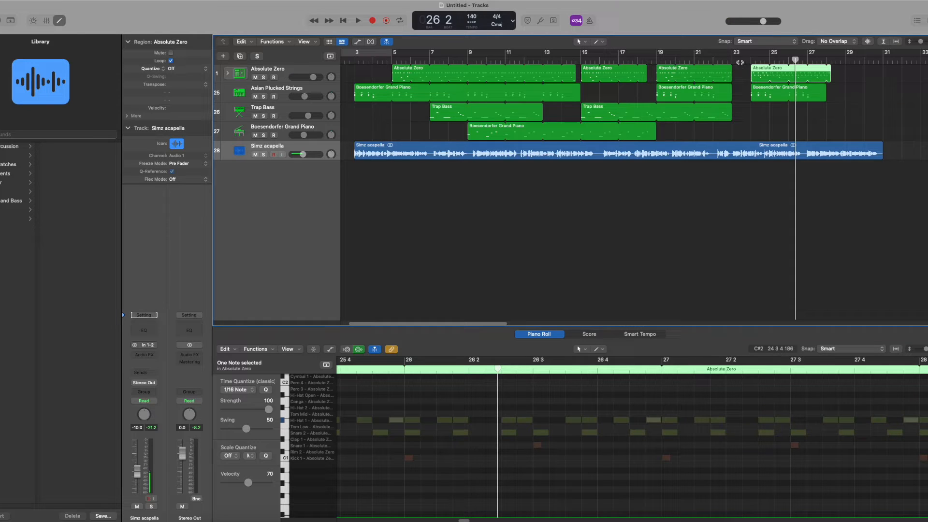
Play all tracks from bar 24 and shorten the looped Absolute Zero region so it ends at bar 28.
left_click(749, 54)
key("space")
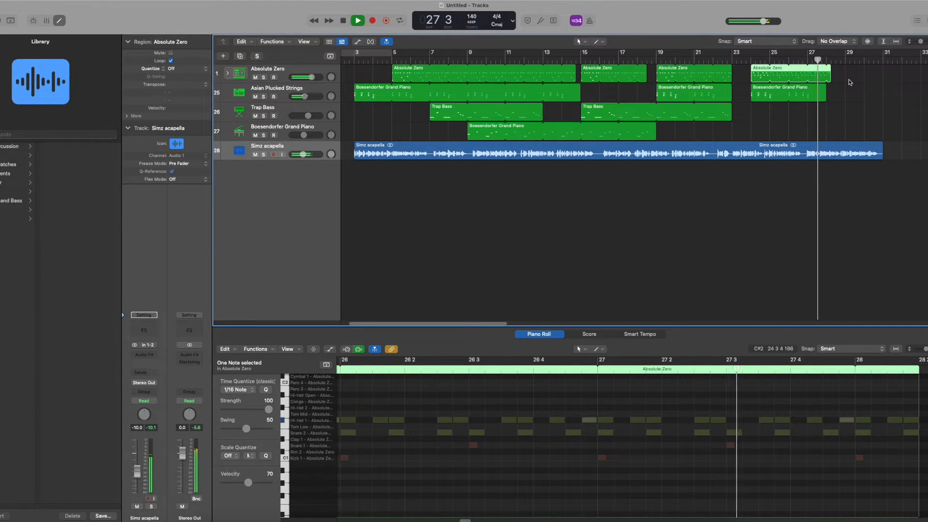
key("space")
left_click_drag(828, 68, 827, 68)
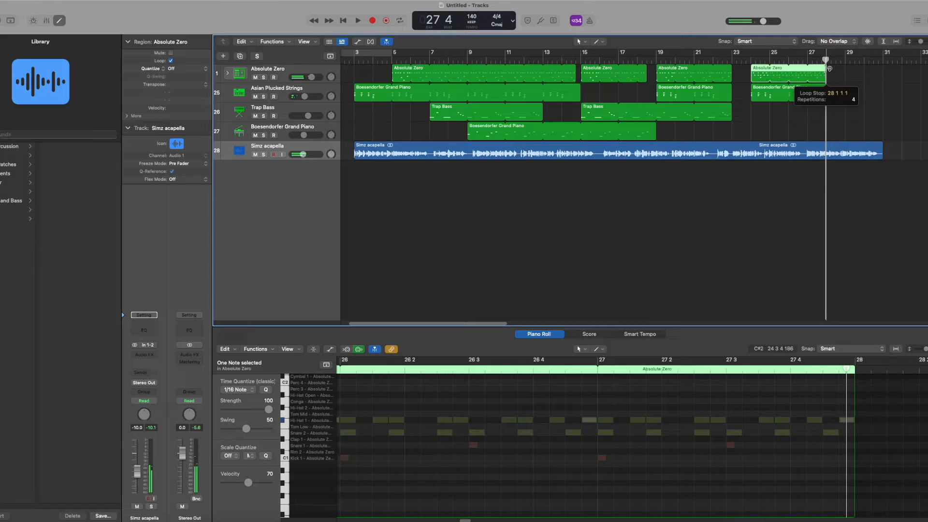
left_click(832, 82)
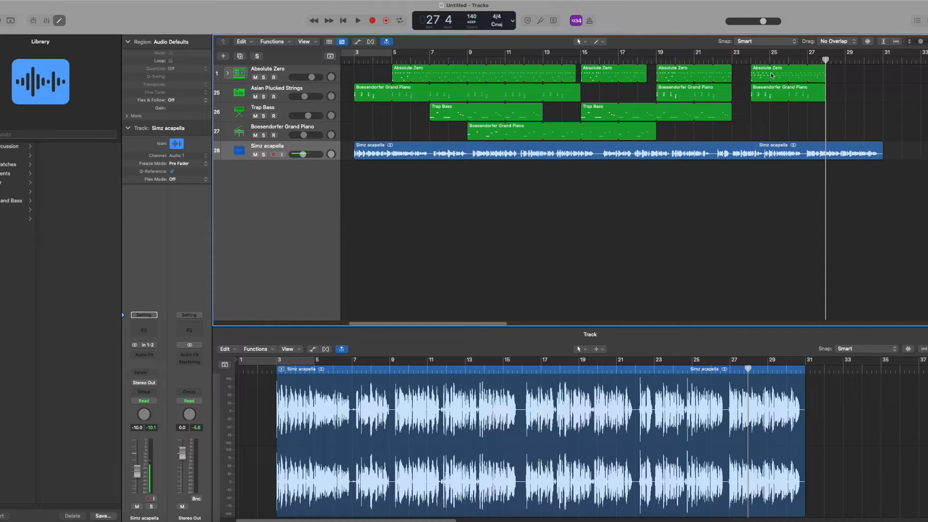
Copy the Absolute Zero region at bar 19 to bar 28.
left_click_drag(665, 78, 836, 78)
key("alt")
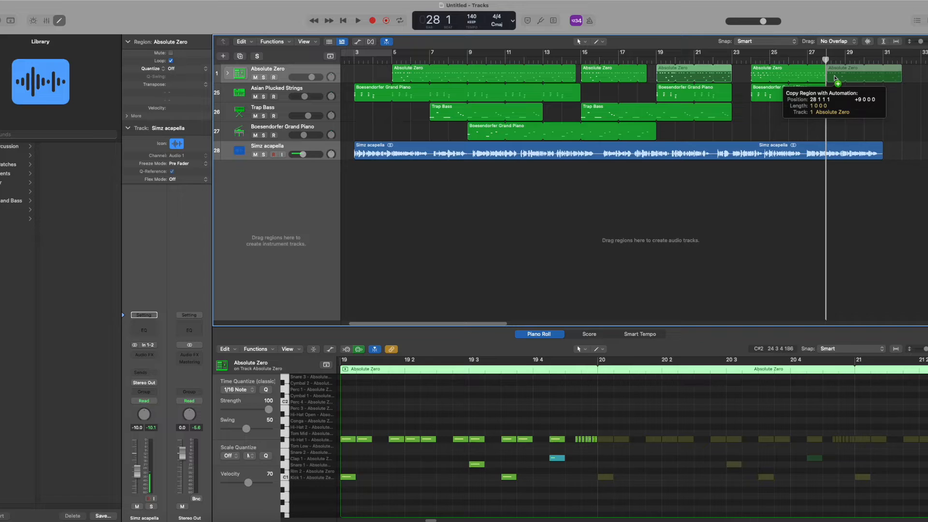
left_click_drag(836, 79, 835, 78)
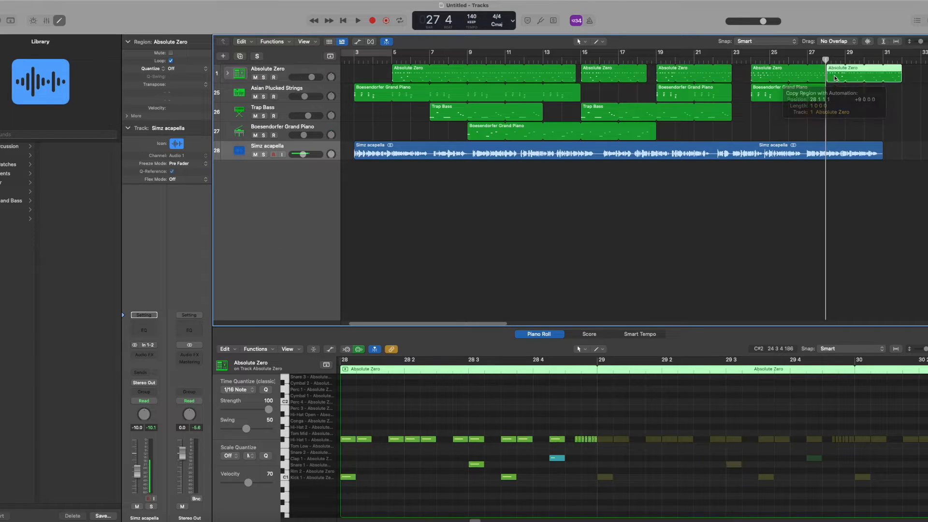
left_click(797, 115)
Copy the Boesendorfer Grand Piano track's region at bar 9 to bar 28 and play from bar 24.
left_click(751, 61)
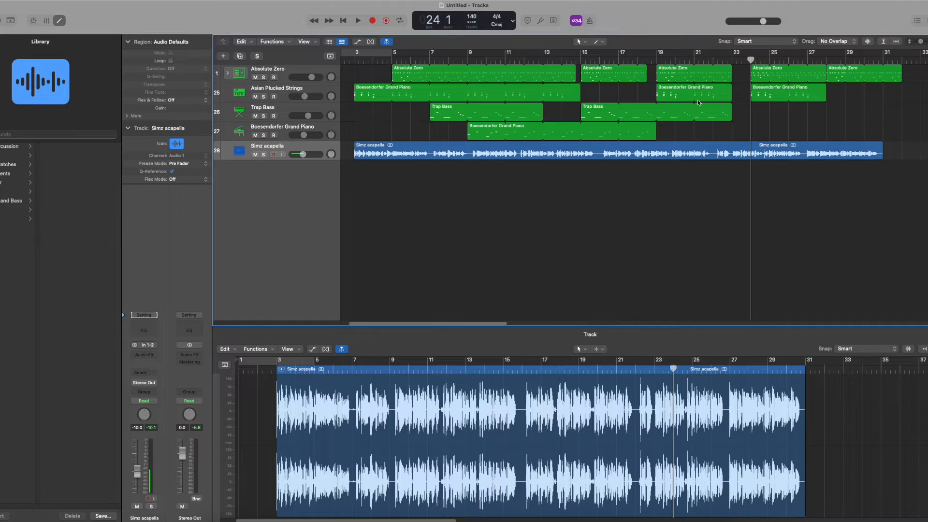
left_click(824, 88)
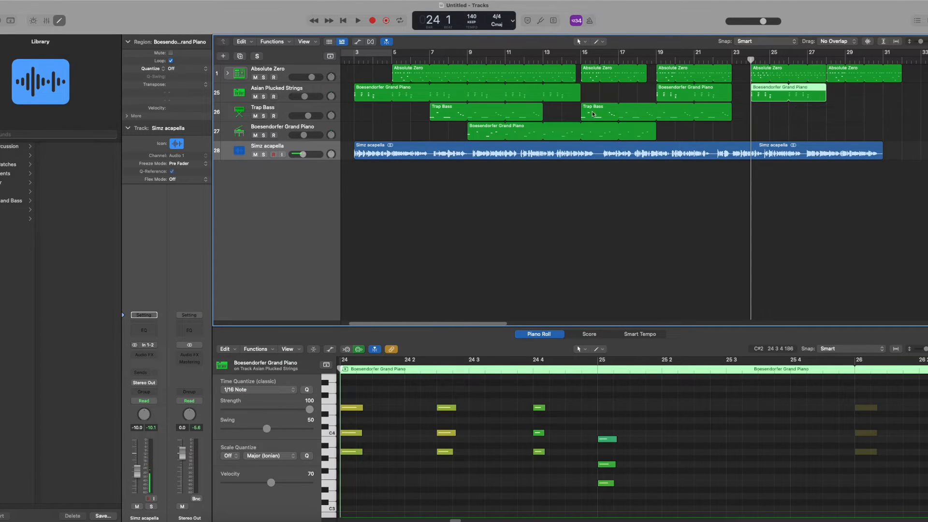
left_click_drag(483, 130, 842, 134)
left_click(797, 125)
key("space")
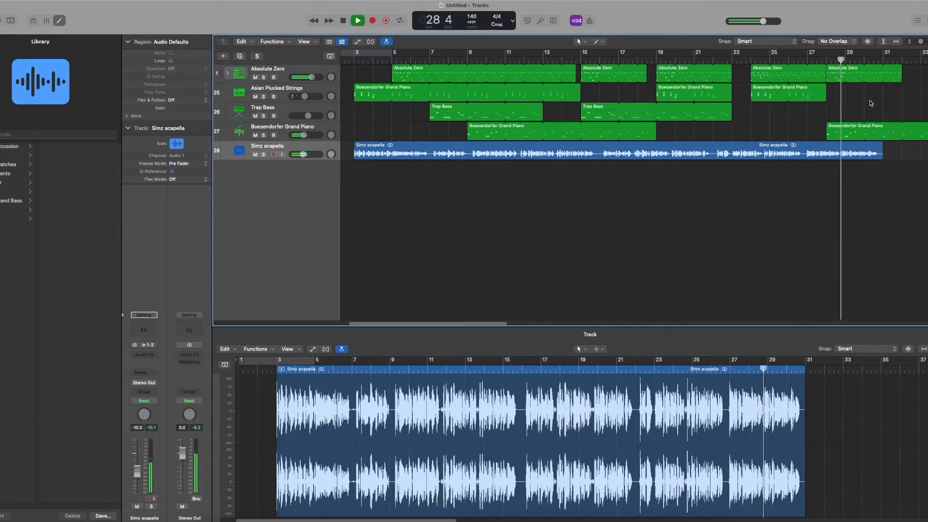
key("space")
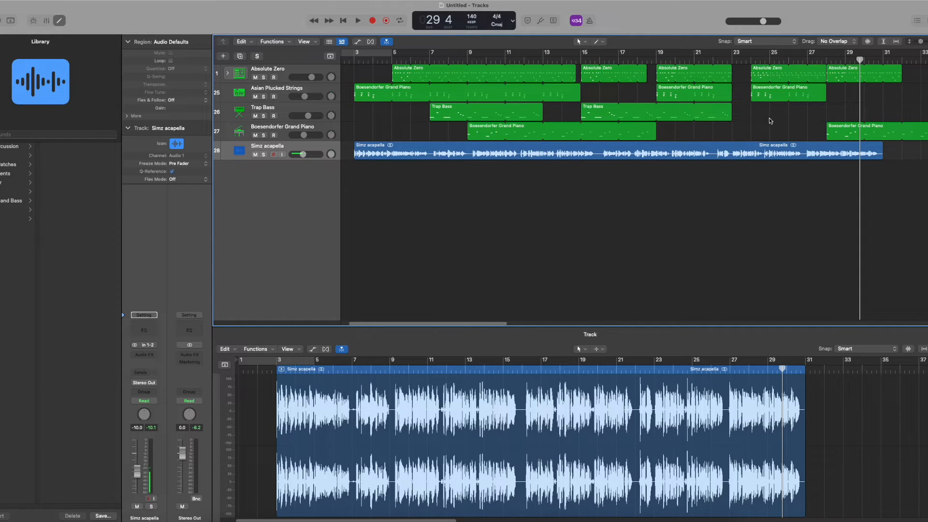
Copy the Trap Bass region at bar 15 to bar 28, and move the Asian Plucked Strings region from bar 24 to bar 28.
left_click_drag(597, 108, 841, 109)
left_click(796, 145)
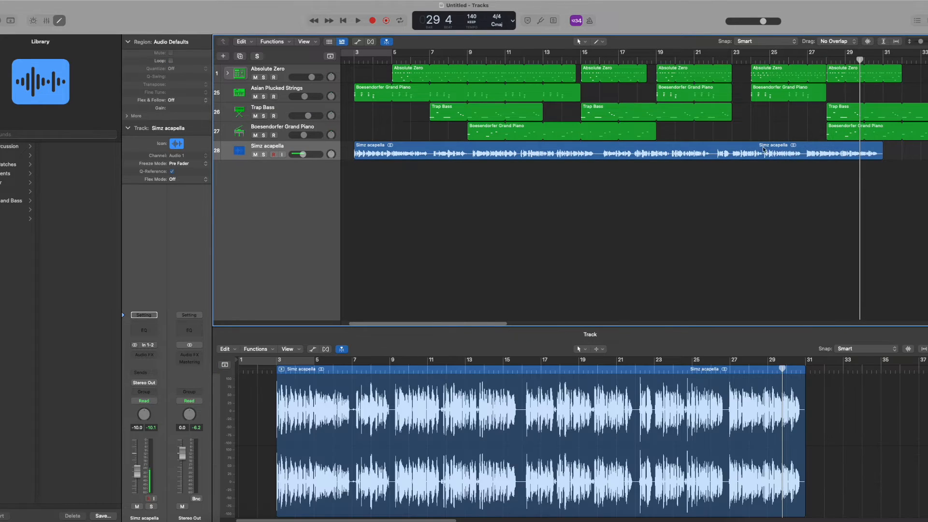
left_click(771, 96)
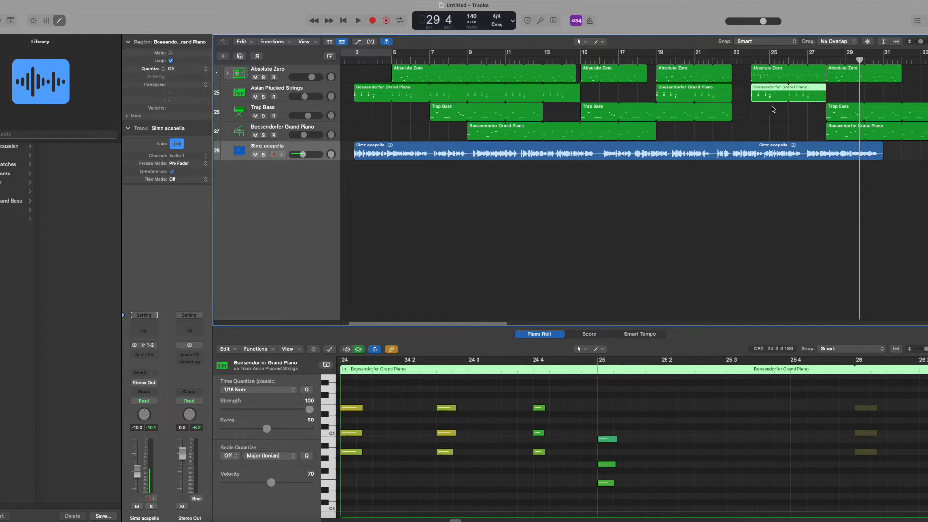
left_click_drag(777, 97, 854, 97)
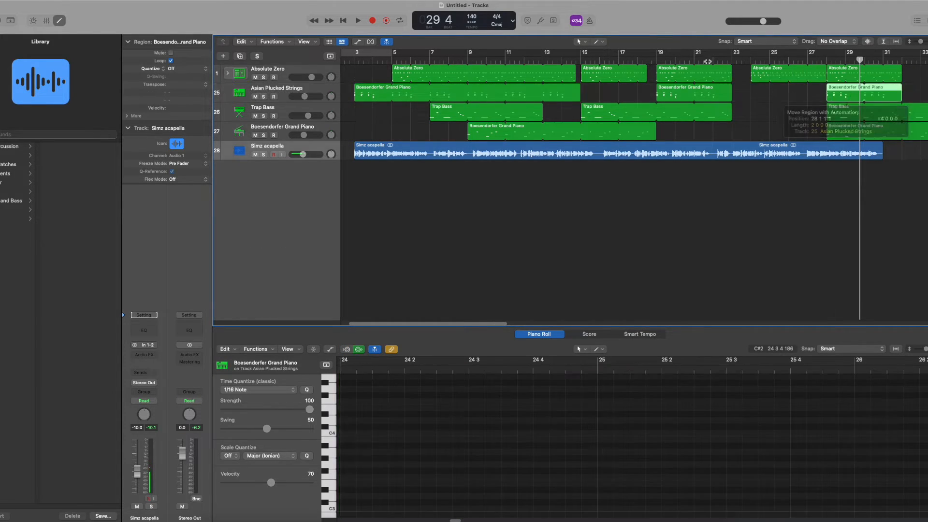
Record a chord part on the Asian Plucked Strings track from bar 24 to bar 26.
left_click(759, 101)
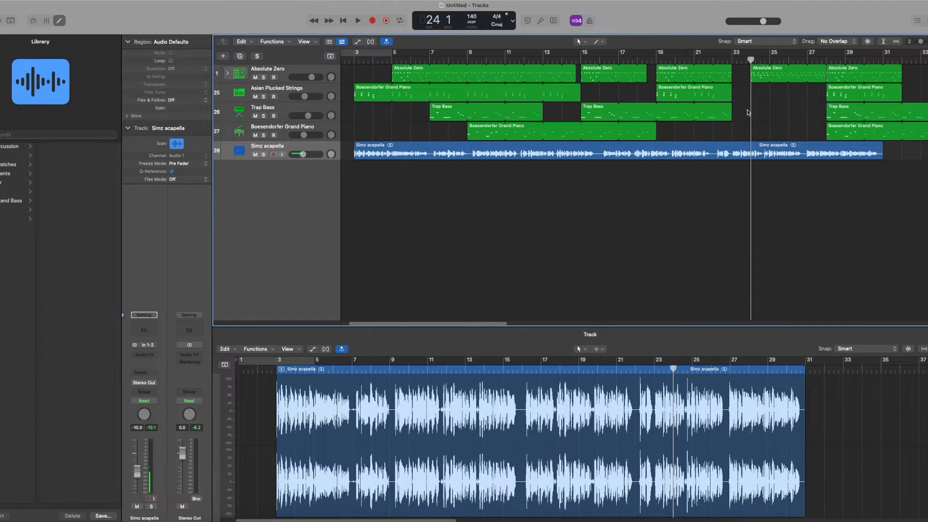
left_click(269, 90)
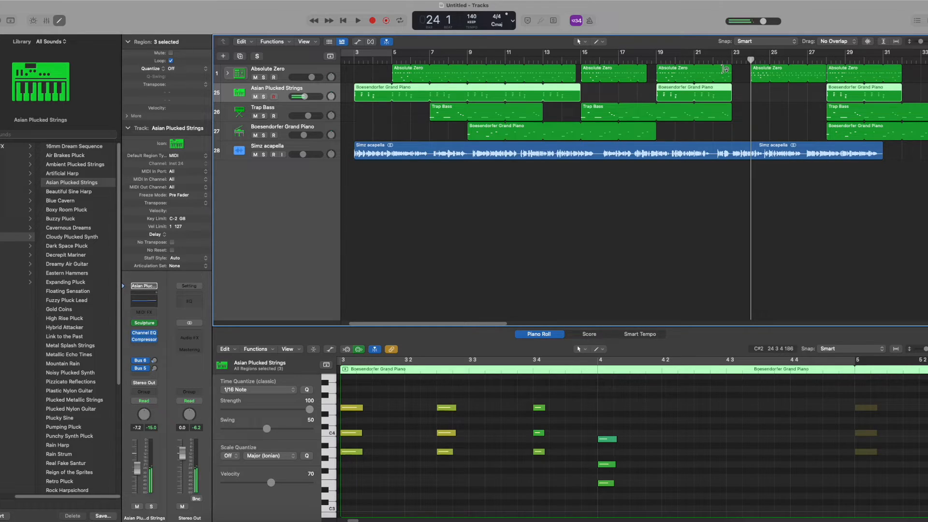
left_click(739, 81)
left_click(730, 57)
left_click(359, 22)
left_click(373, 21)
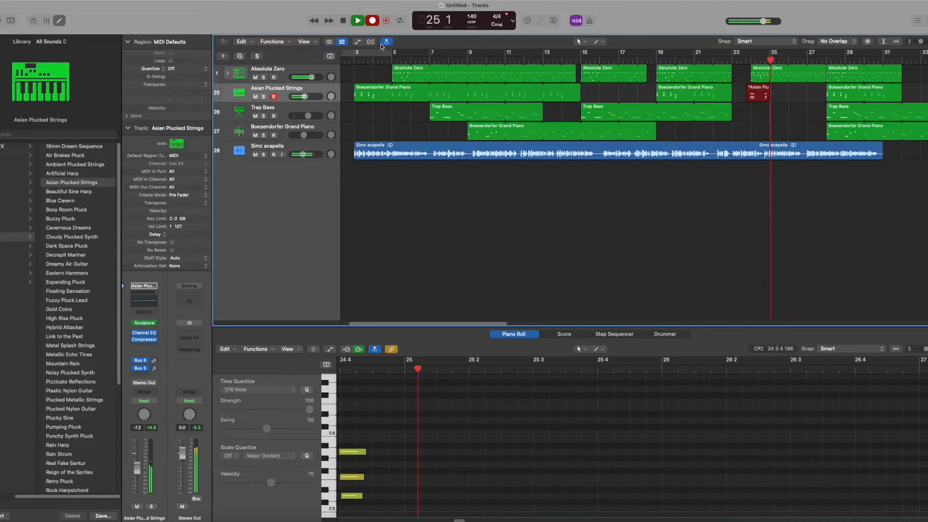
key("space")
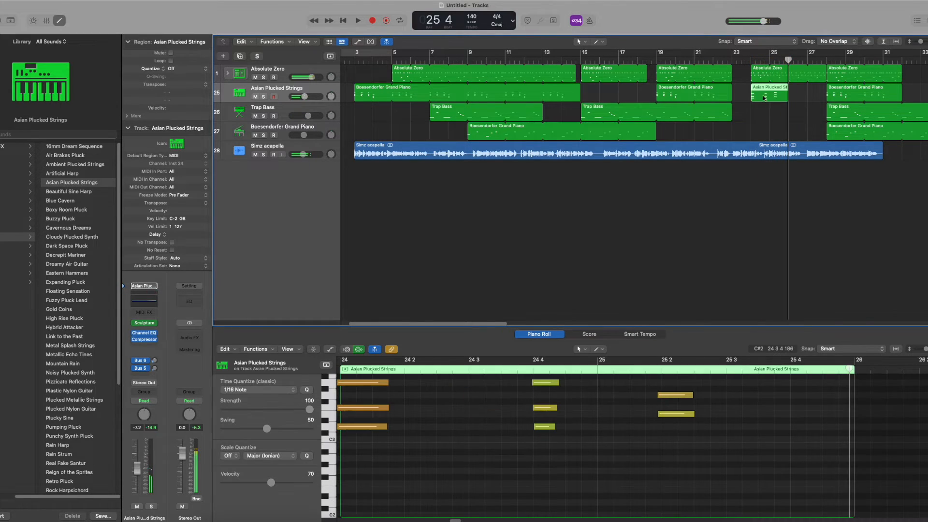
Quantize the recorded Asian Plucked Strings notes to 1/16 and loop the region from bar 24 to bar 28.
scroll(357, 409, "up", 1)
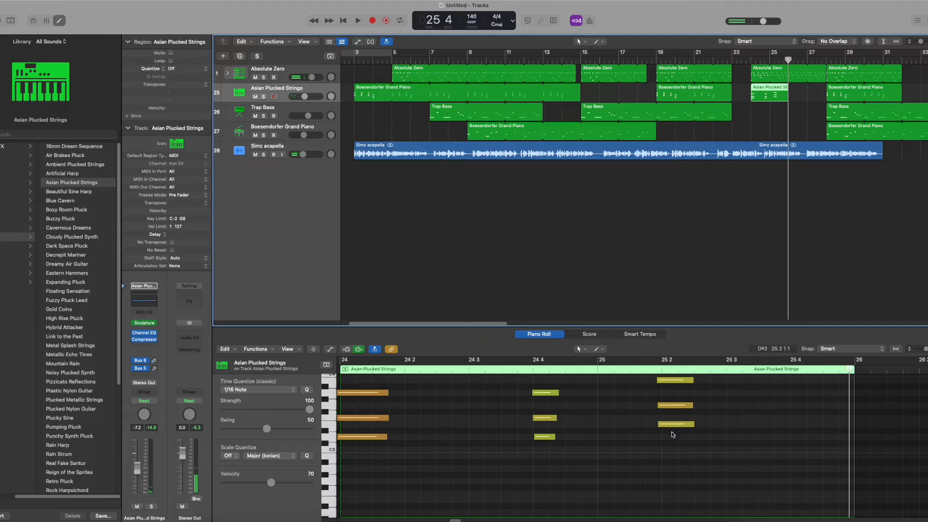
scroll(648, 473, "up", 1)
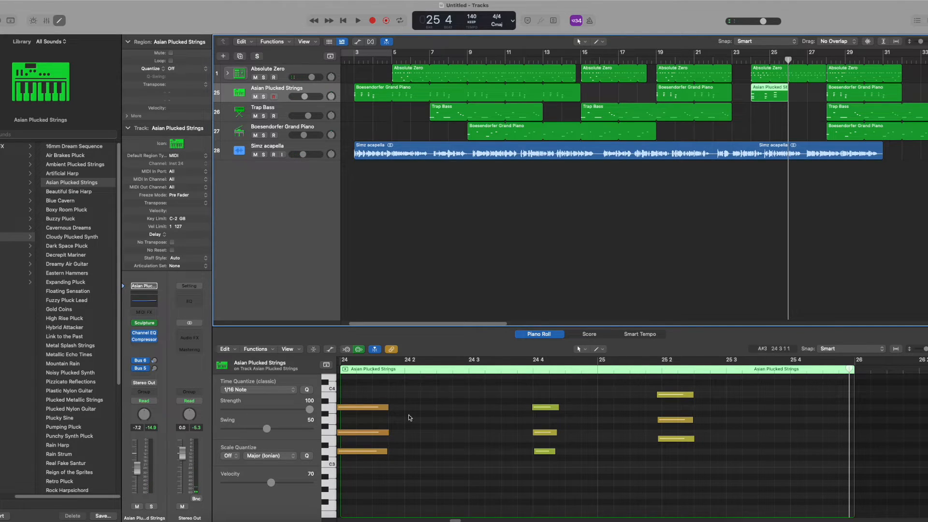
left_click_drag(726, 493, 311, 386)
left_click(306, 390)
left_click_drag(790, 86, 826, 88)
Play from bar 24 and lower the Asian Plucked Strings track volume to -8.0.
left_click(751, 59)
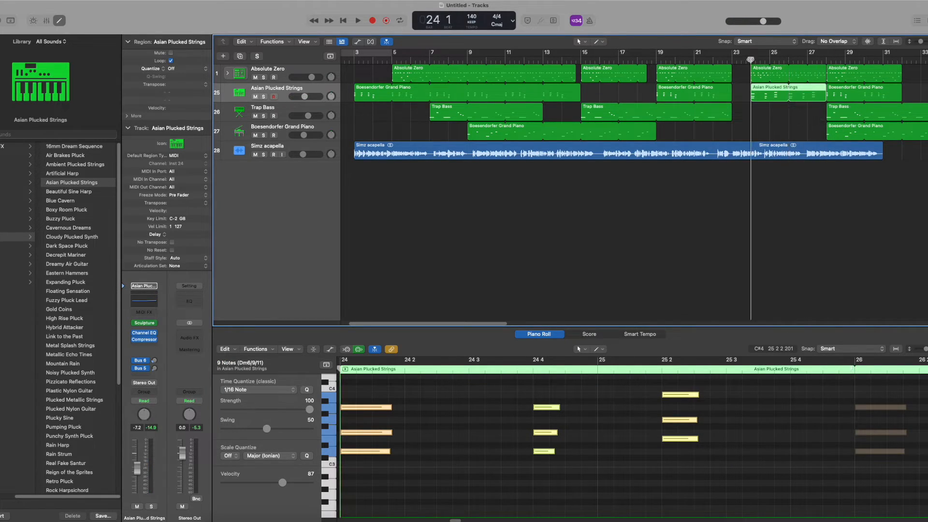
left_click(767, 111)
key("space")
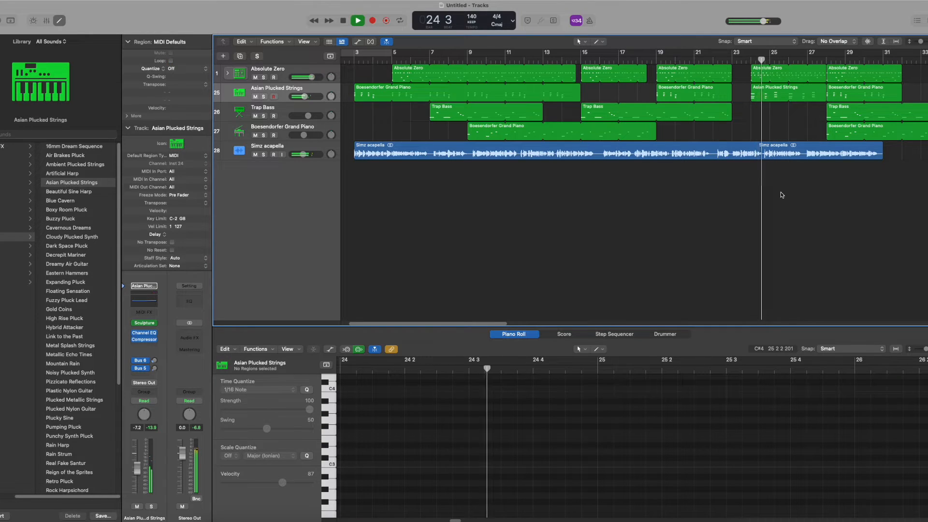
left_click_drag(305, 97, 303, 99)
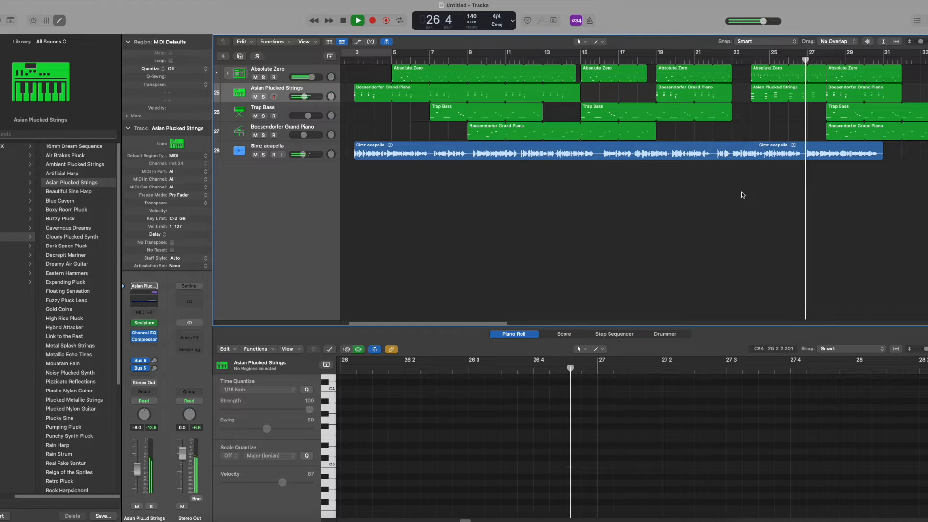
key("space")
Record a bass line on the Trap Bass track from bar 24 to bar 26.
left_click(267, 114)
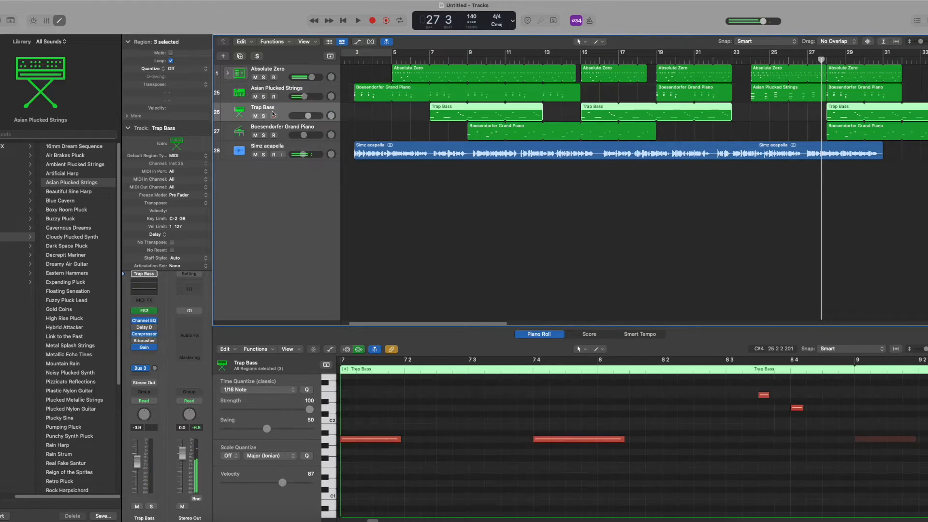
left_click(751, 60)
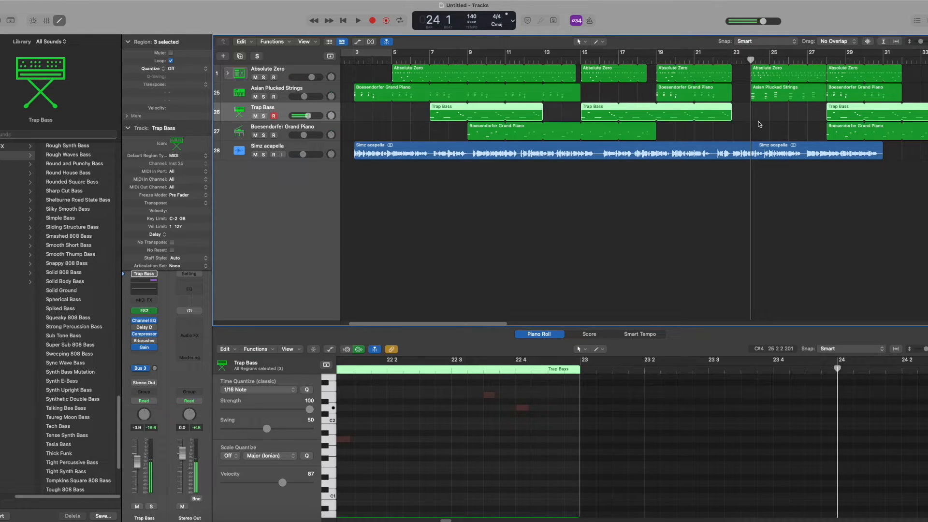
key("r")
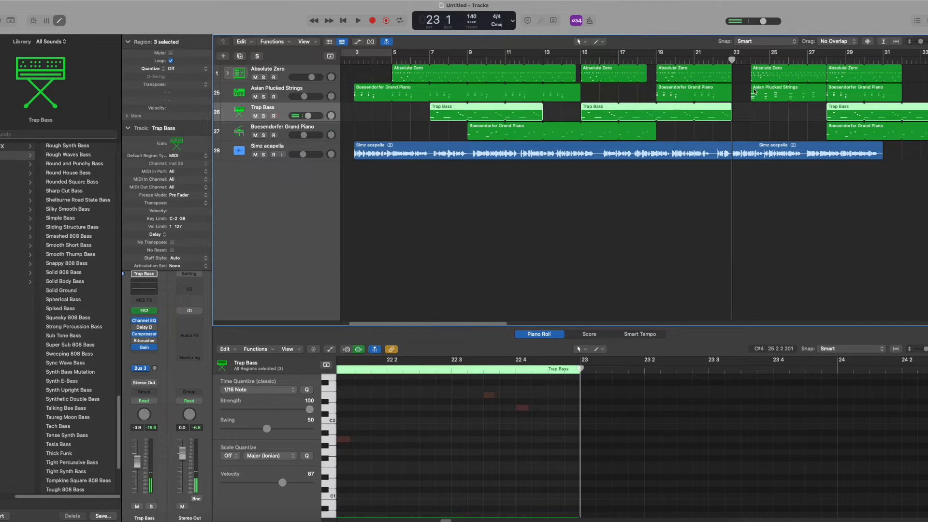
left_click(359, 22)
left_click(374, 23)
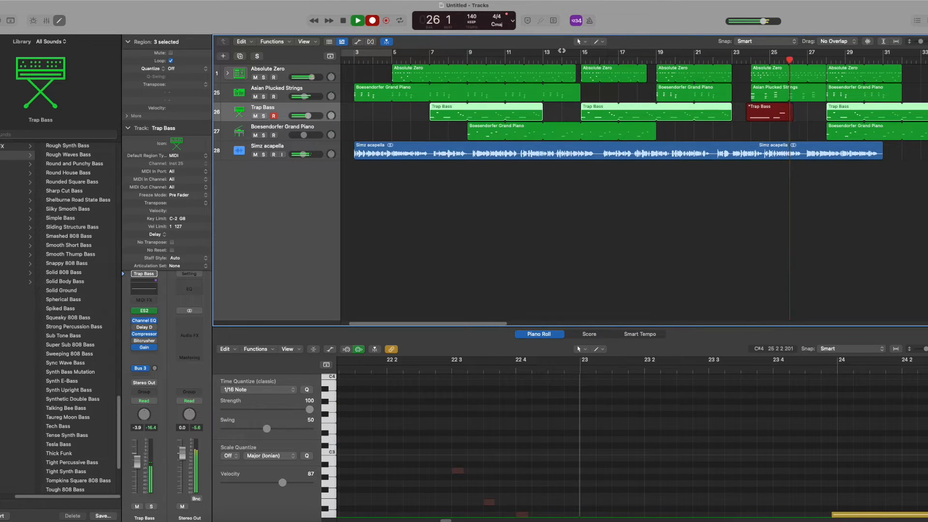
key("space")
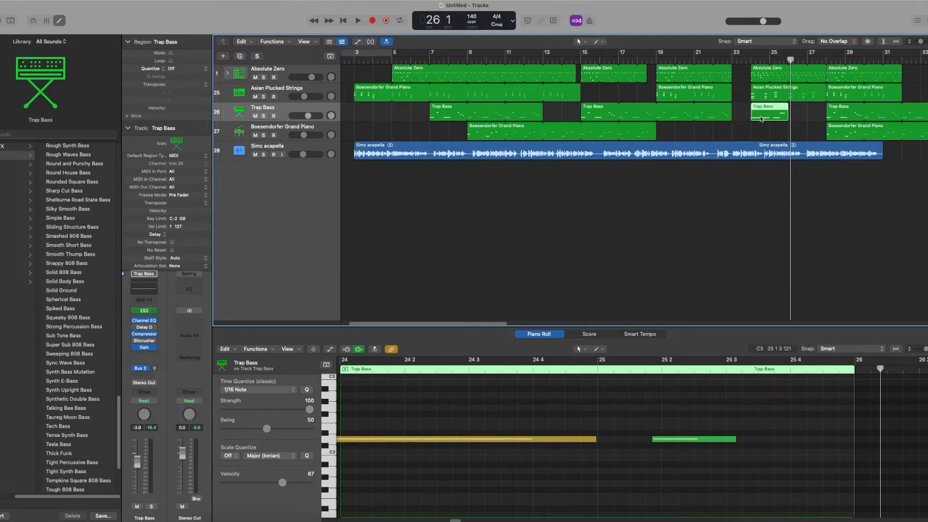
Quantize the recorded Trap Bass notes to 1/16 and move the highest note earlier to start at bar 25 beat 3.
left_click(622, 421)
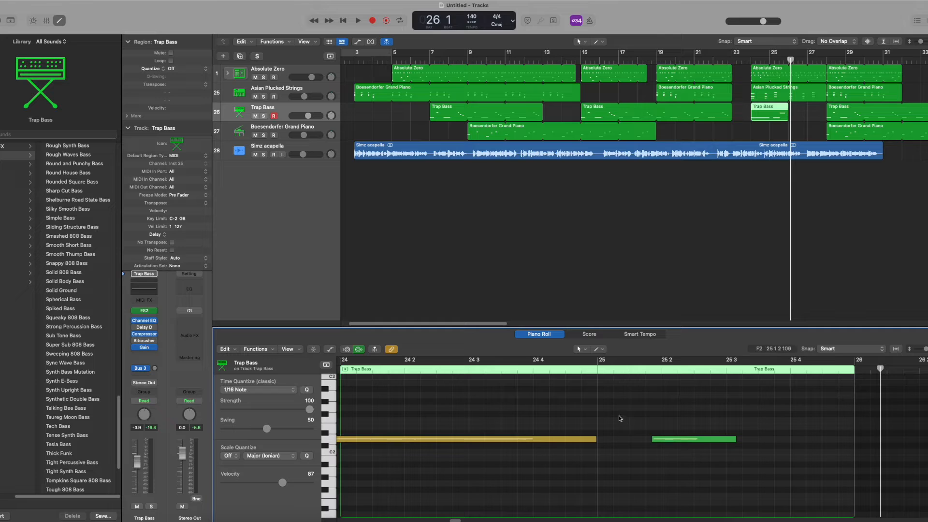
scroll(496, 460, "up", 1)
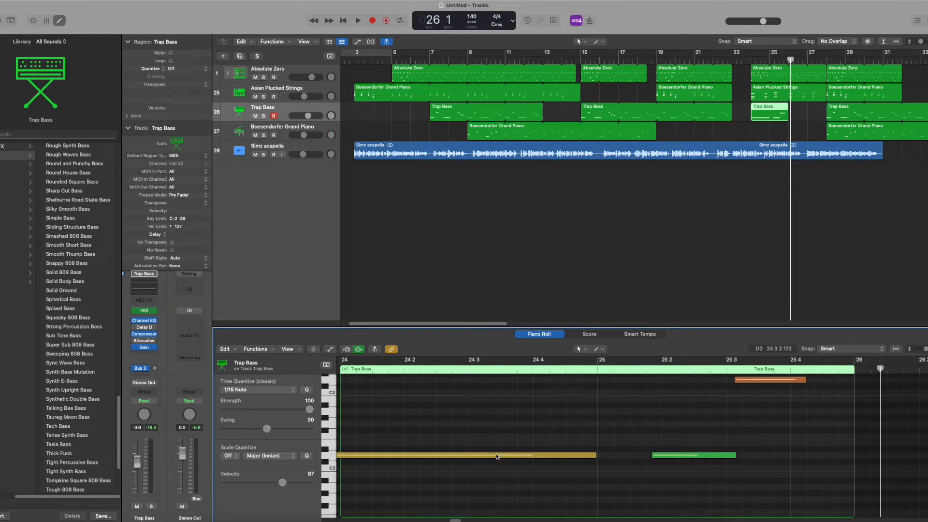
scroll(454, 489, "up", 3)
key("super+a")
left_click(307, 389)
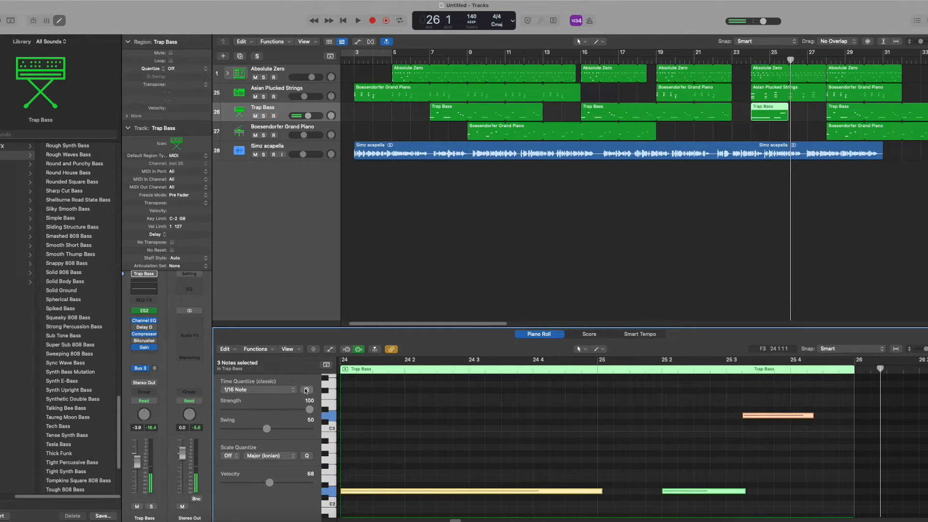
left_click(483, 428)
left_click_drag(793, 416, 777, 415)
Play from just before bar 24 and loop the new Trap Bass region to bar 28.
key("space")
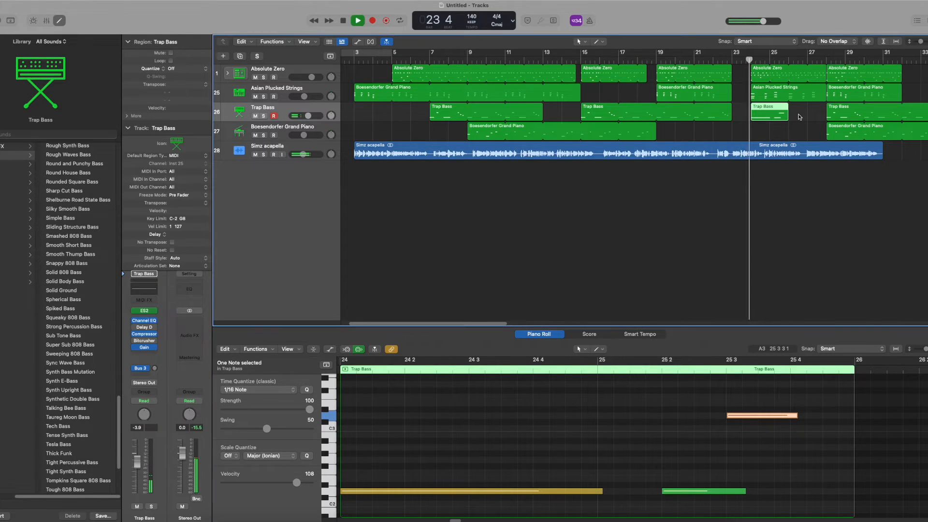
left_click_drag(788, 105, 828, 106)
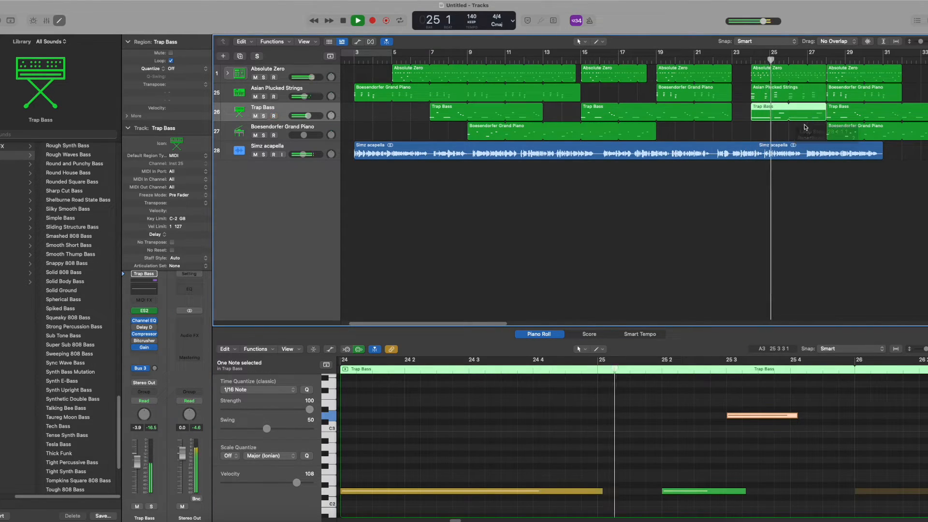
left_click(806, 128)
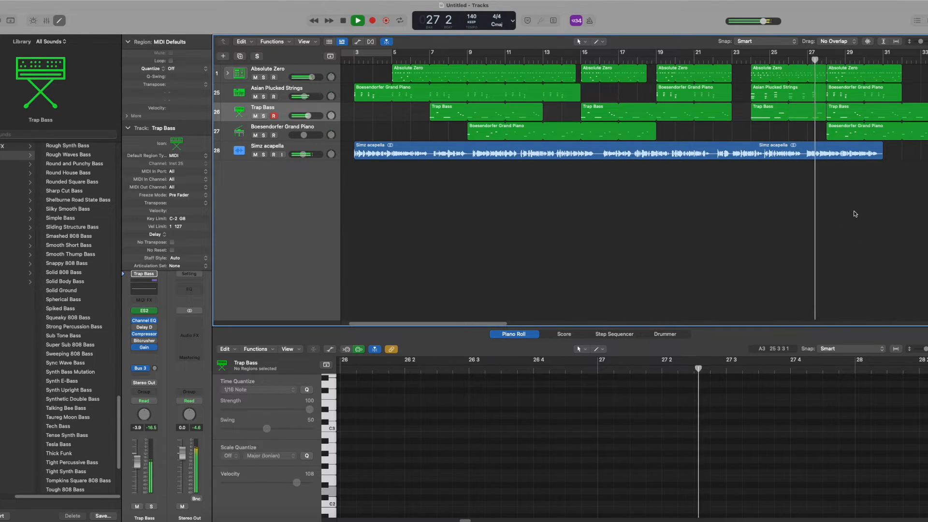
key("space")
Record a melody on the Boesendorfer Grand Piano track from bar 24 to bar 26, starting playback at bar 23.
left_click(747, 54)
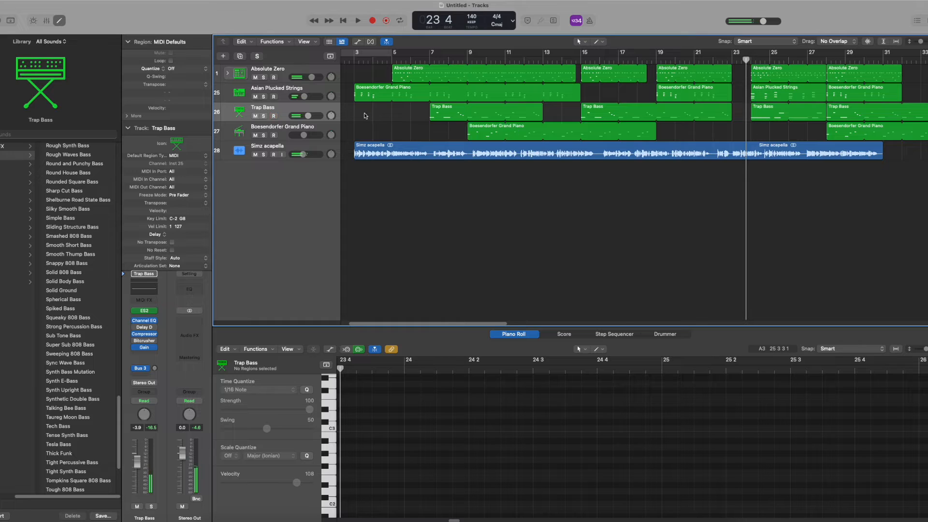
left_click(299, 126)
left_click(273, 135)
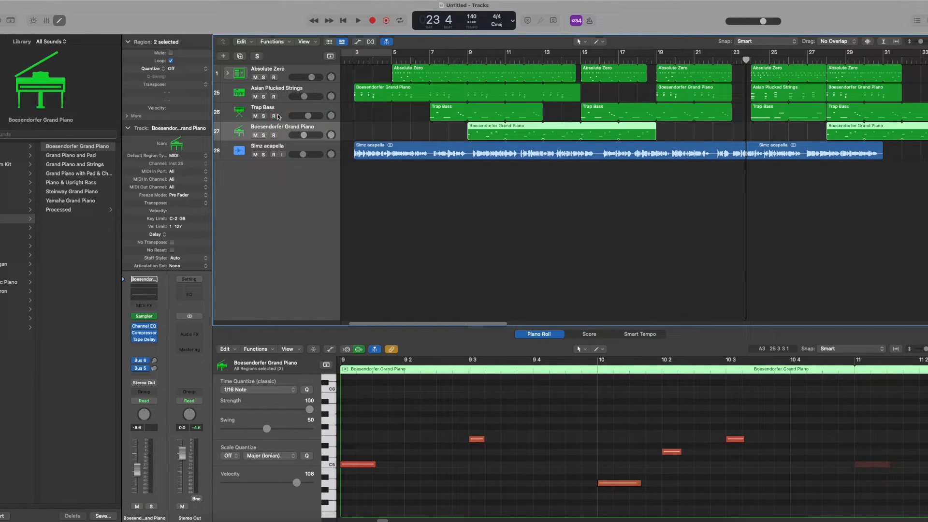
left_click(278, 116)
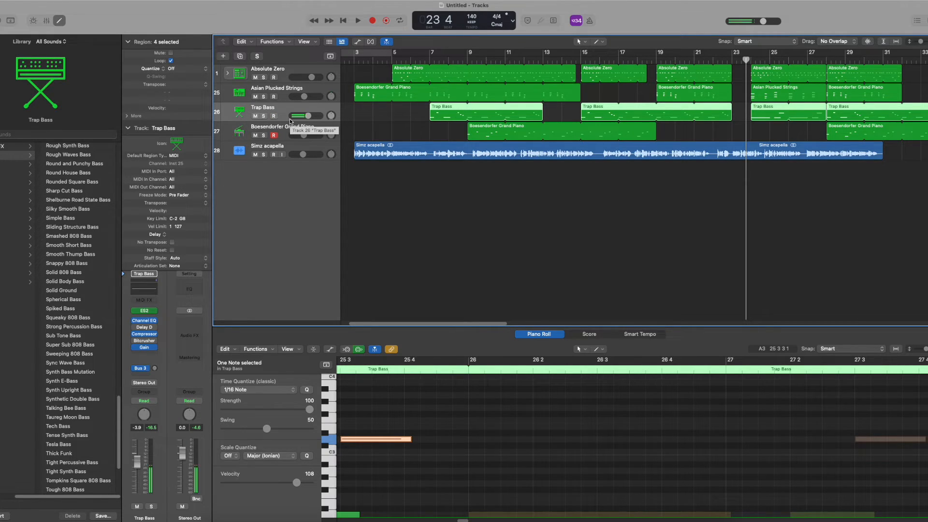
left_click(284, 129)
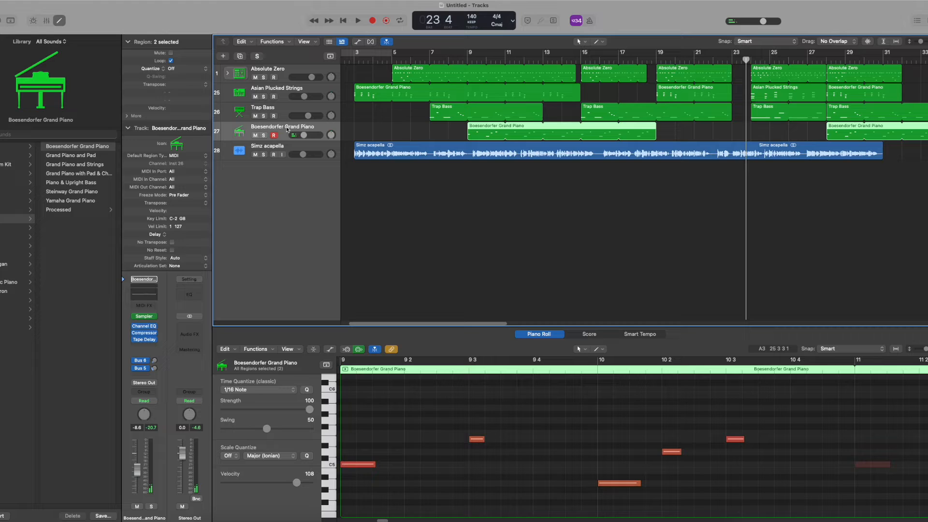
key("comma")
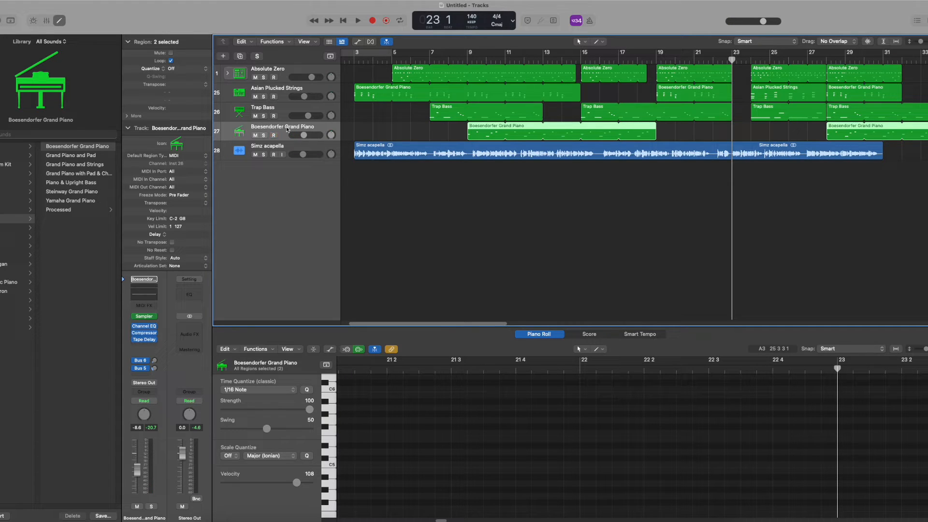
key("r")
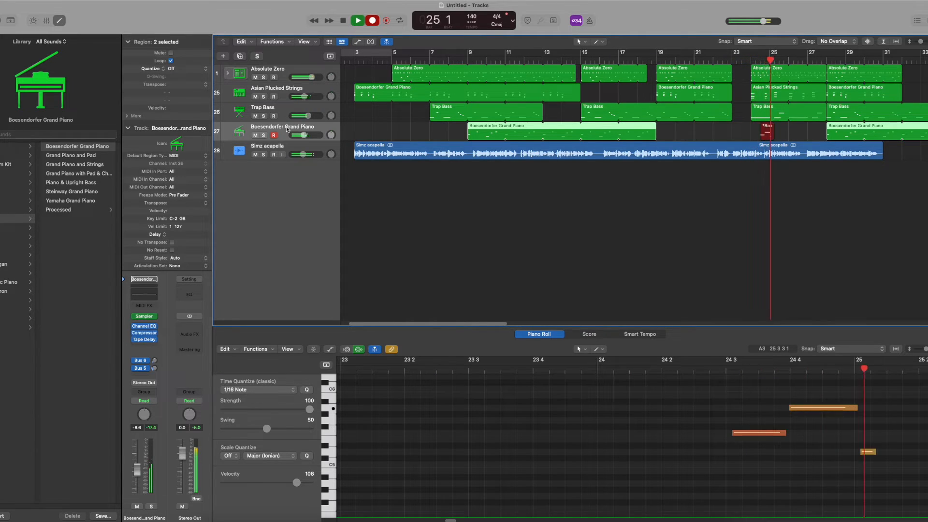
key("space")
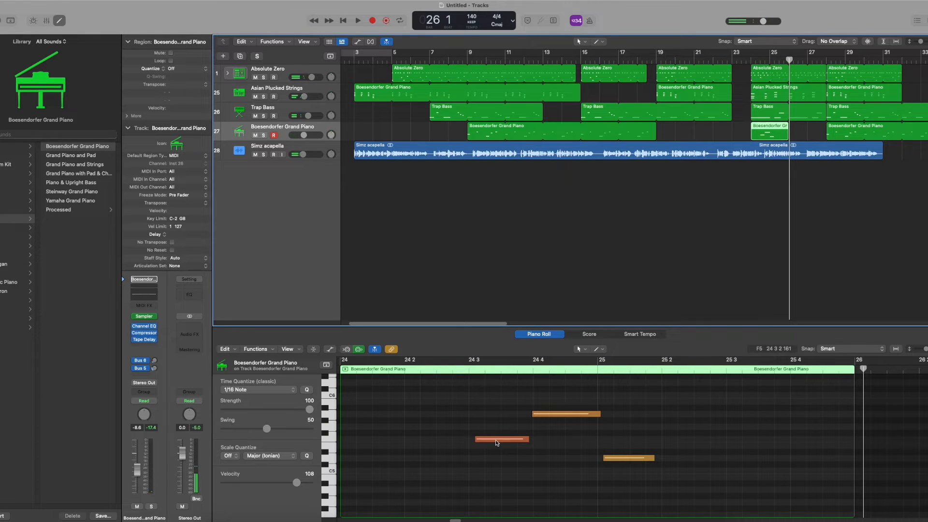
Quantize the recorded piano notes to 1/16 and loop the new piano region to bar 28.
left_click_drag(663, 482, 440, 422)
left_click(307, 390)
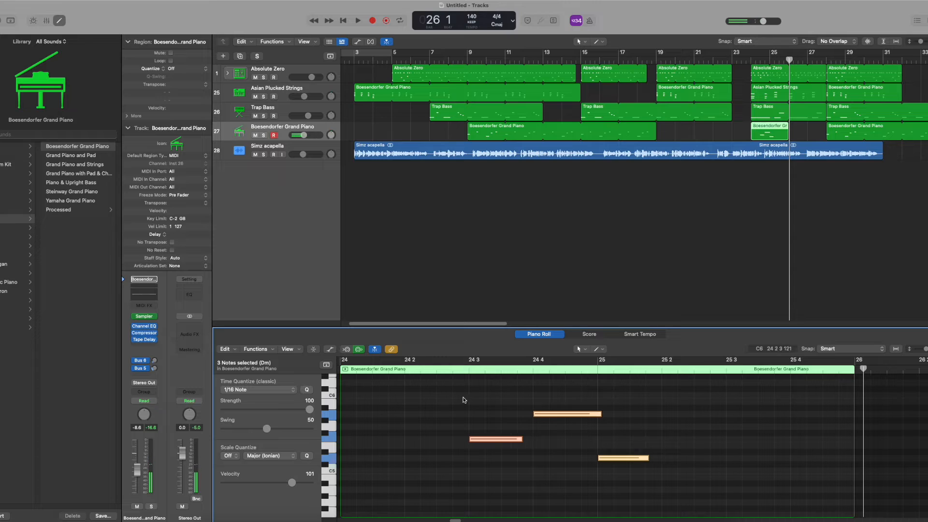
left_click(459, 401)
left_click_drag(789, 127, 826, 128)
left_click(804, 205)
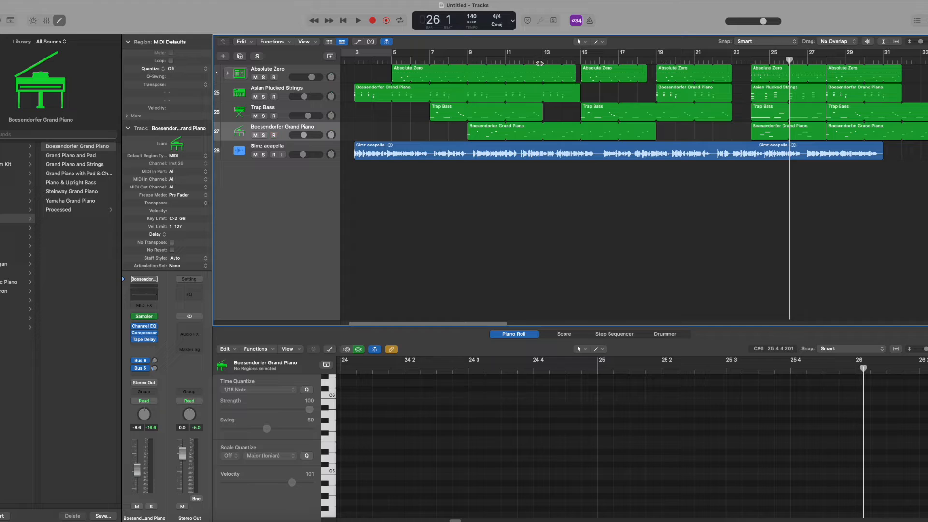
Play the arrangement from just before bar 3 and trim the first Absolute Zero region to end at bar 14 beat 3.
left_click(346, 21)
left_click(377, 60)
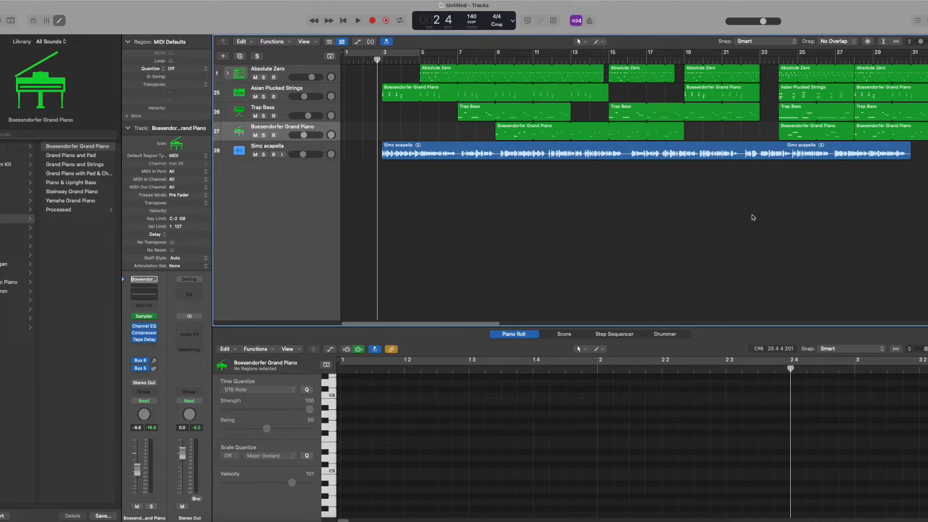
key("space")
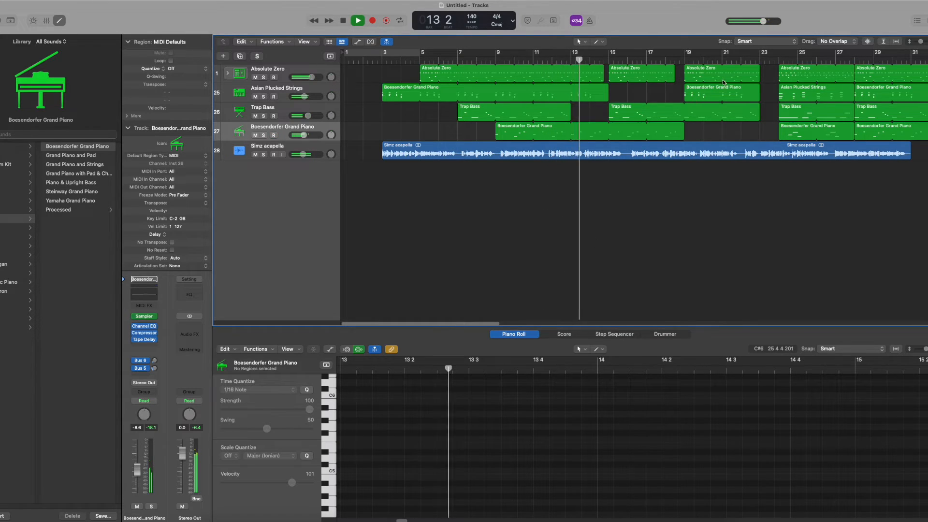
left_click_drag(602, 69, 598, 68)
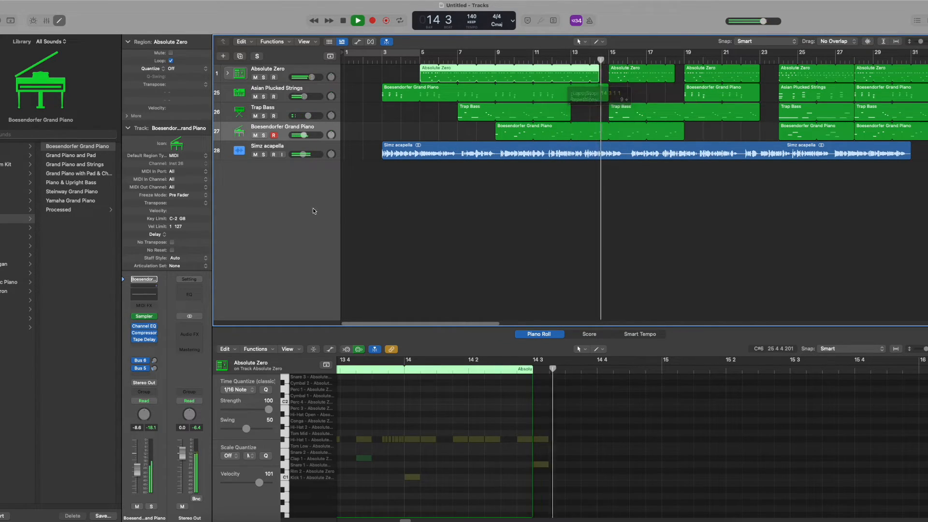
Adjust the Simz acapella track's volume slightly and play the arrangement through past the end of the vocal at bar 31.
left_click_drag(303, 154, 304, 154)
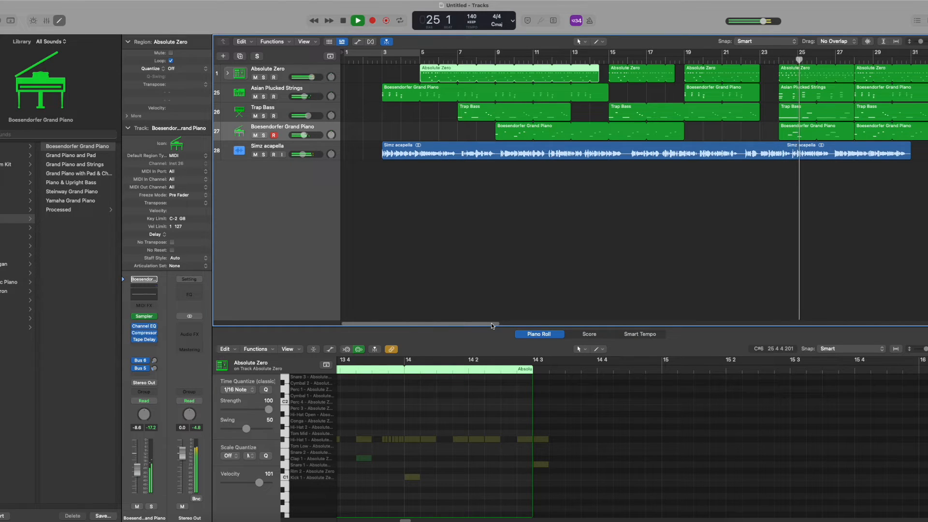
left_click_drag(491, 323, 536, 322)
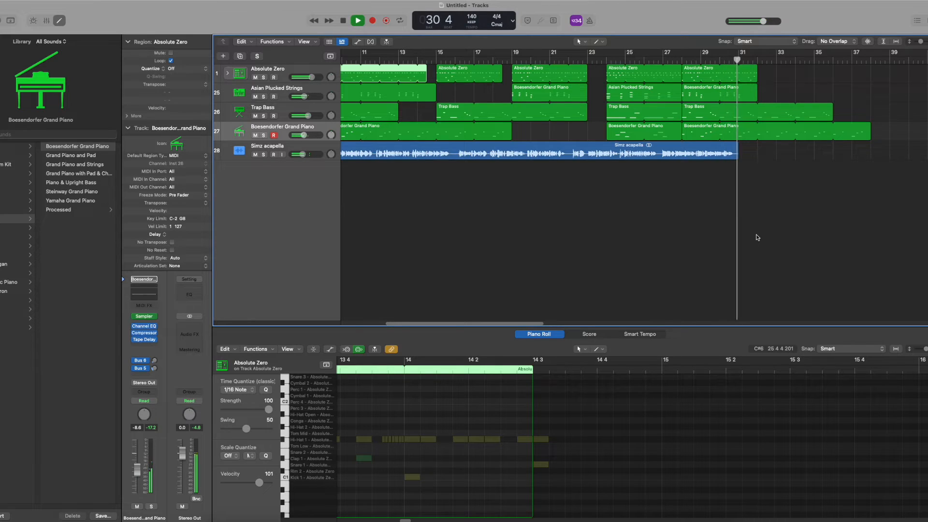
key("space")
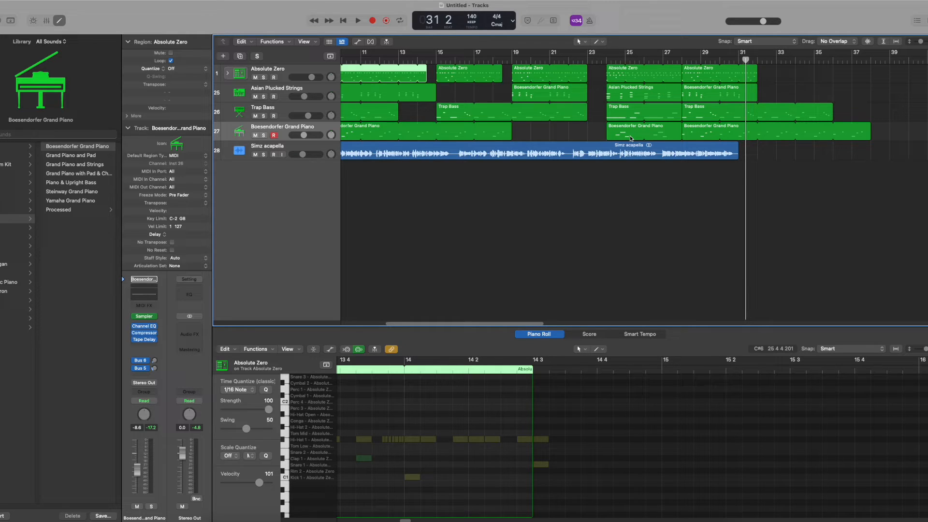
Move the playhead to bar 24, clear the region selection and show the piano track's Smart Controls.
left_click(606, 60)
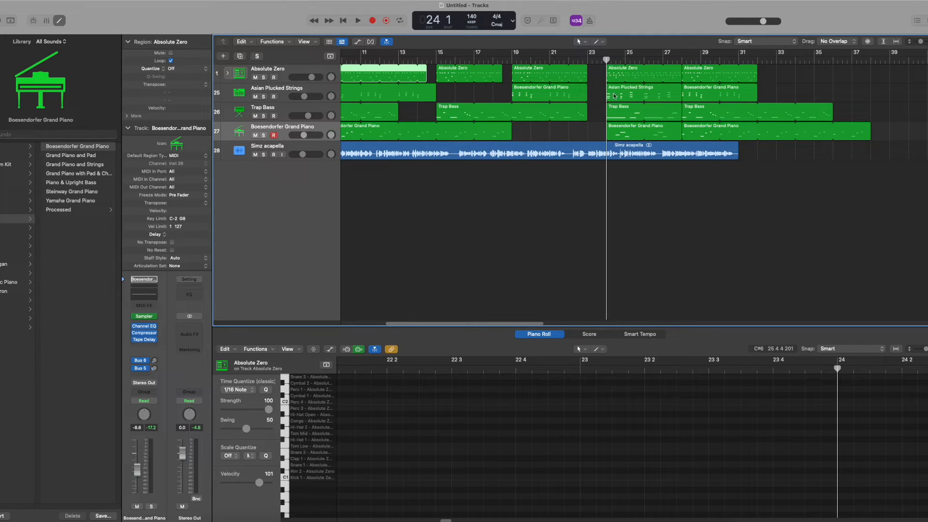
left_click_drag(513, 327, 469, 326)
left_click(496, 168)
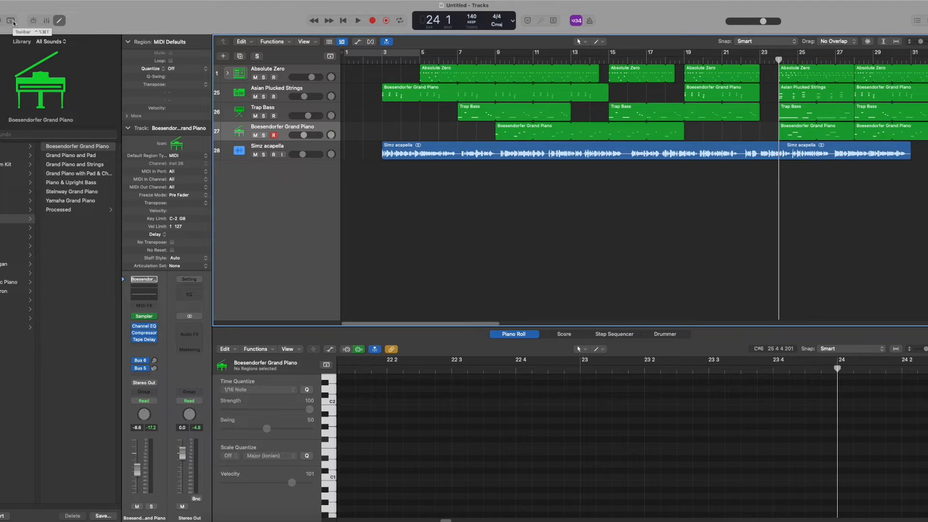
left_click(33, 21)
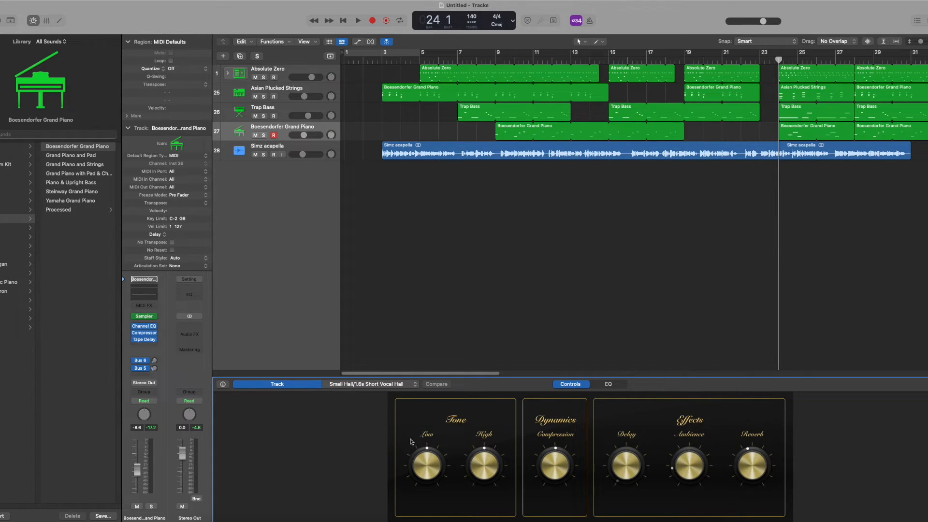
Solo the Boesendorfer Grand Piano track, set the cycle range to bars 9 to 13 and audition the loop.
left_click(253, 129)
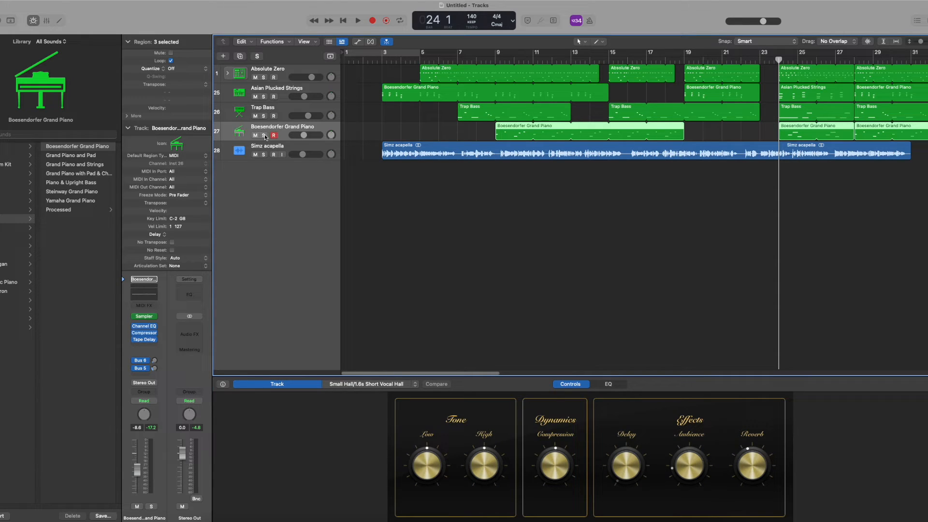
left_click(264, 136)
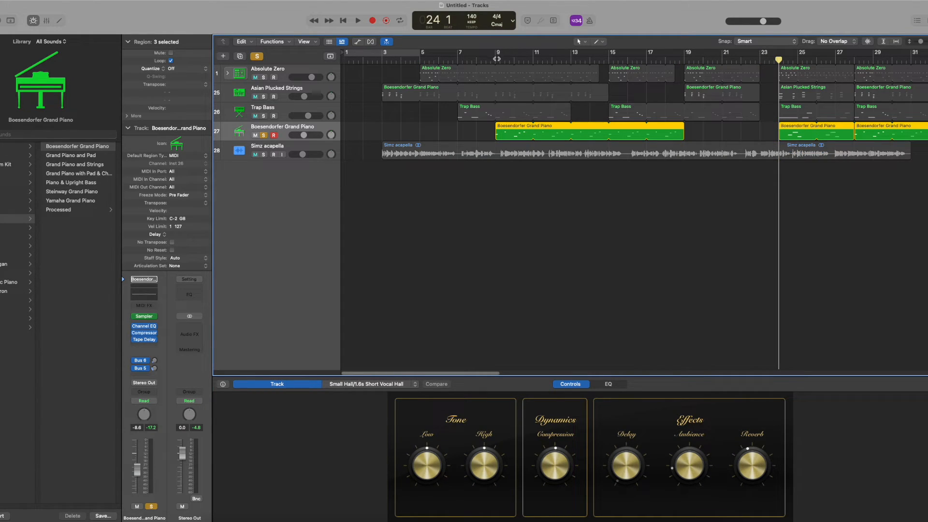
left_click_drag(496, 58, 571, 54)
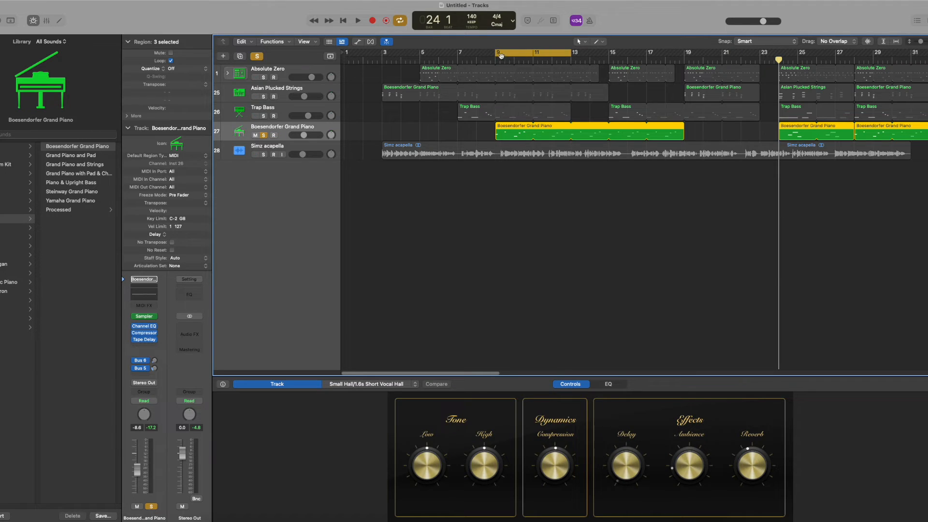
key("space")
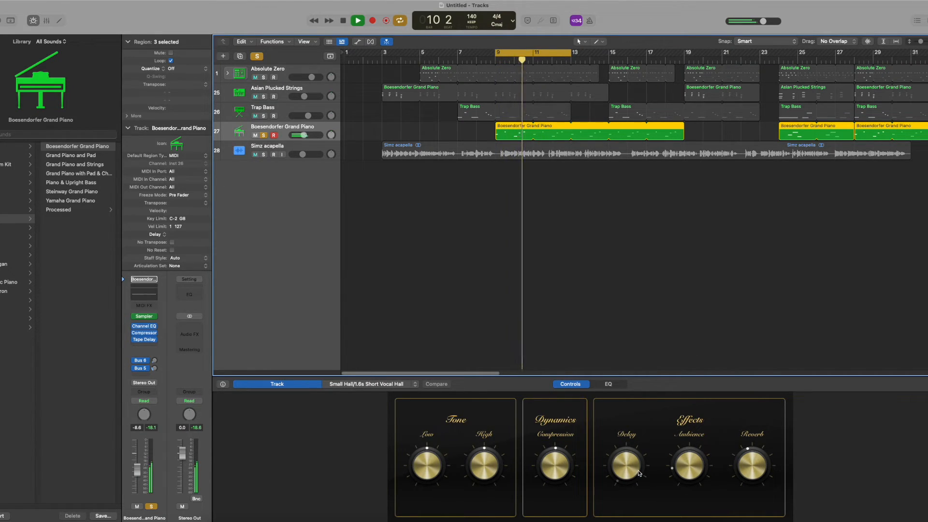
key("space")
Try raising the piano's Delay to about 30% and its Reverb to about -4.8 dB while auditioning the loop.
left_click_drag(620, 467, 628, 396)
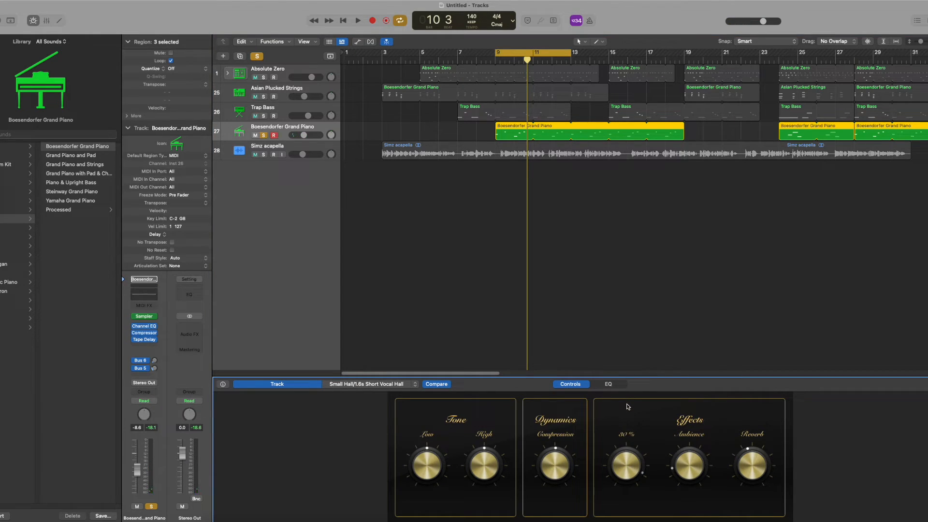
key("space")
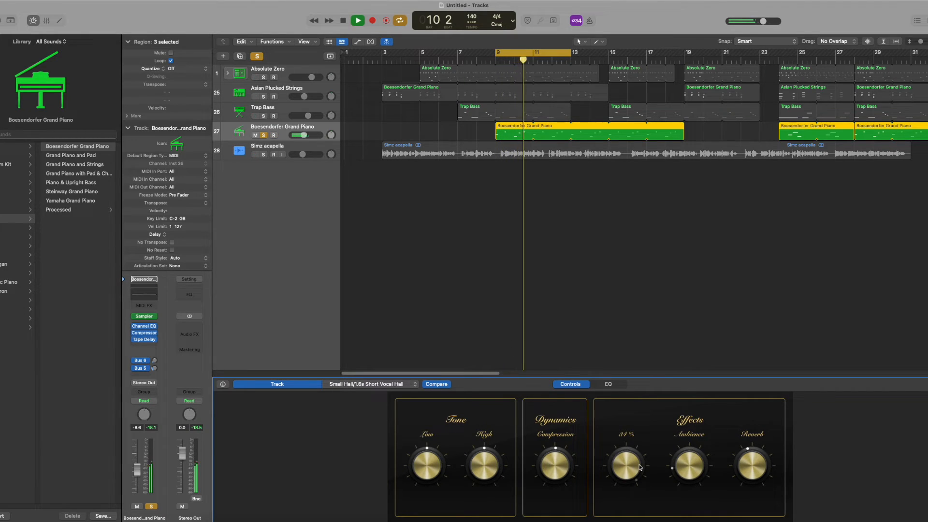
key("space")
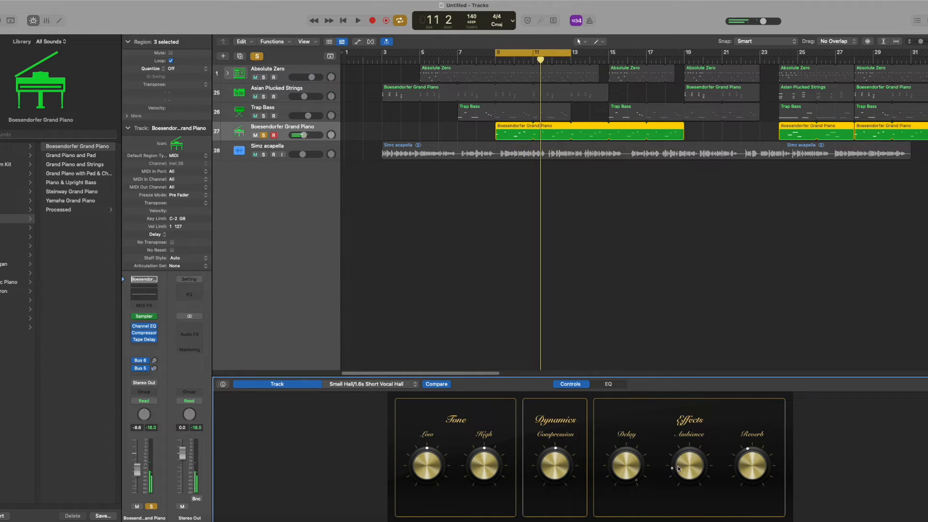
left_click_drag(753, 470, 752, 435)
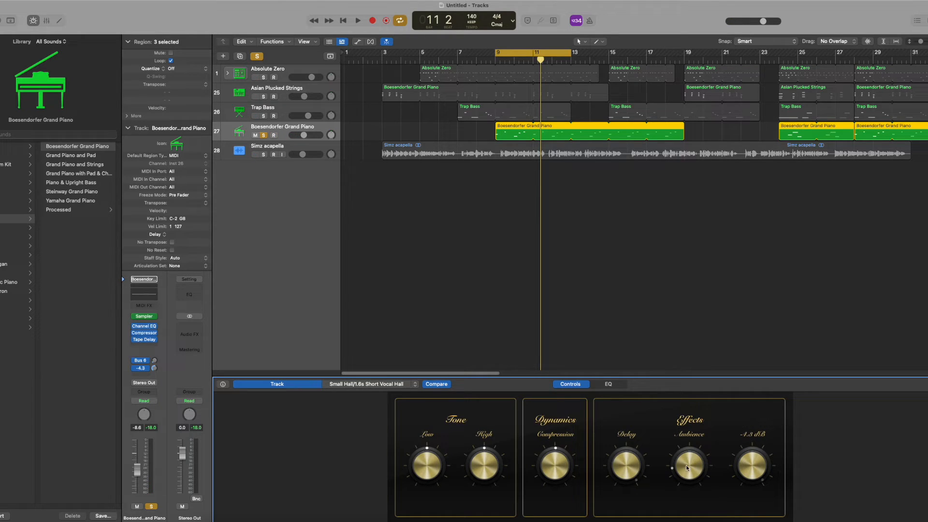
left_click(358, 21)
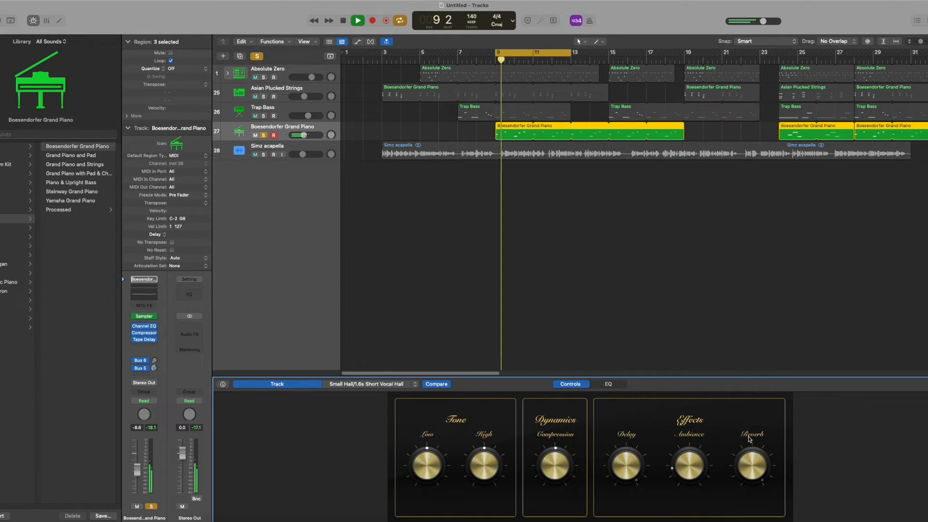
mouse_move(624, 463)
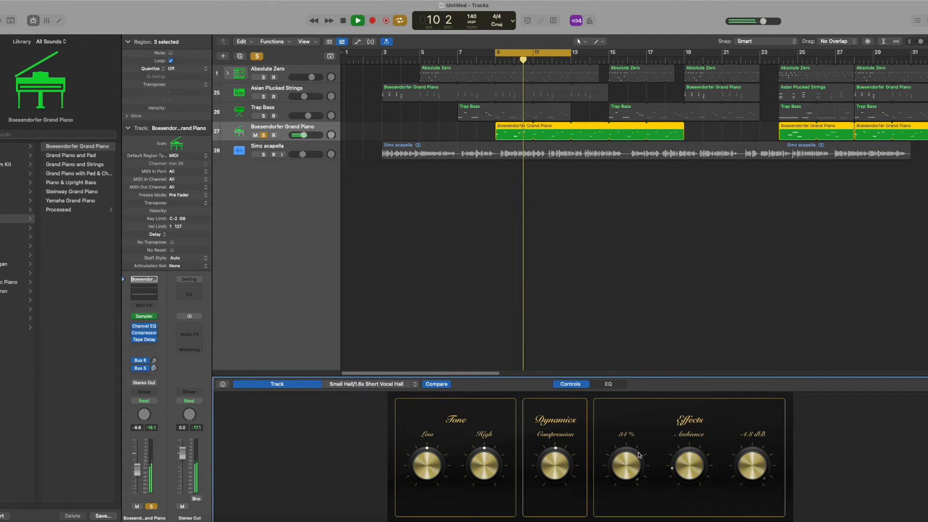
key("space")
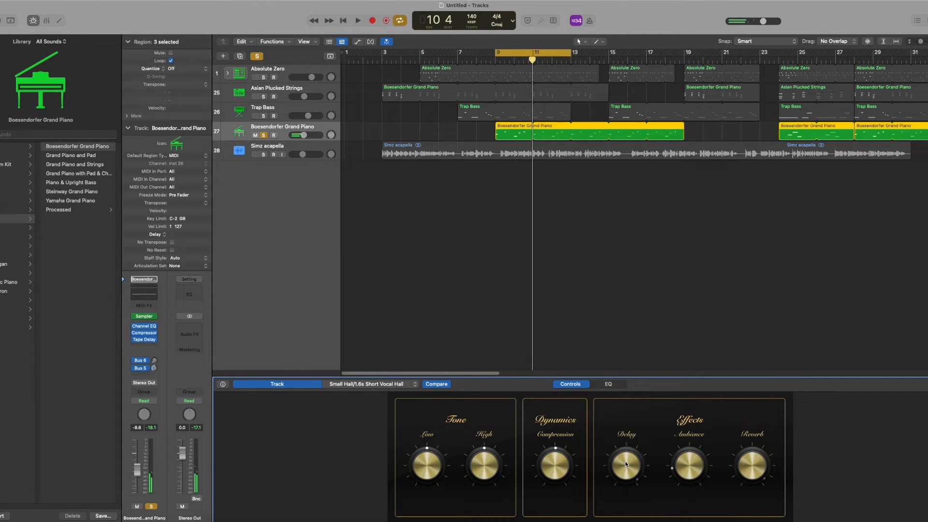
Turn the piano's Ambience fully down to -∞, lower its Delay and Reverb, and audition the loop.
left_click_drag(624, 467, 630, 472)
left_click_drag(782, 463, 779, 489)
key("space")
left_click_drag(694, 468, 704, 494)
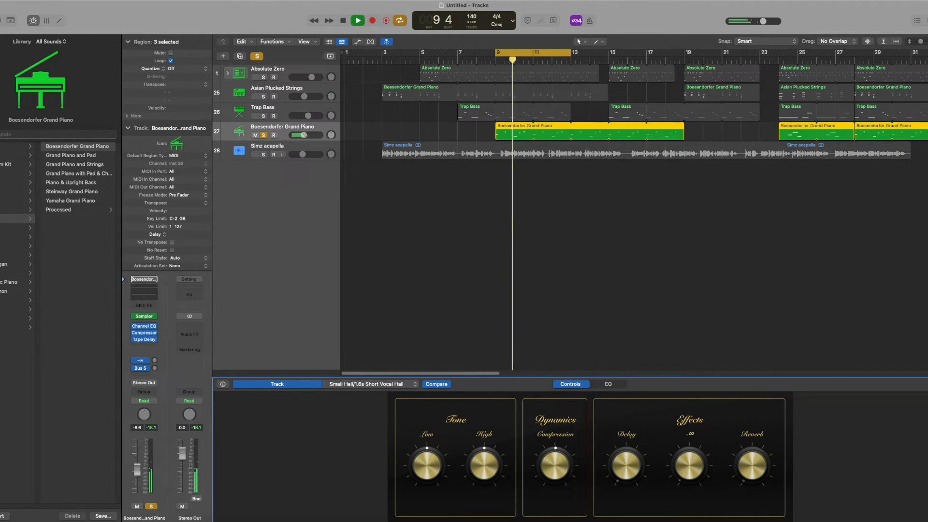
key("space")
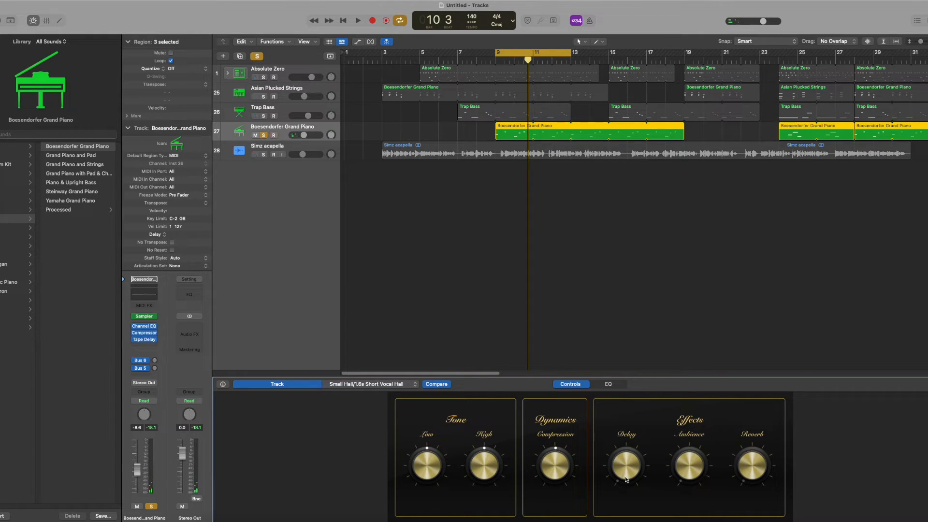
Set the piano's Delay to about the middle of its range and its Reverb to about -6.1 dB while auditioning.
left_click_drag(623, 468, 610, 437)
left_click_drag(767, 472, 759, 389)
left_click_drag(625, 463, 627, 454)
mouse_move(753, 477)
left_mouse_down()
mouse_move(741, 471)
mouse_move(751, 470)
left_mouse_up()
key("space")
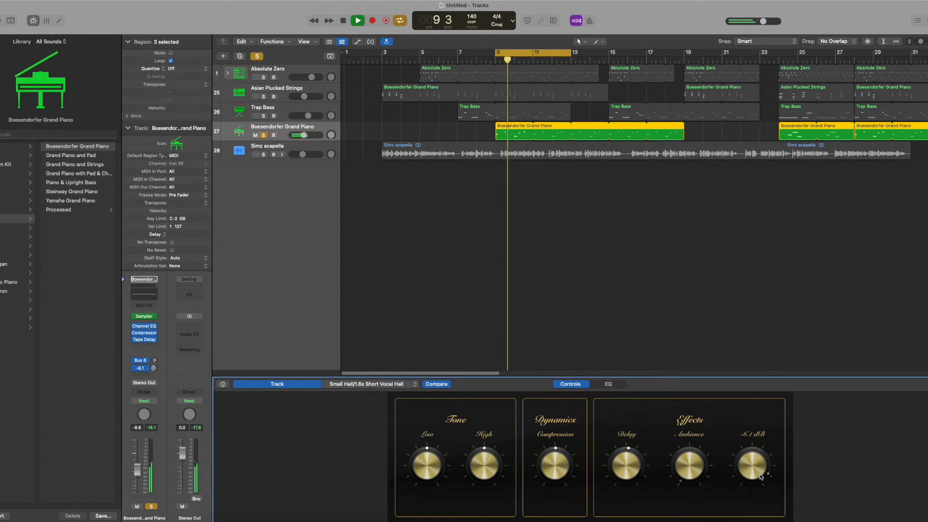
left_click_drag(620, 469, 619, 467)
key("space")
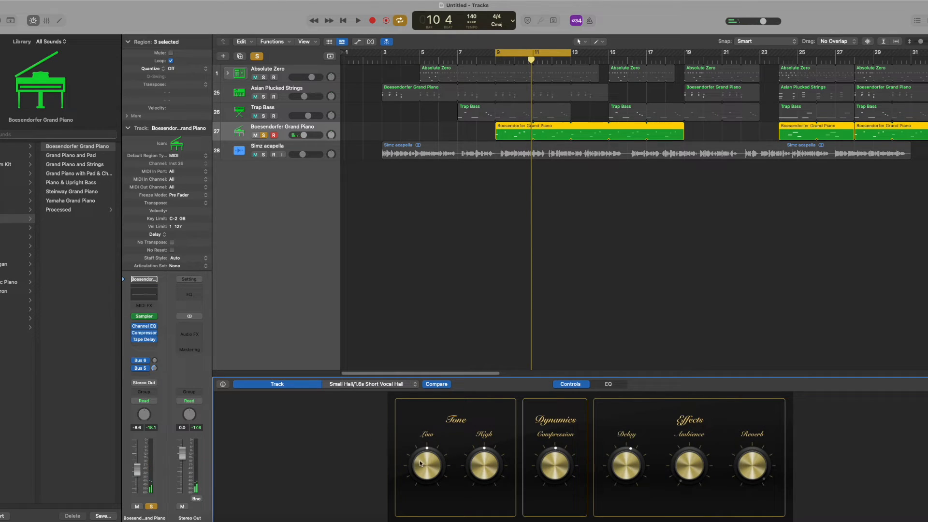
Audition opposite tone balances on the piano: High boosted with Low cut, and Low boosted with High cut to about -3 dB.
left_click_drag(486, 468, 488, 453)
left_click_drag(423, 459, 420, 470)
key("space")
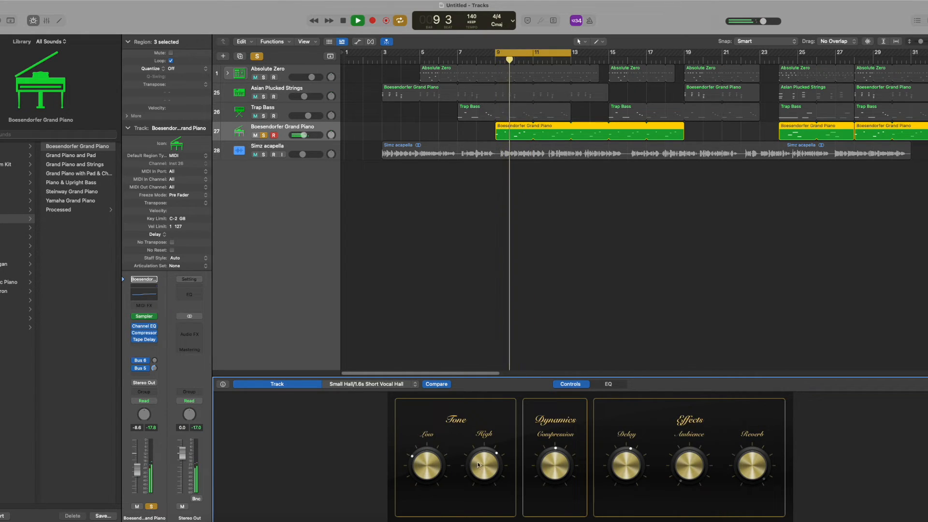
left_click_drag(425, 457, 425, 442)
left_click_drag(484, 464, 465, 487)
left_click_drag(419, 464, 419, 461)
left_click_drag(482, 467, 482, 470)
key("space")
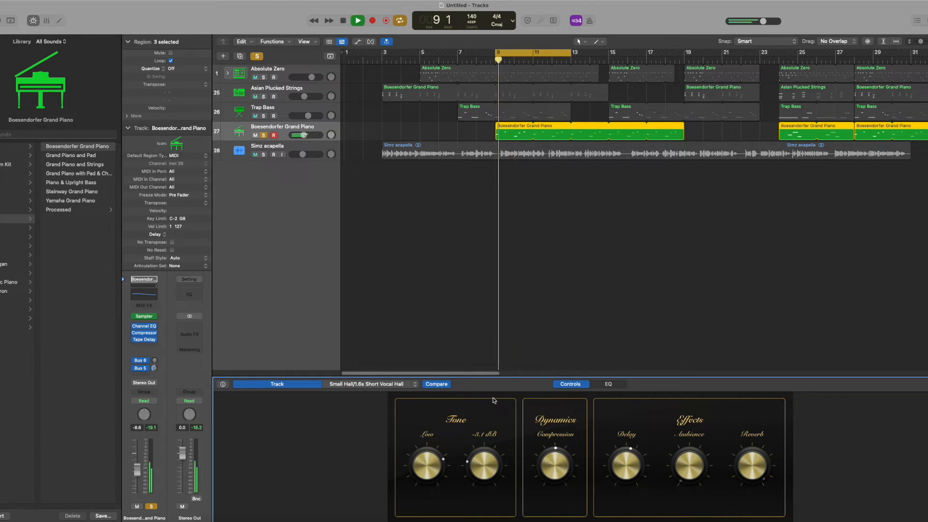
Bring the piano's Low tone to about +0.1 dB and High to about +0.3 dB, and check its EQ curve.
left_click_drag(419, 462, 419, 450)
left_click_drag(476, 460, 484, 427)
key("space")
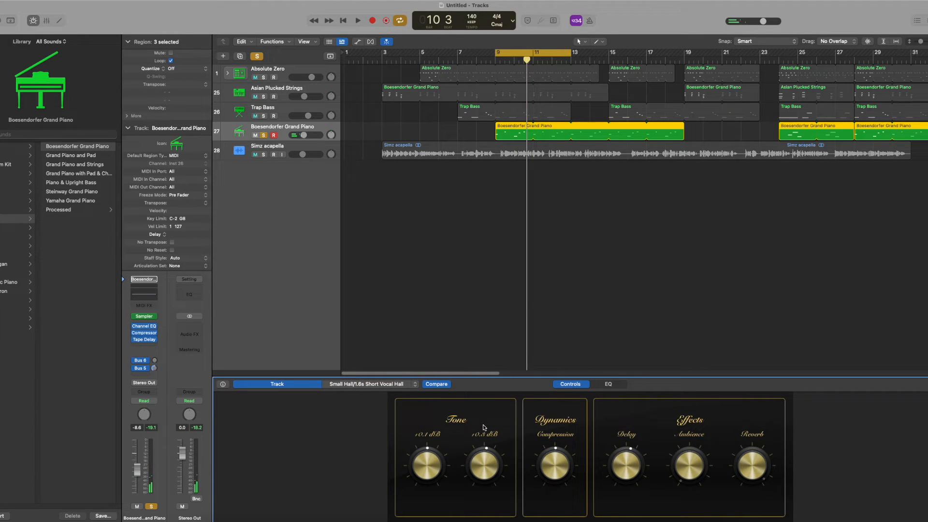
left_click(610, 384)
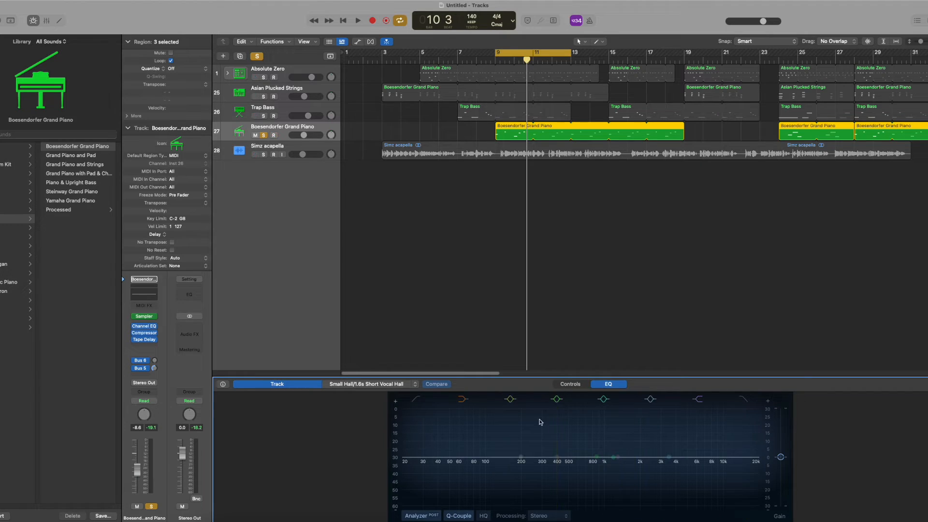
left_click(569, 385)
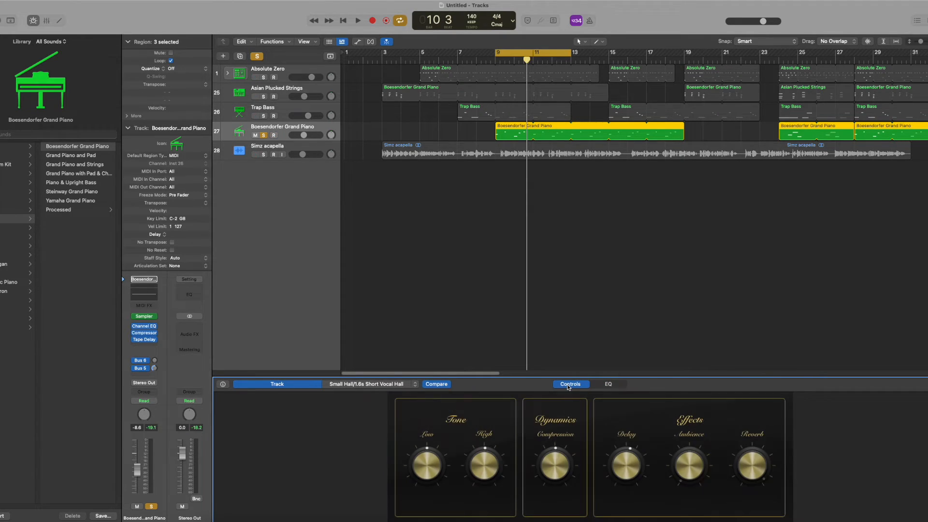
Unsolo the piano, solo the Asian Plucked Strings track and play the cycled bars.
left_click(265, 135)
left_click(264, 92)
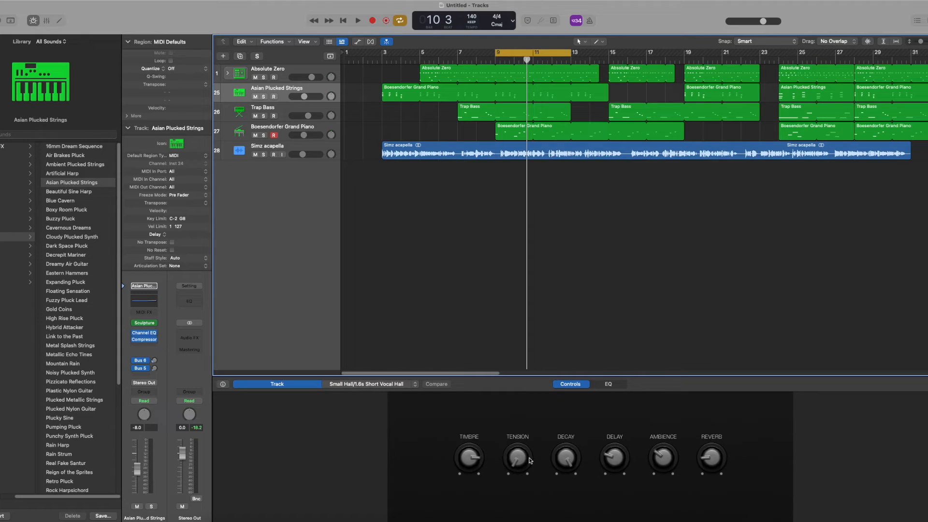
left_click(266, 99)
key("space")
Set the Asian Plucked Strings Tension to 16% while auditioning, and unsolo the track.
left_click_drag(528, 466, 528, 428)
key("space")
left_click_drag(517, 468, 514, 520)
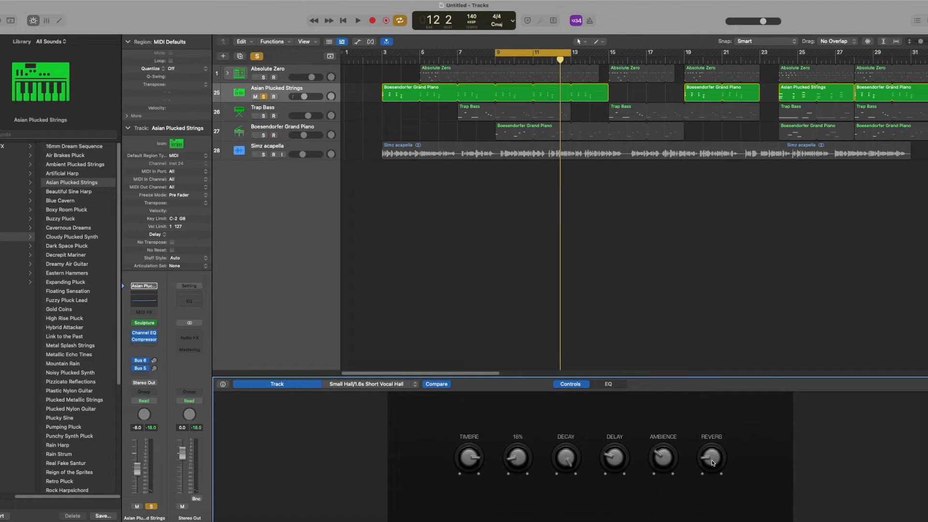
left_click(265, 97)
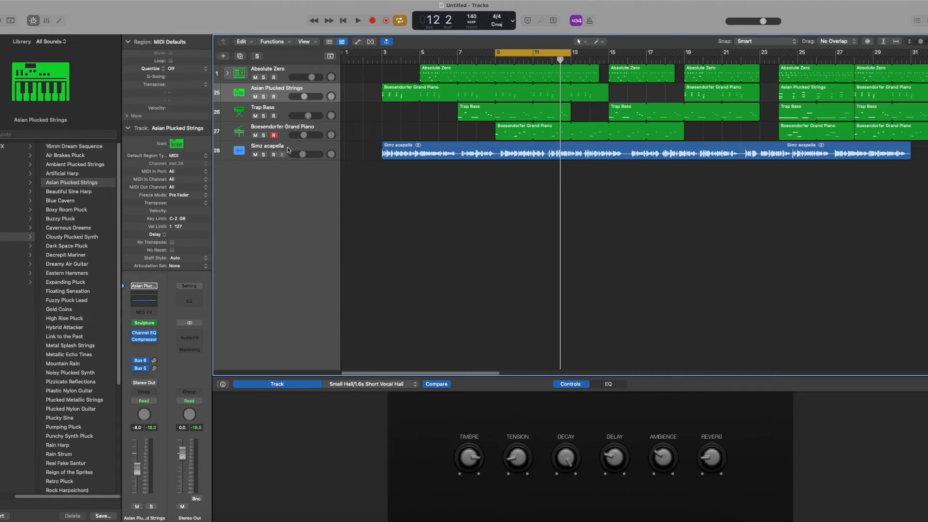
Add a Channel EQ to the Simz acapella track and return to its Smart Controls.
left_click(288, 149)
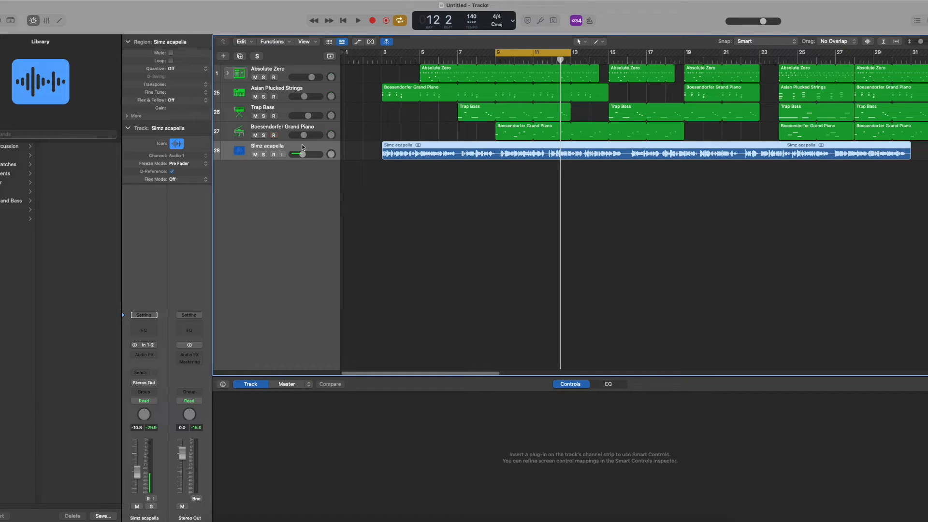
left_click(396, 197)
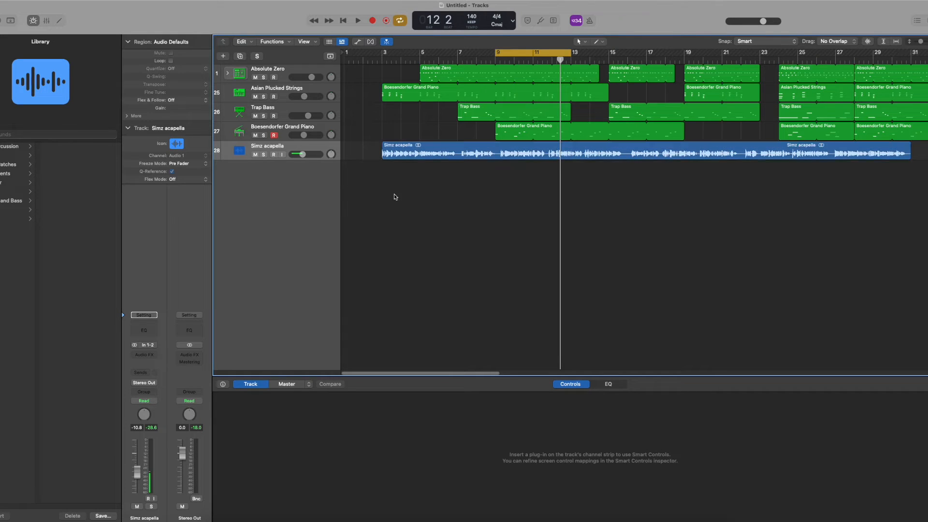
left_click(598, 387)
left_click(583, 385)
left_click(571, 325)
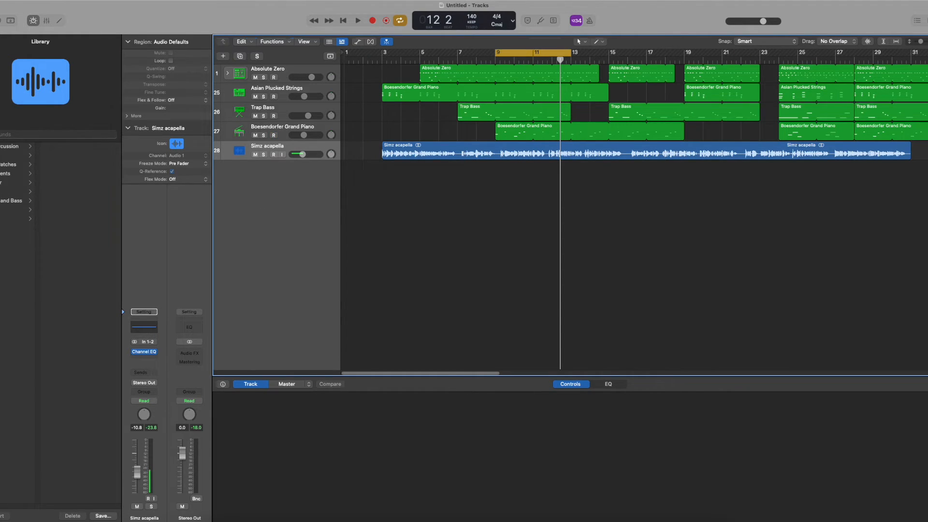
Browse the audio effect plug-ins available for the Simz acapella track.
key("i")
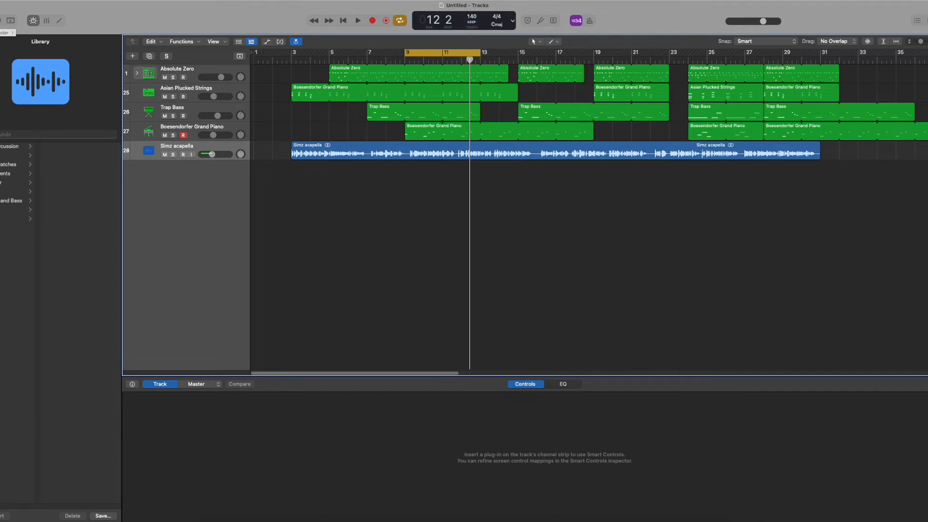
key("i")
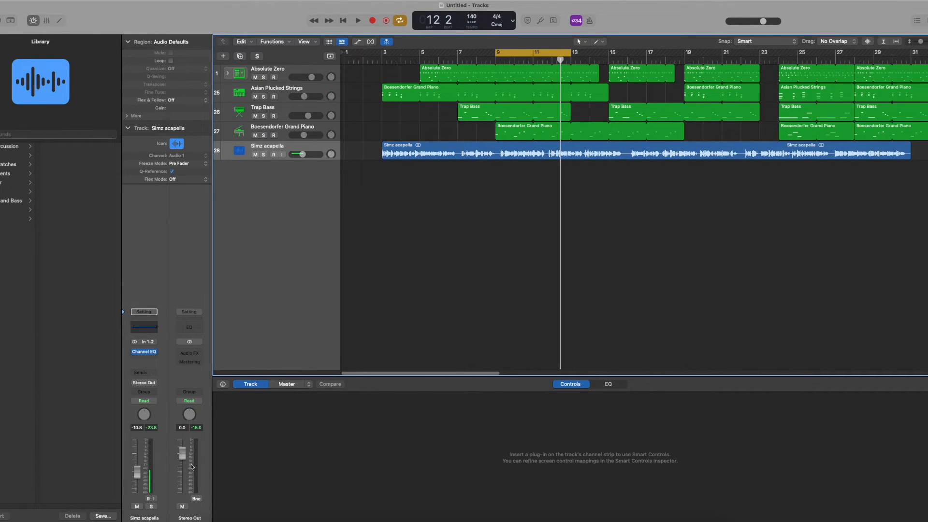
left_click(143, 359)
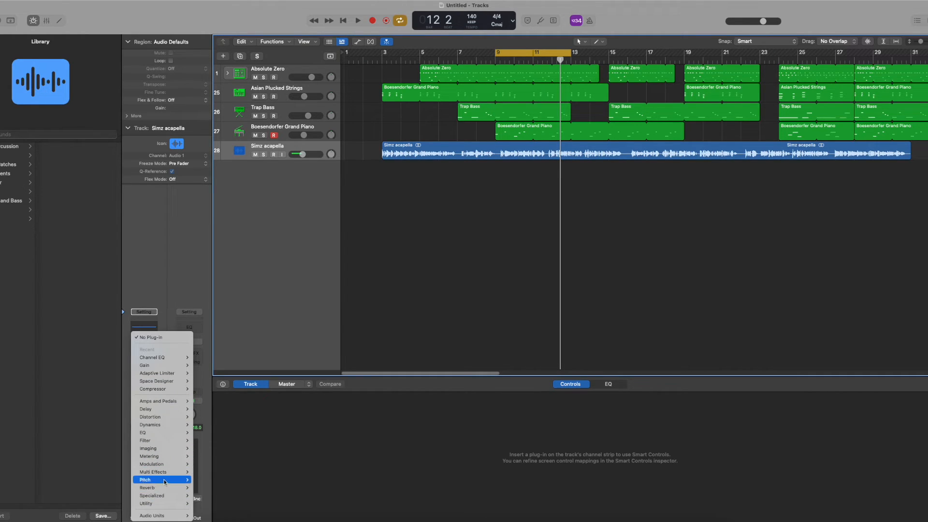
left_click(160, 261)
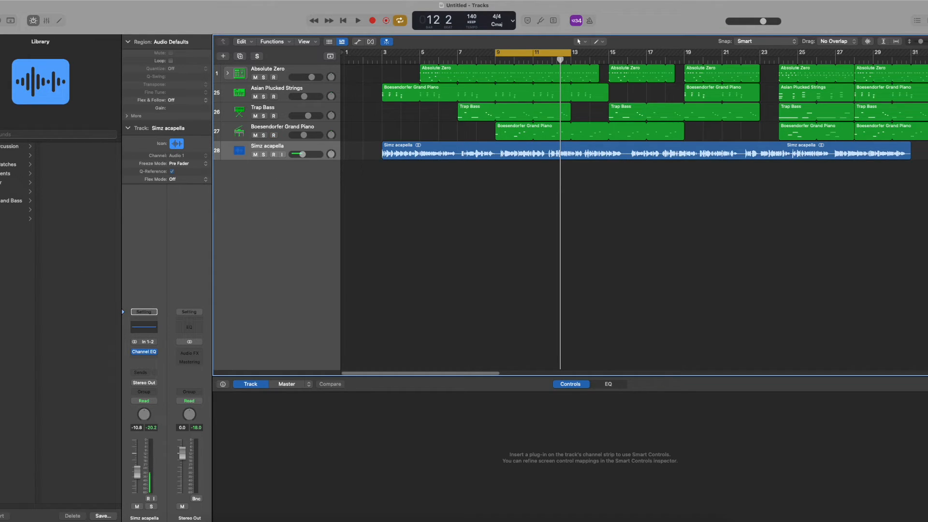
Load the Bright Vocal patch from the Library onto the Simz acapella track.
left_click(250, 147)
left_click(15, 156)
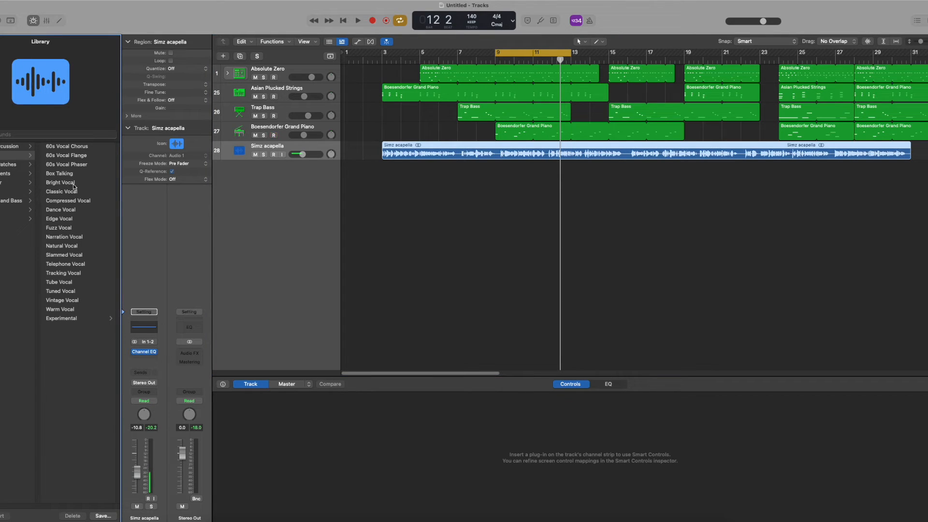
left_click(73, 183)
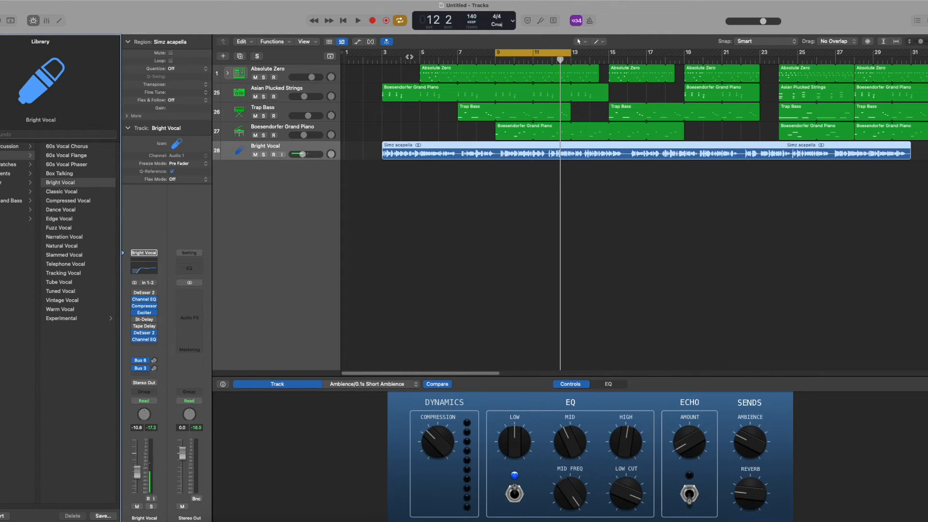
Solo the Bright Vocal track and audition the patch within the cycle range.
left_click(264, 154)
key("space")
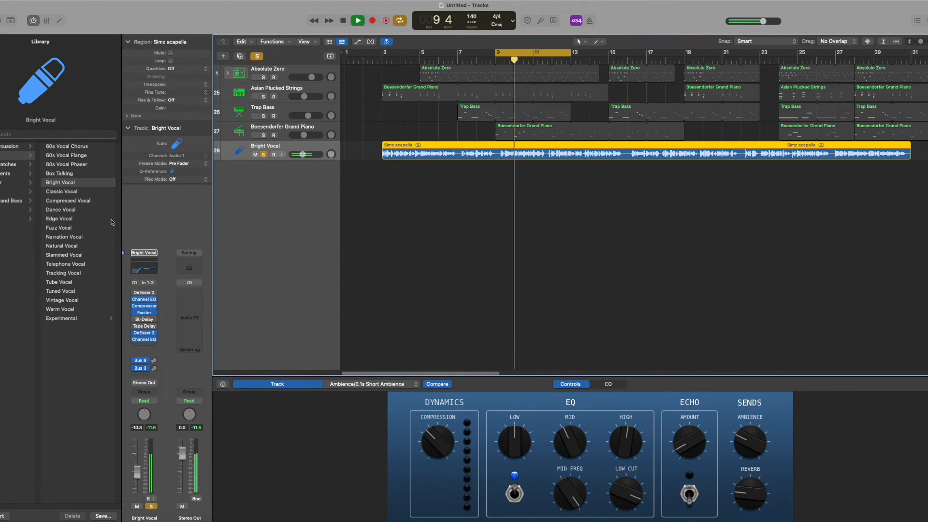
key("space")
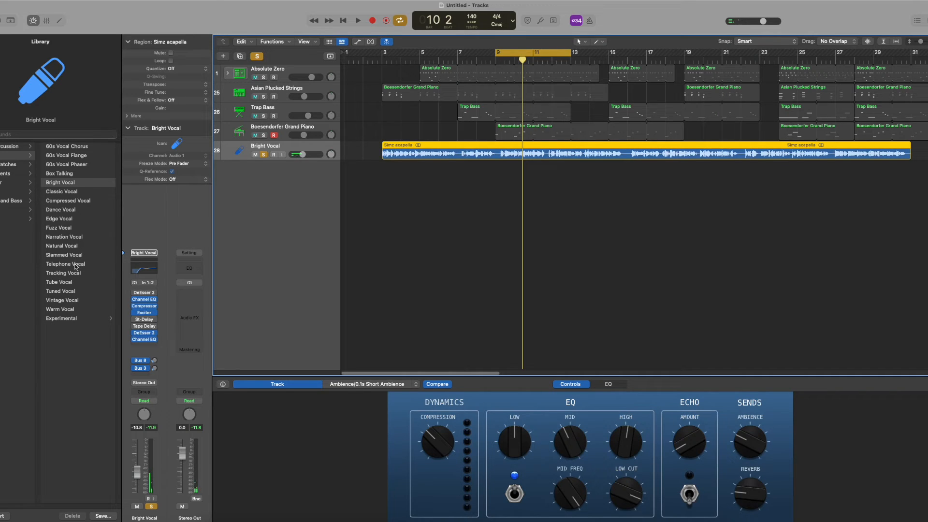
Audition the Telephone Vocal and Tuned Vocal patches on the soloed acapella track.
left_click(76, 266)
key("space")
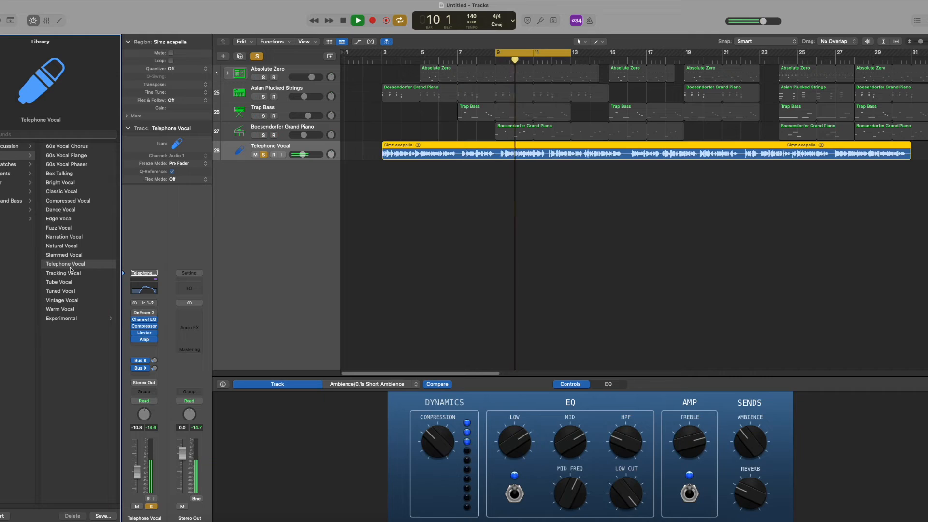
key("space")
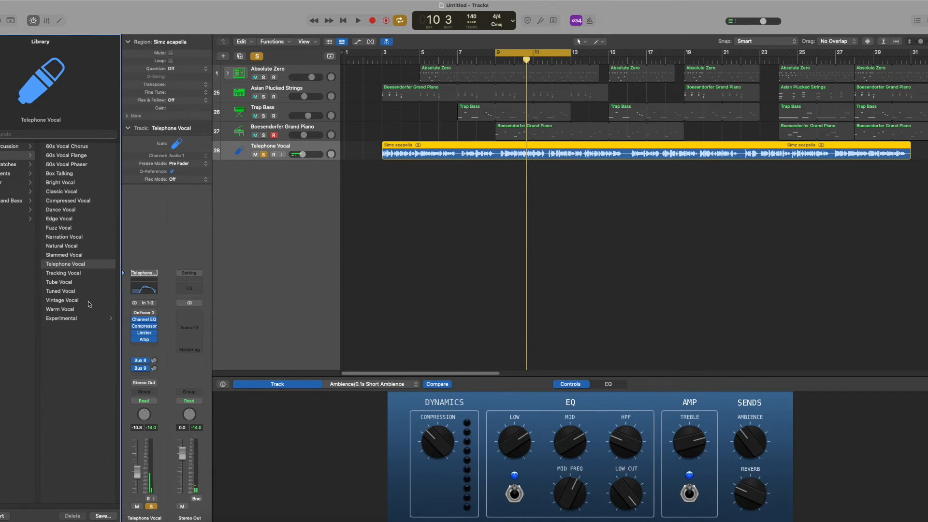
left_click(74, 292)
key("space")
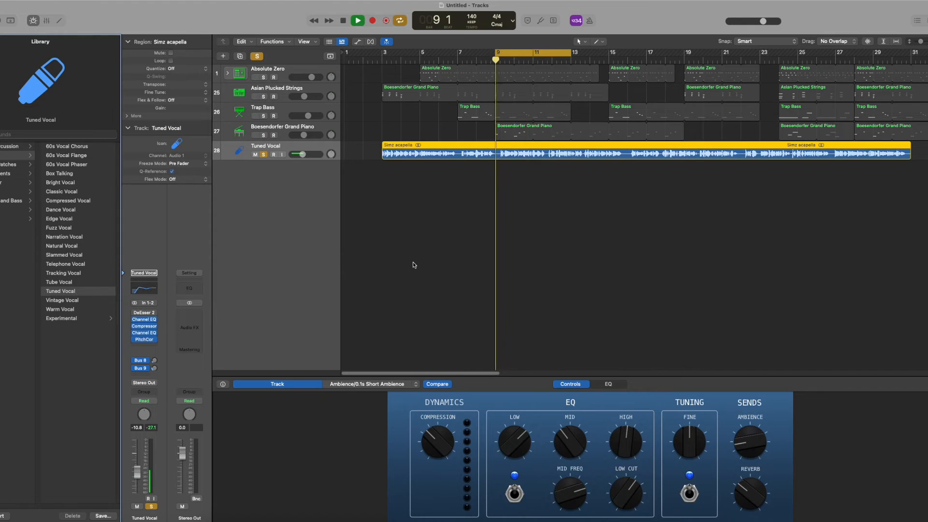
key("space")
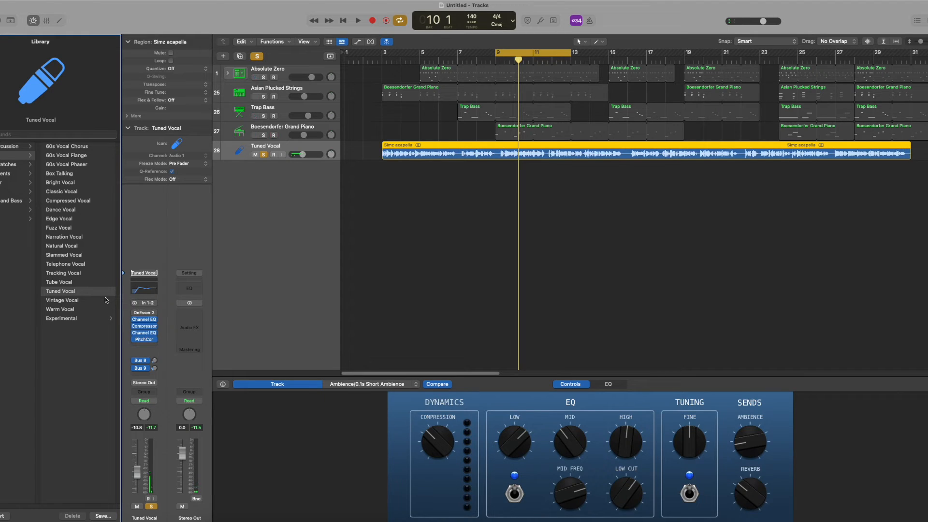
Load the Change the Pitch patch from the Experimental vocals onto the acapella track and audition it.
left_click(68, 320)
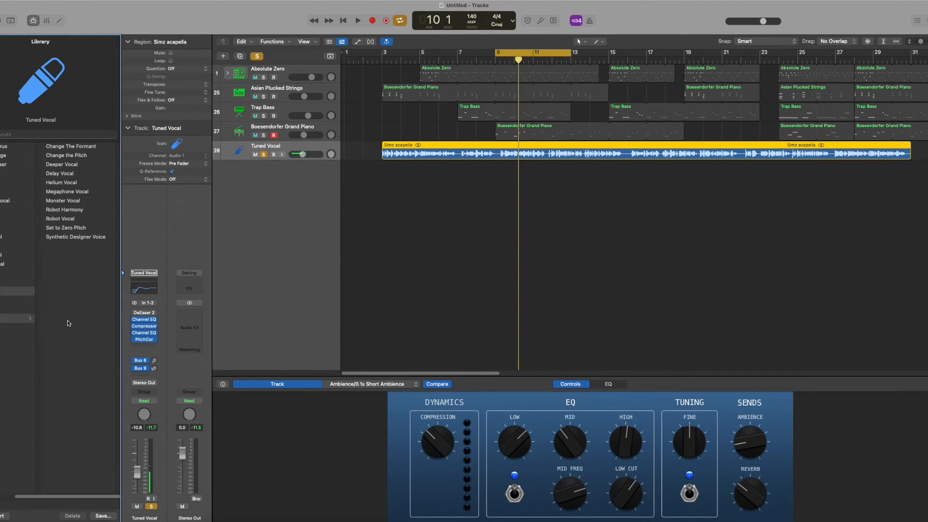
left_click(77, 157)
key("space")
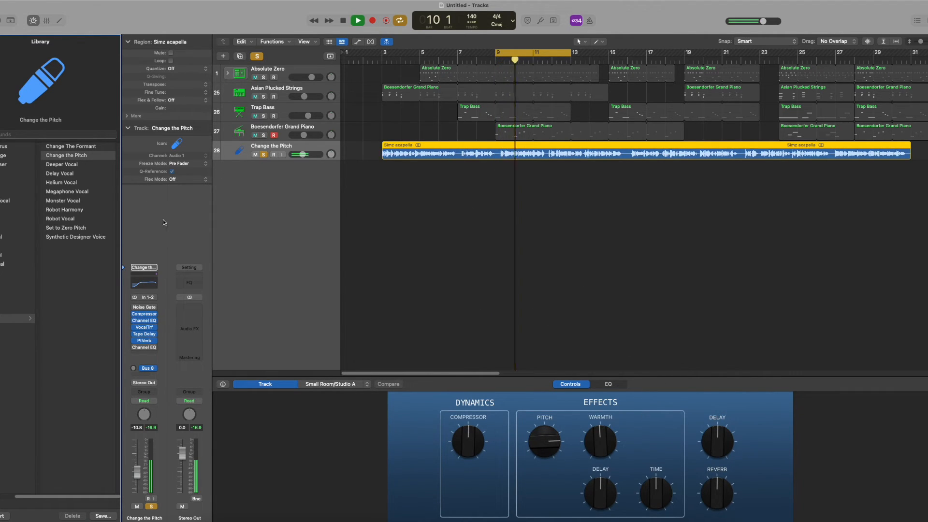
key("space")
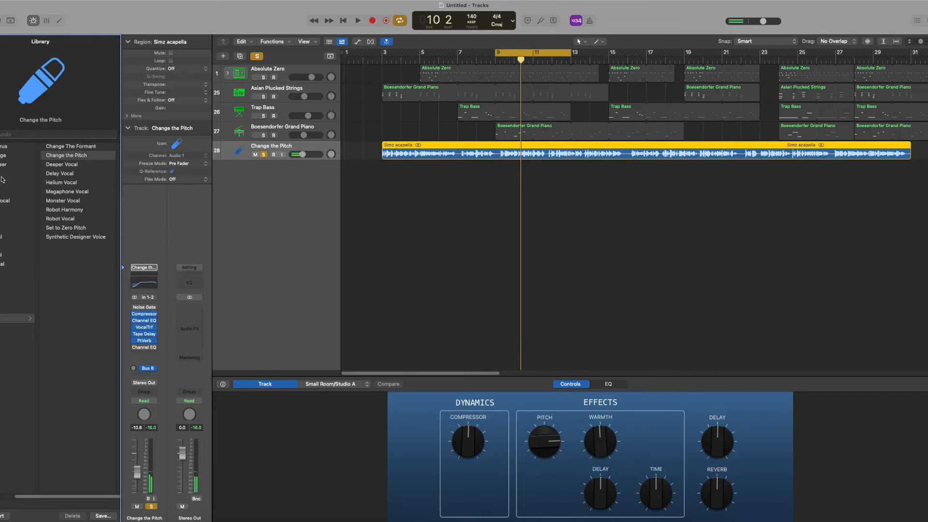
Load the Bright Vocal patch onto the acapella track again and unsolo the track.
left_click_drag(90, 497, 18, 484)
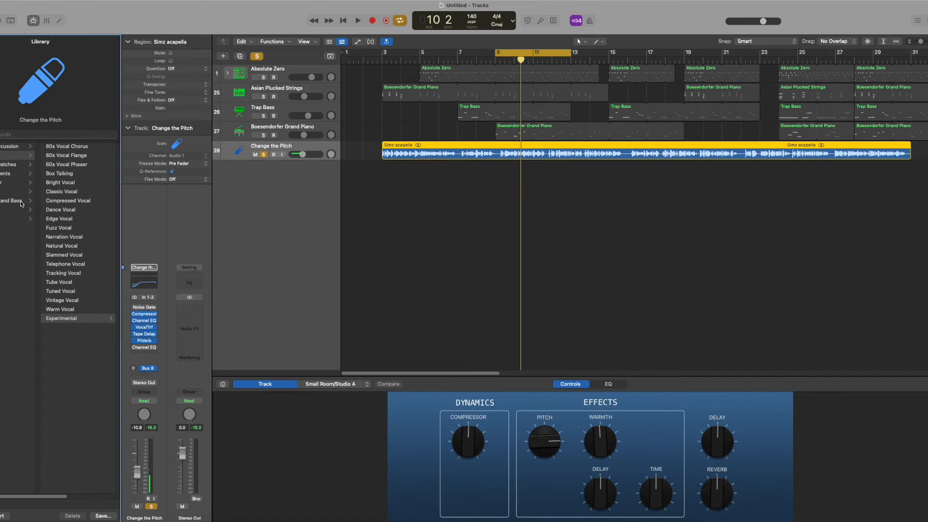
left_click(70, 186)
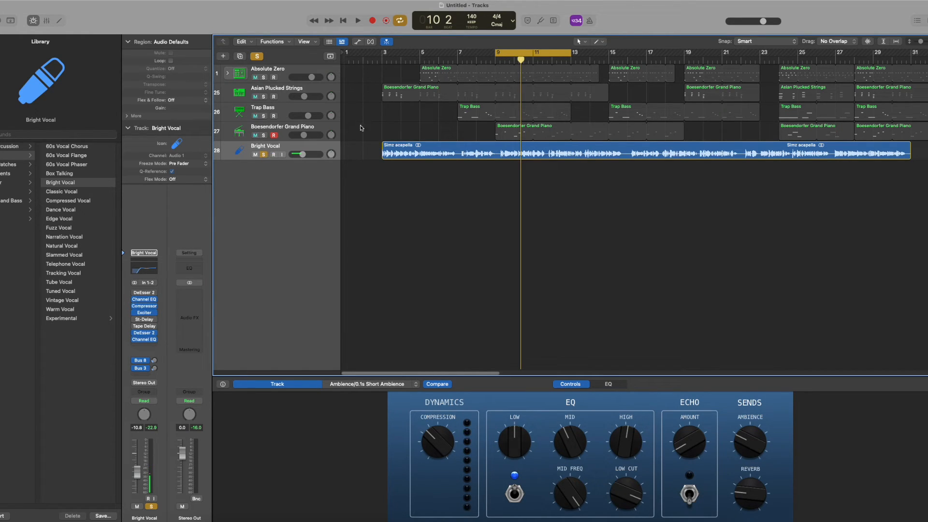
left_click(264, 154)
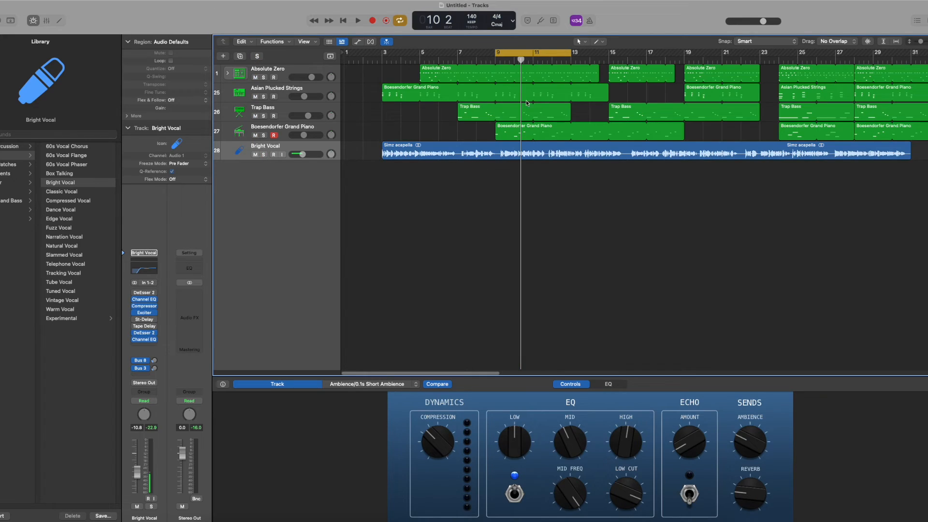
Turn off cycle playback and split the Simz acapella region at bar 9 with the Scissors tool.
left_click(544, 51)
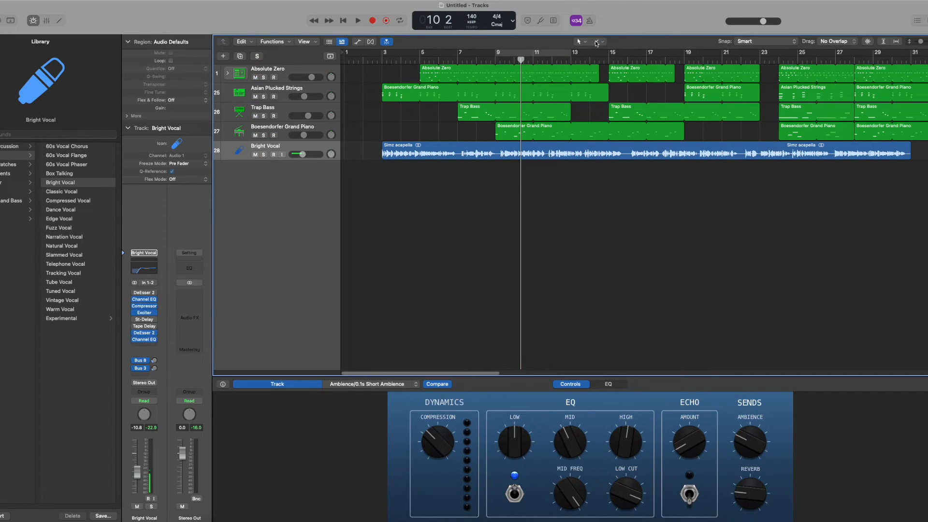
left_click(545, 145)
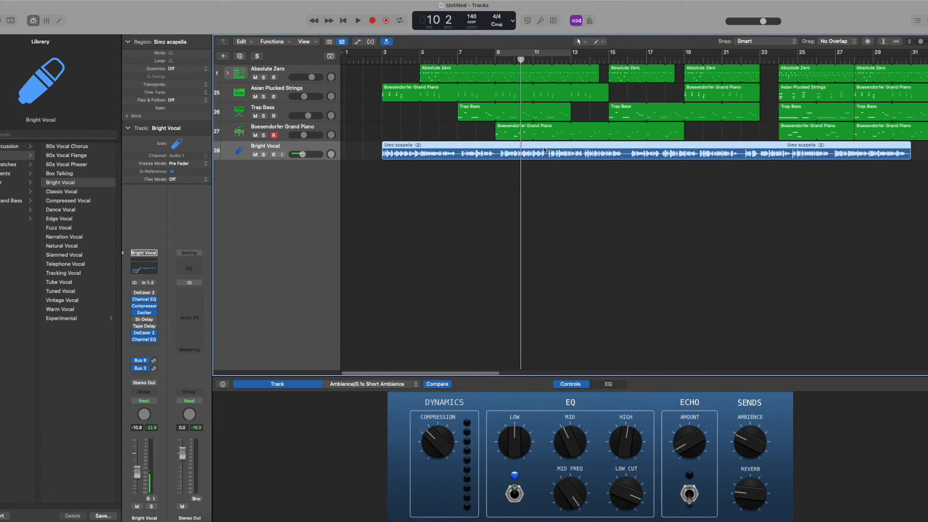
left_click(547, 58)
right_click(547, 149)
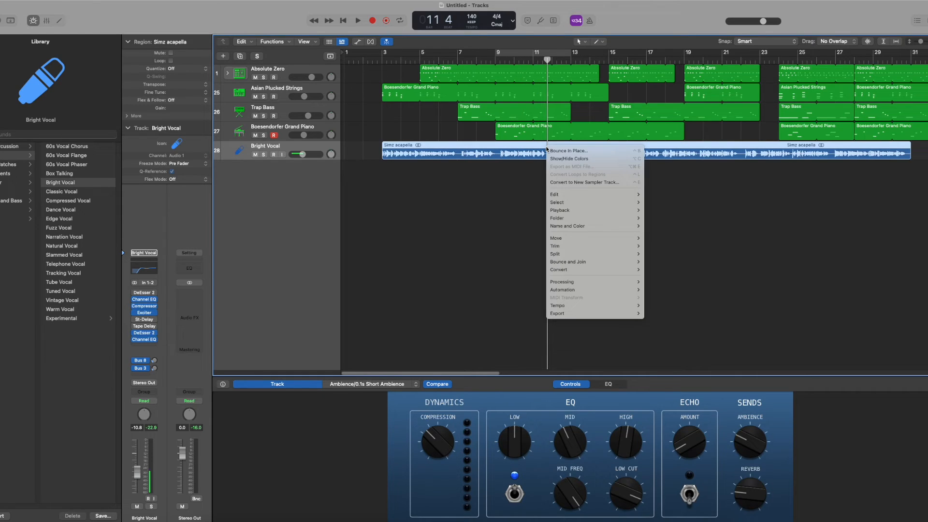
mouse_move(593, 197)
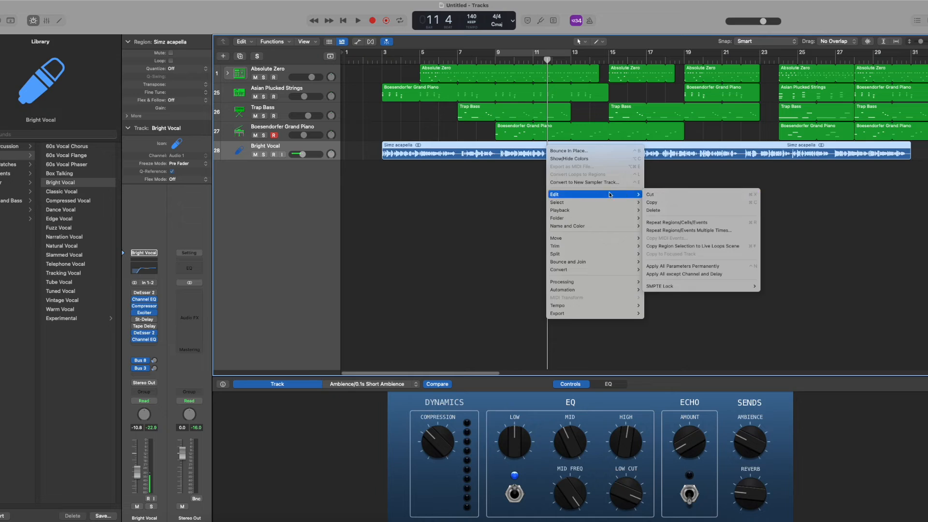
left_click(515, 198)
left_click(599, 41)
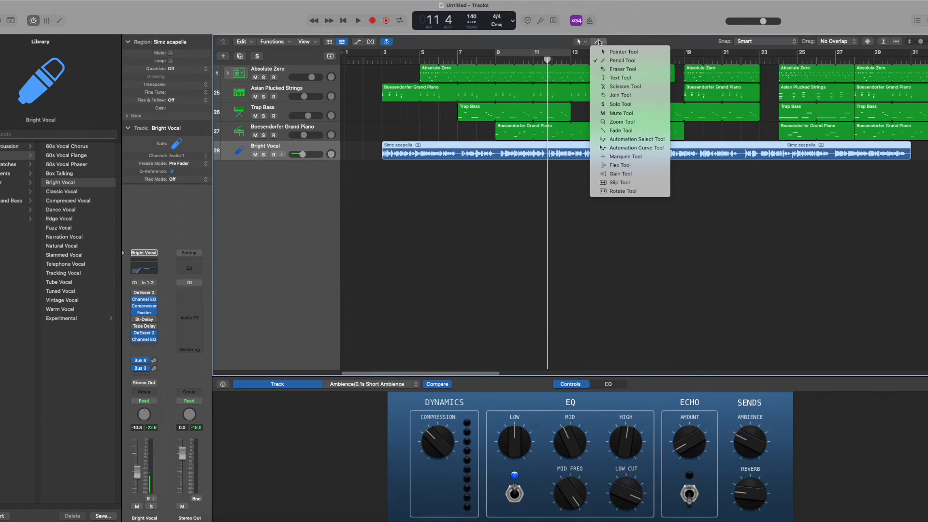
left_click(583, 43)
left_click(582, 42)
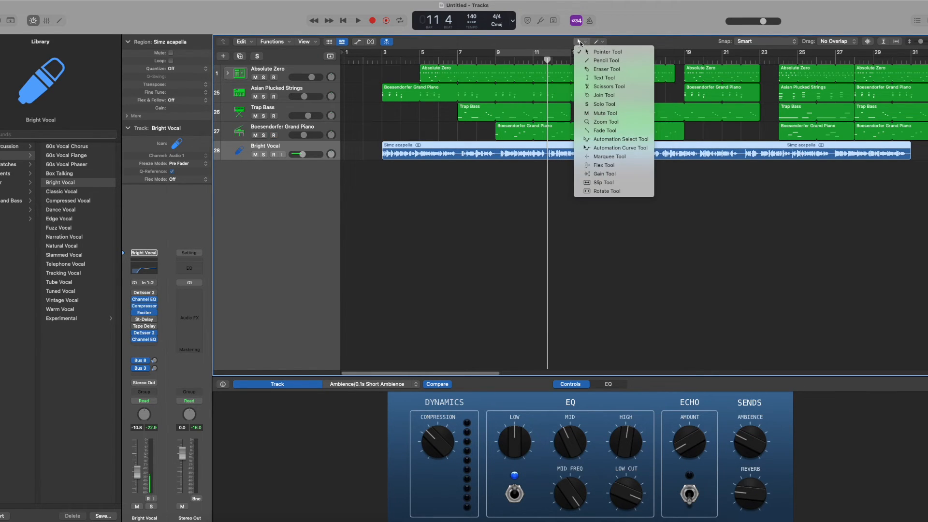
left_click(608, 86)
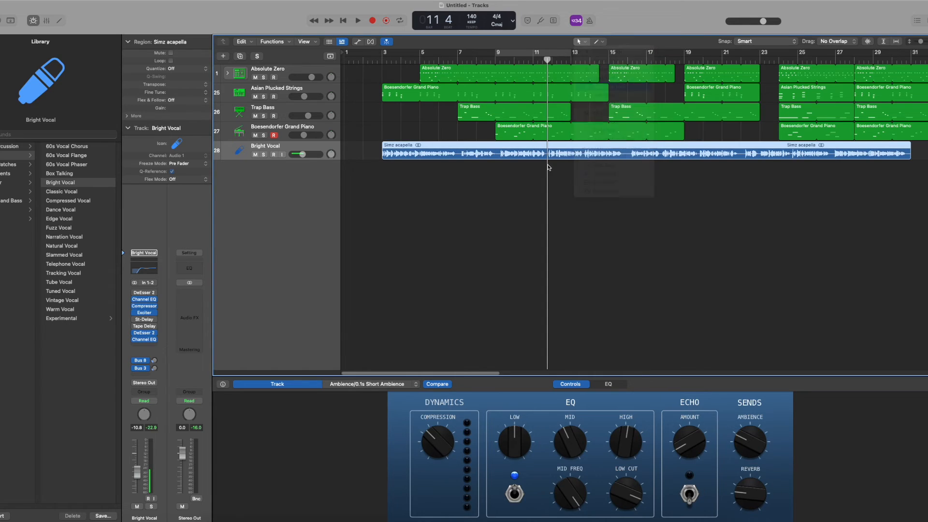
left_click_drag(548, 155, 489, 161)
Cut a short slice off the end of the first acapella region, just before bar 9.
right_click(459, 153)
left_click(457, 152)
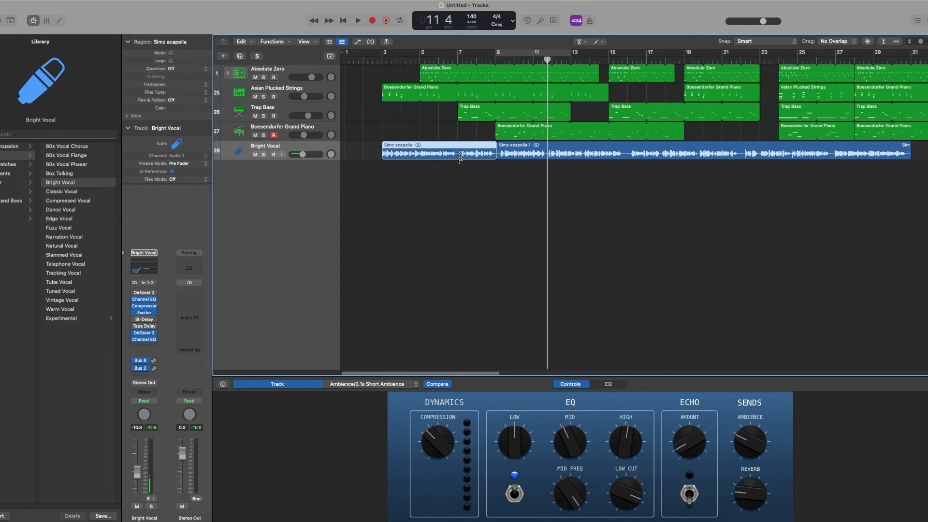
right_click(484, 157)
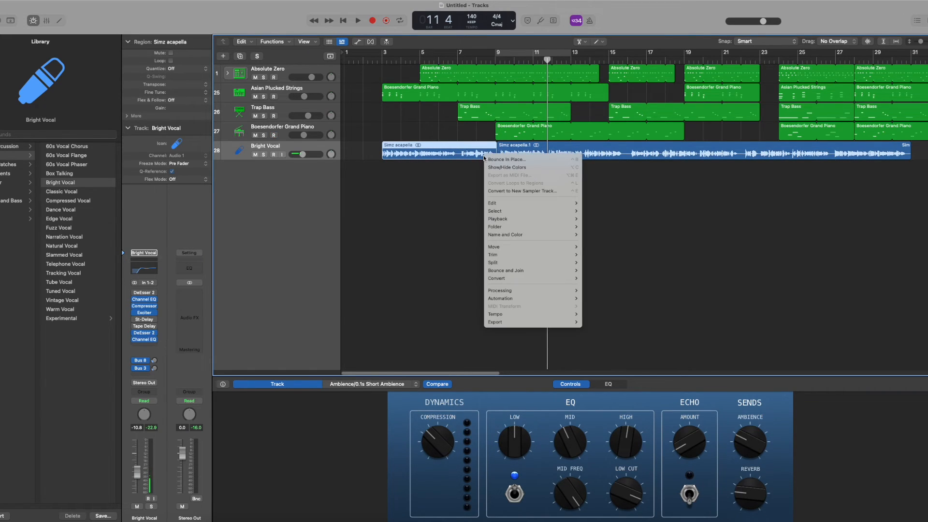
left_click(484, 158)
left_click_drag(485, 157, 484, 164)
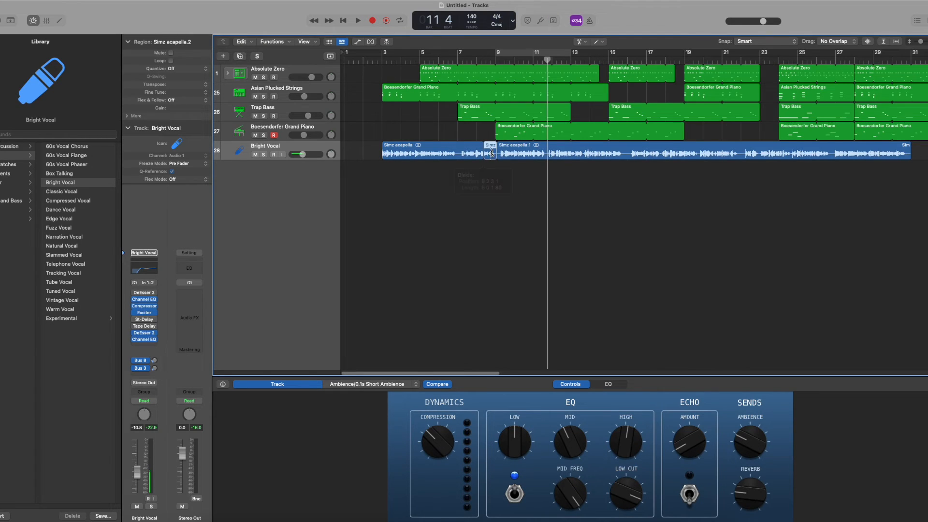
Create a new Mic or Line audio track and move the short acapella slice onto it with the Pointer tool.
left_click(581, 43)
left_click(588, 51)
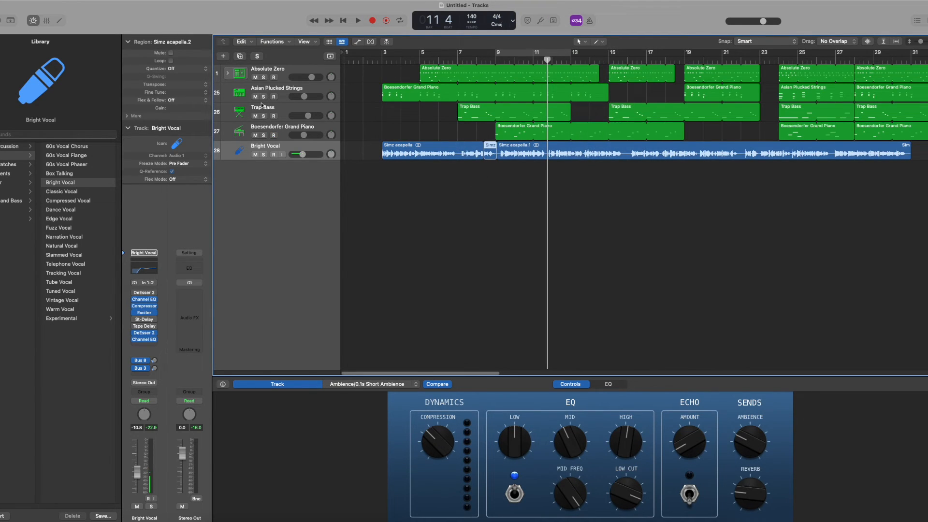
left_click(224, 56)
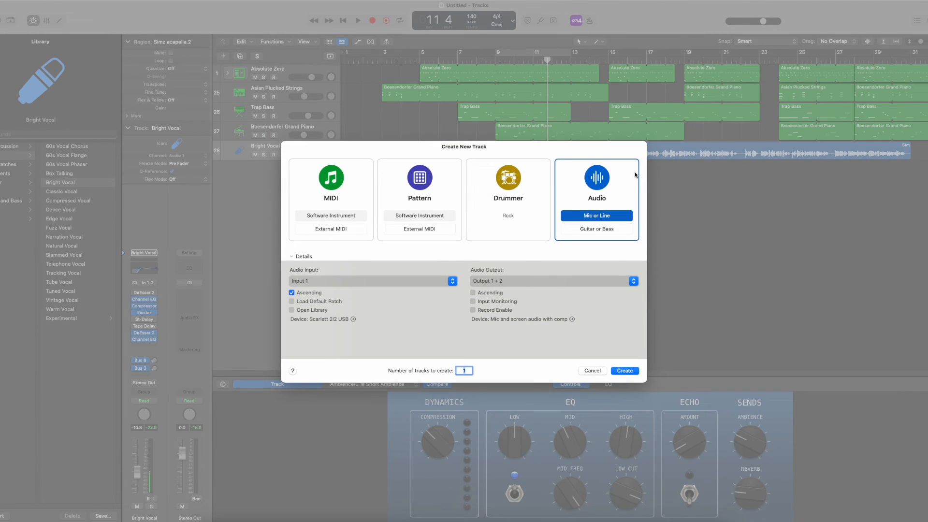
key("Return")
left_click_drag(490, 151, 487, 166)
Set the playhead to bar 7 and load the Experimental Monster Vocal patch onto the new audio track.
left_click(458, 60)
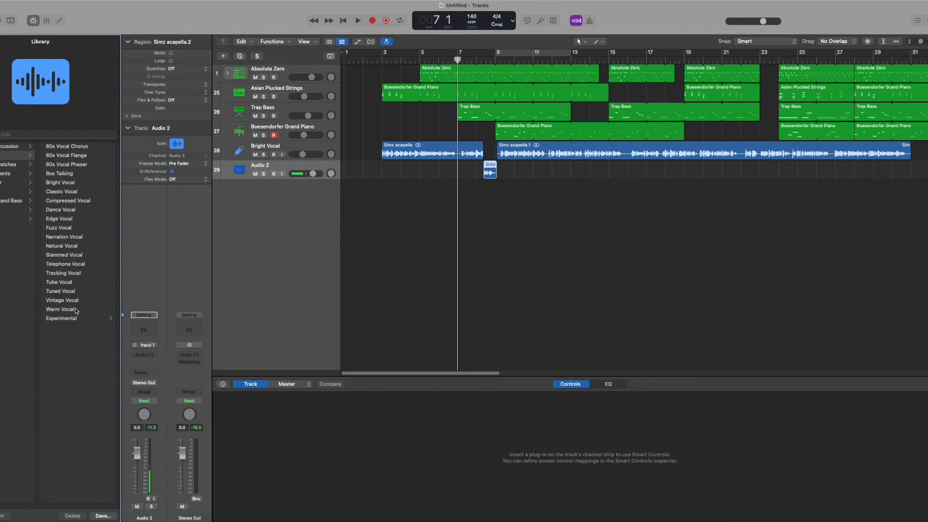
left_click(68, 320)
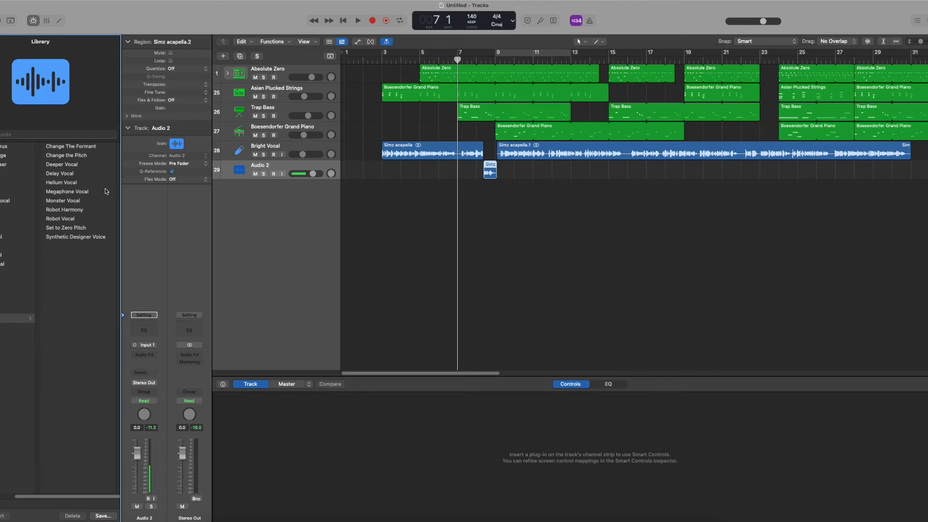
left_click(71, 202)
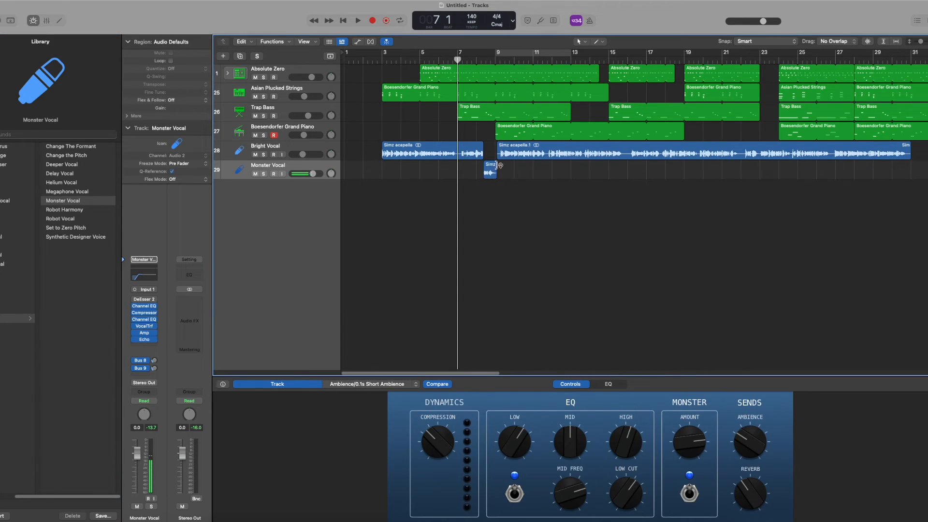
Lower the Monster Vocal track's volume to -3.5 dB and play the section with the full beat.
left_click(316, 178)
mouse_move(314, 174)
left_mouse_down()
mouse_move(304, 155)
mouse_move(308, 174)
left_mouse_up()
key("space")
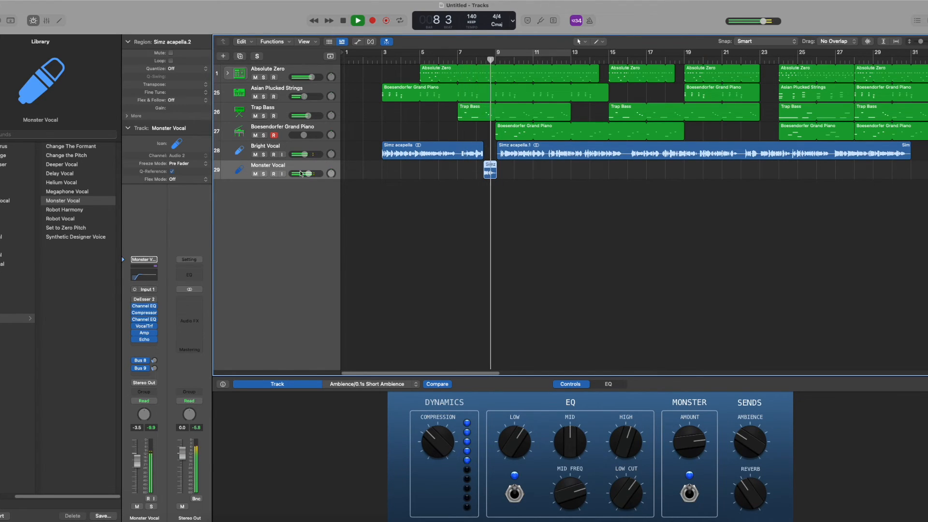
key("space")
Audition the Bright Vocal and Monster Vocal tracks soloed together through the slice before bar 9, and unsolo both.
left_click(263, 173)
left_click(263, 154)
left_click(469, 59)
key("space")
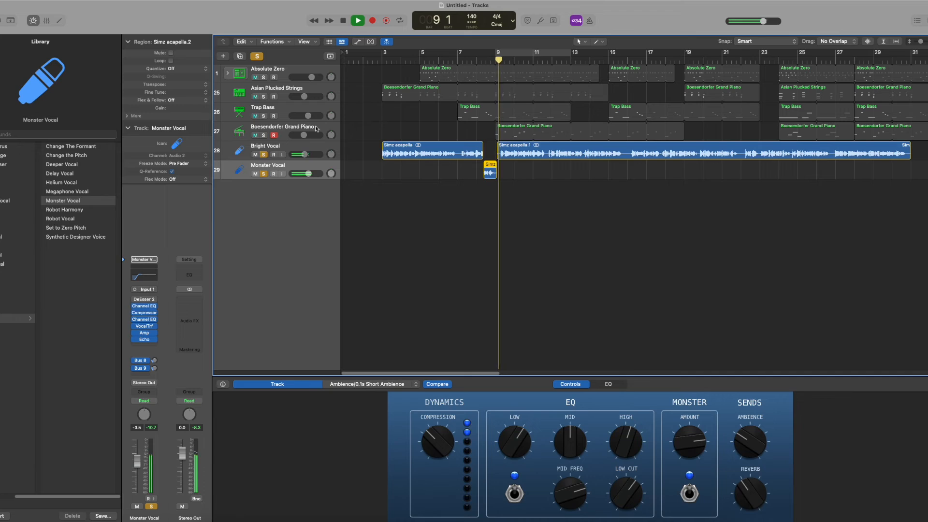
key("space")
left_click(264, 155)
left_click(264, 173)
Set the cycle range over the whole song, starting just before bar 3 and ending in bar 32.
left_click(593, 184)
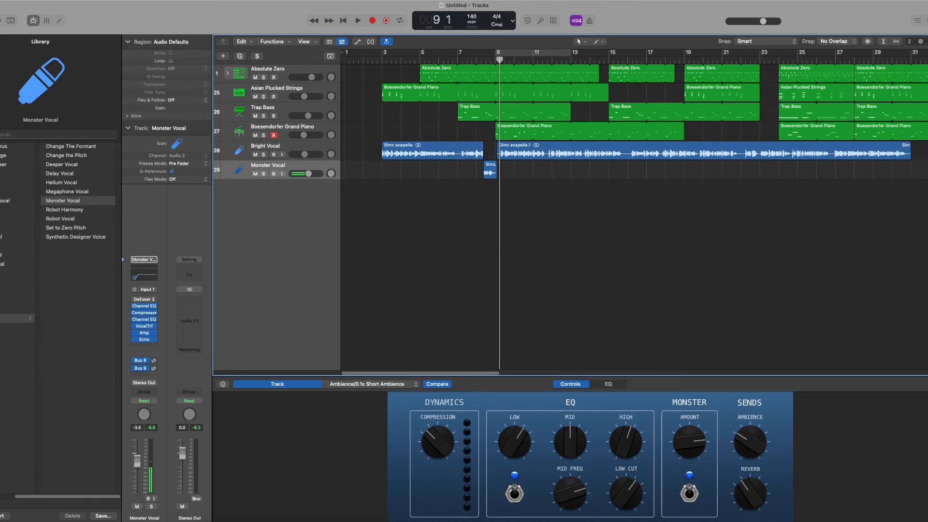
left_click_drag(927, 107, 924, 127)
left_click(924, 213)
left_click_drag(373, 54, 926, 54)
left_click_drag(362, 54, 378, 55)
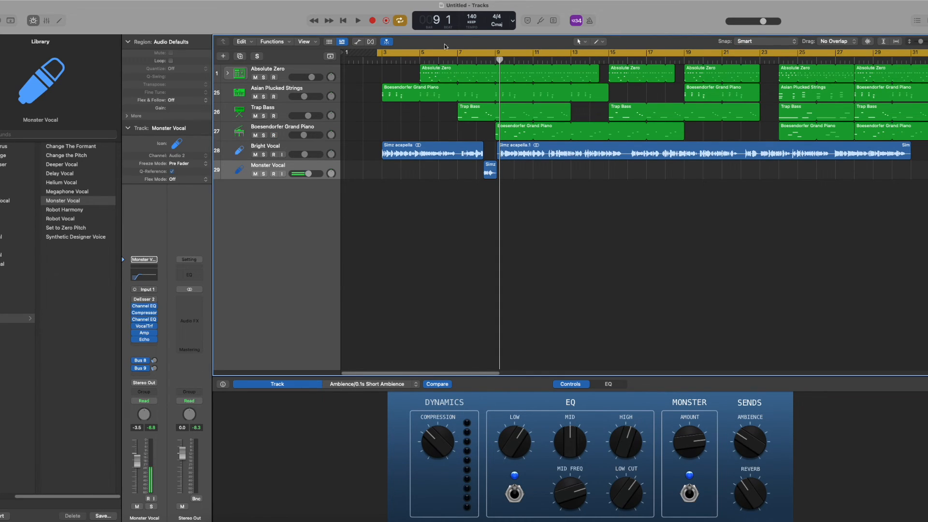
Bounce the project section offline as an MP3 only, with PCM excluded from the destinations.
left_click(17, 1)
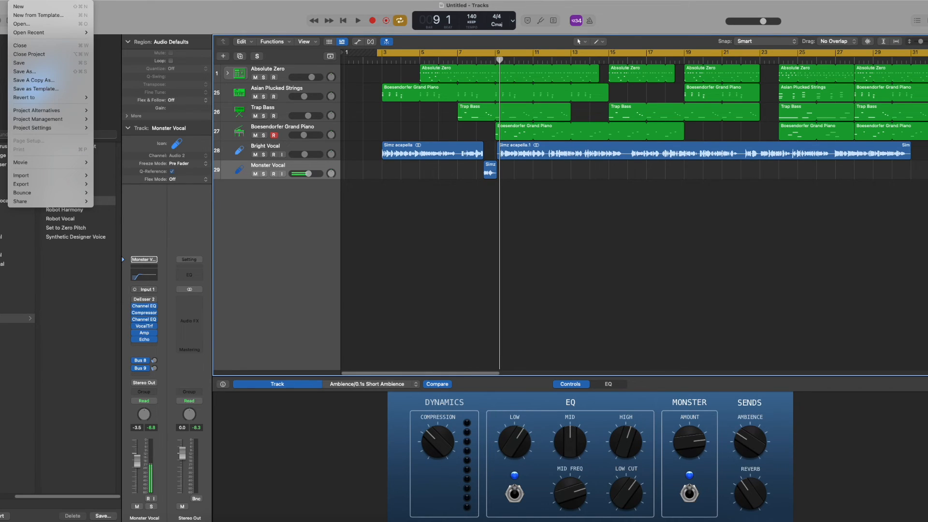
mouse_move(38, 193)
mouse_move(48, 194)
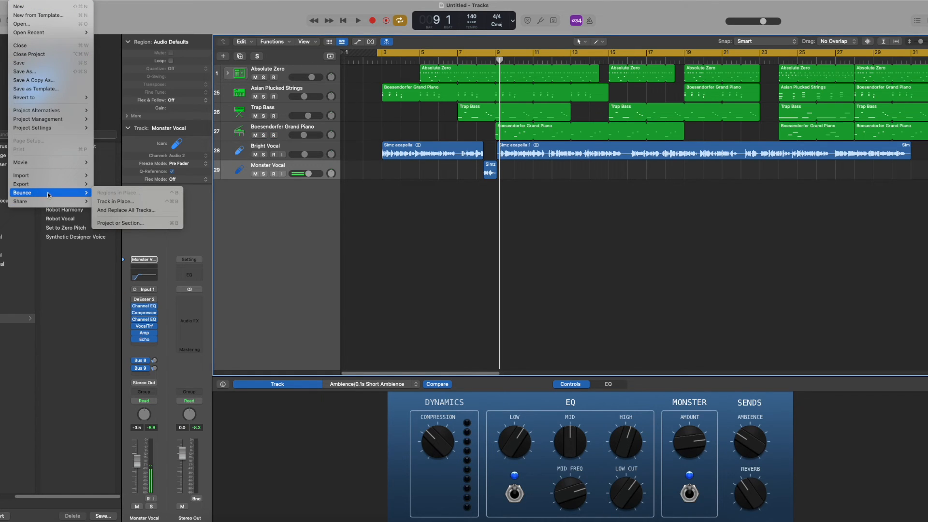
left_click(168, 225)
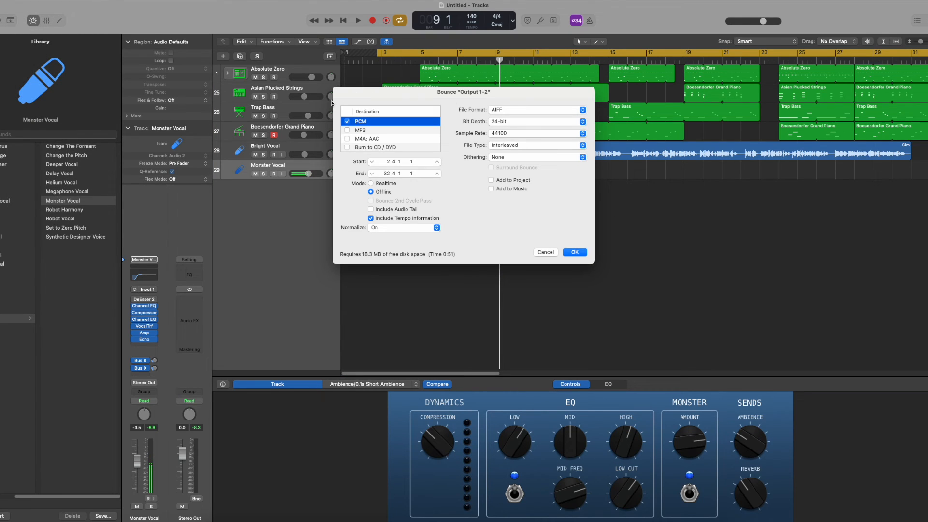
left_click(348, 130)
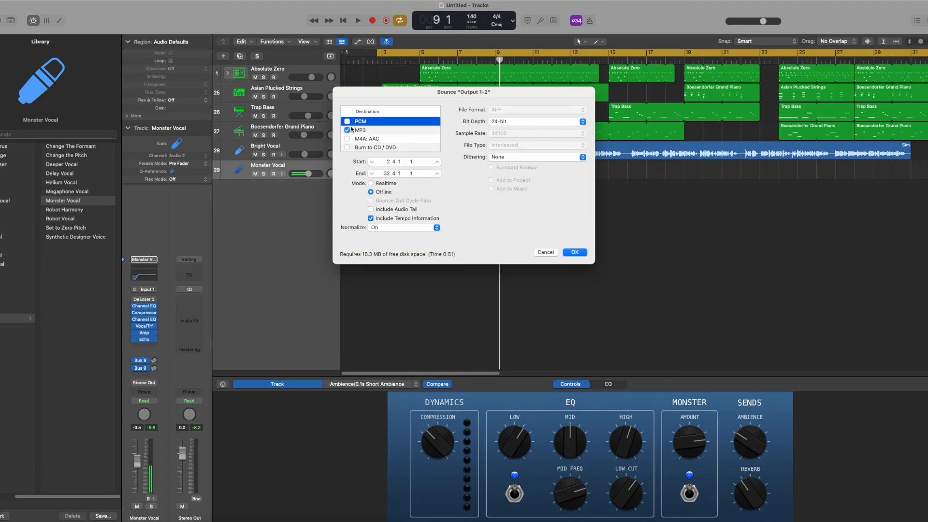
left_click(347, 121)
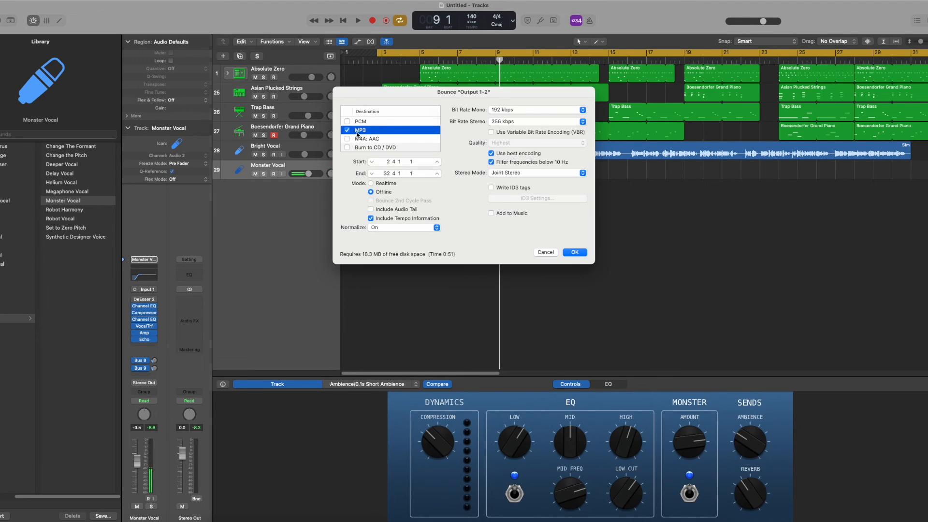
left_click(574, 252)
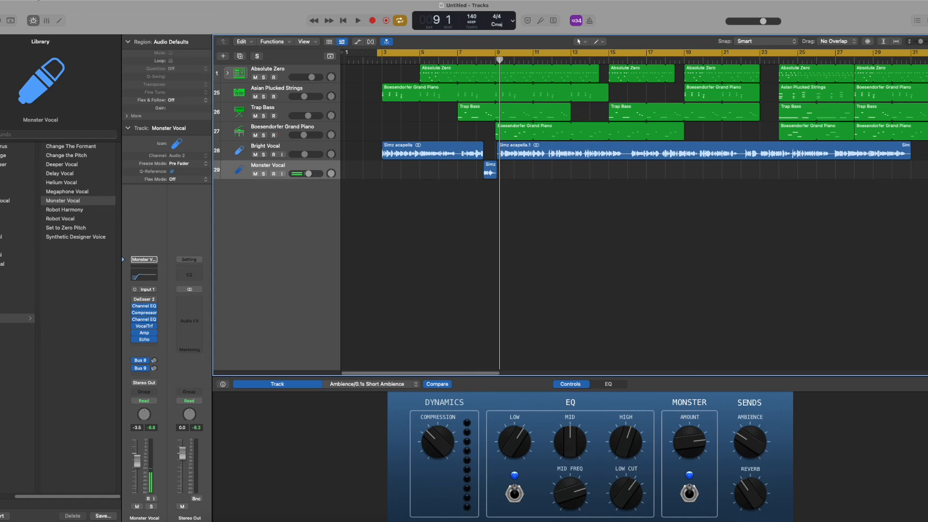
Delete all regions and every track except Absolute Zero, and turn off the cycle range.
left_click_drag(404, 246, 926, 92)
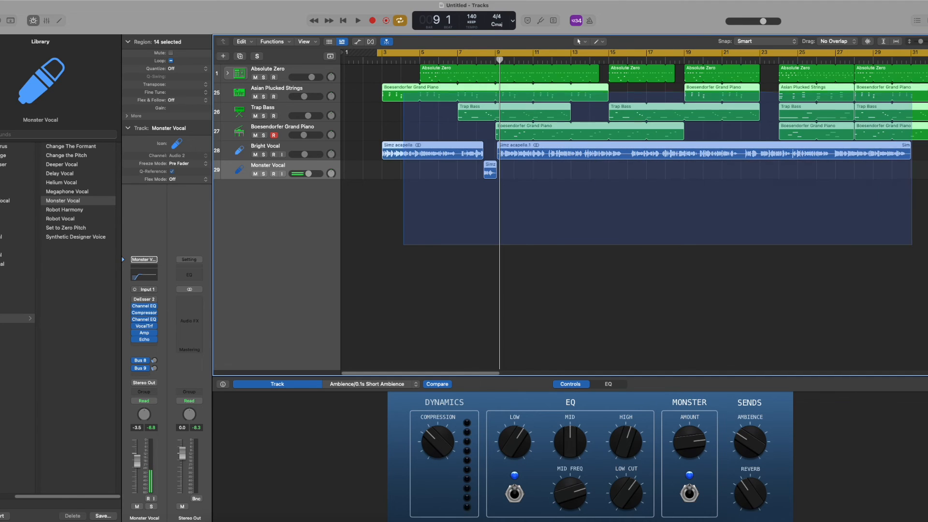
key("Delete")
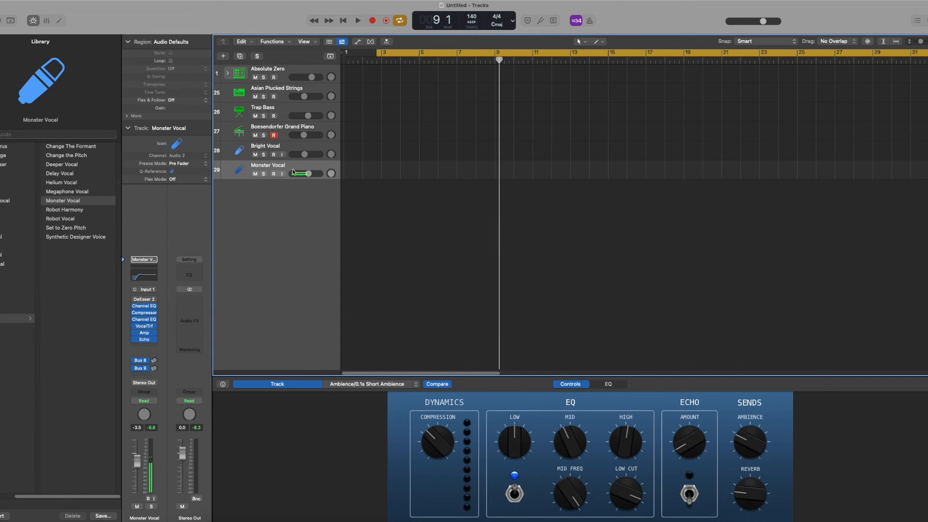
key("super+BackSpace")
key("super+BackSpace")
key("super+BackSpace")
key("super+BackSpace")
key("super+BackSpace")
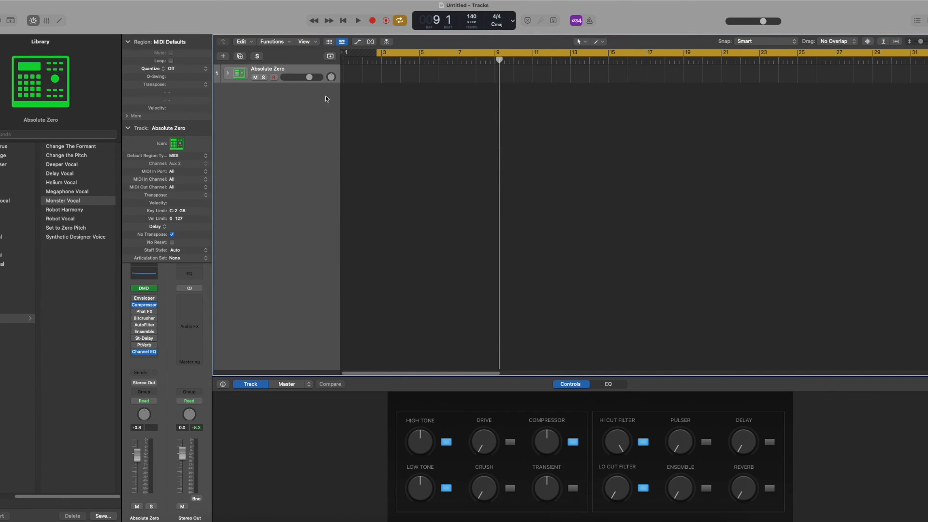
key("c")
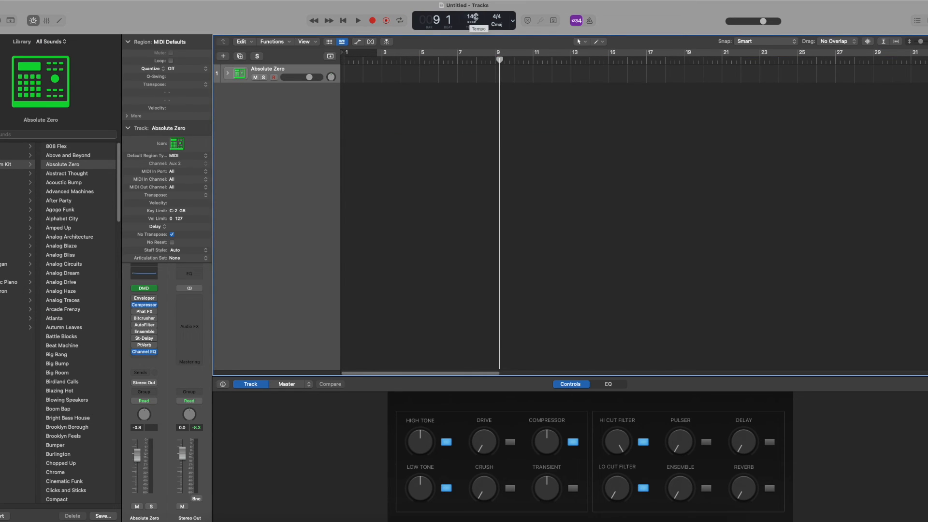
Set the project tempo to 90 and create an empty one-bar region at bar 1 on Absolute Zero, opened for note editing.
double_click(471, 16)
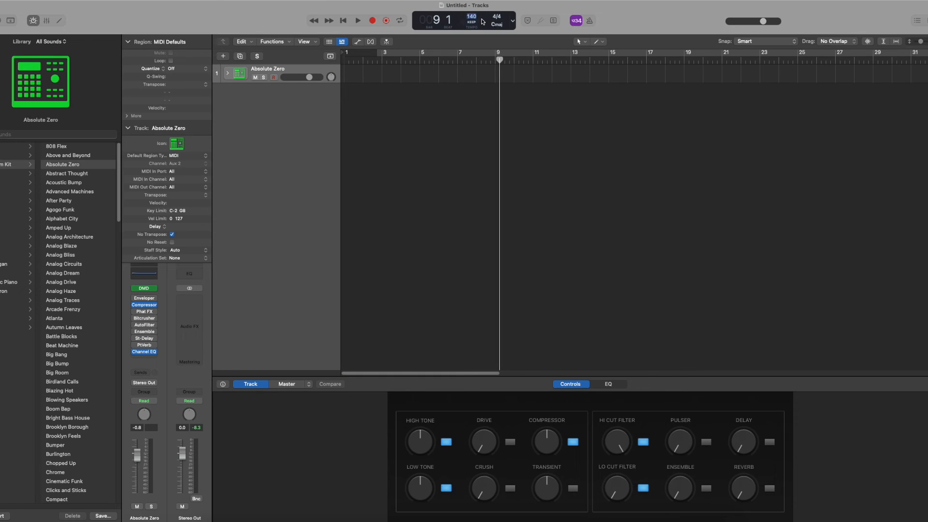
type("90")
left_click(360, 77)
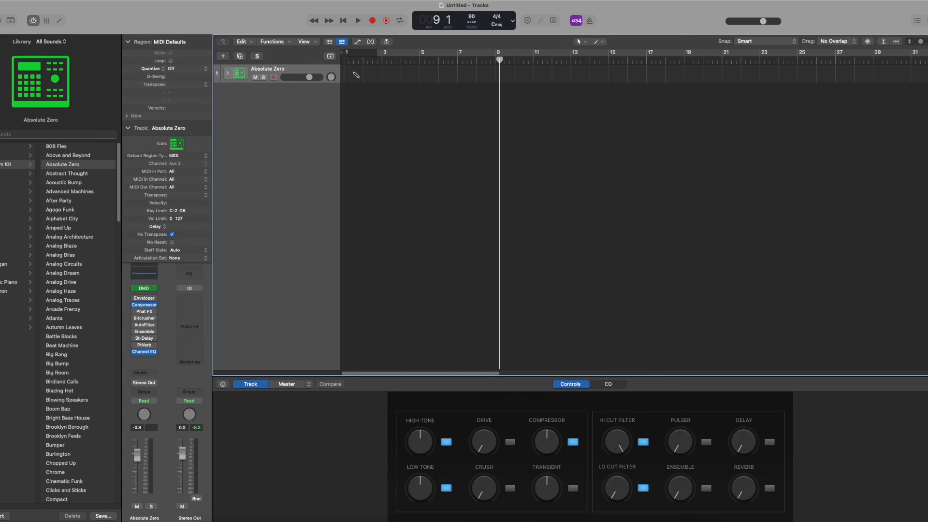
left_click(356, 76)
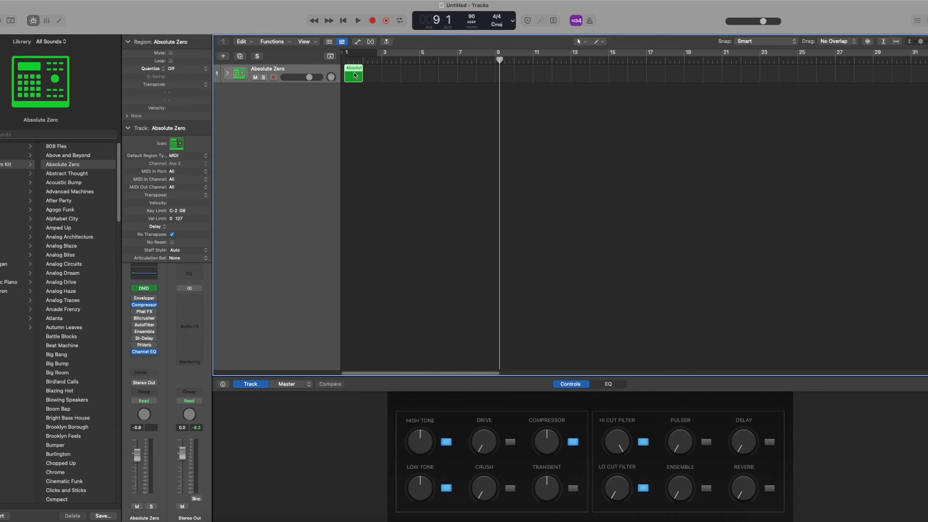
double_click(356, 75)
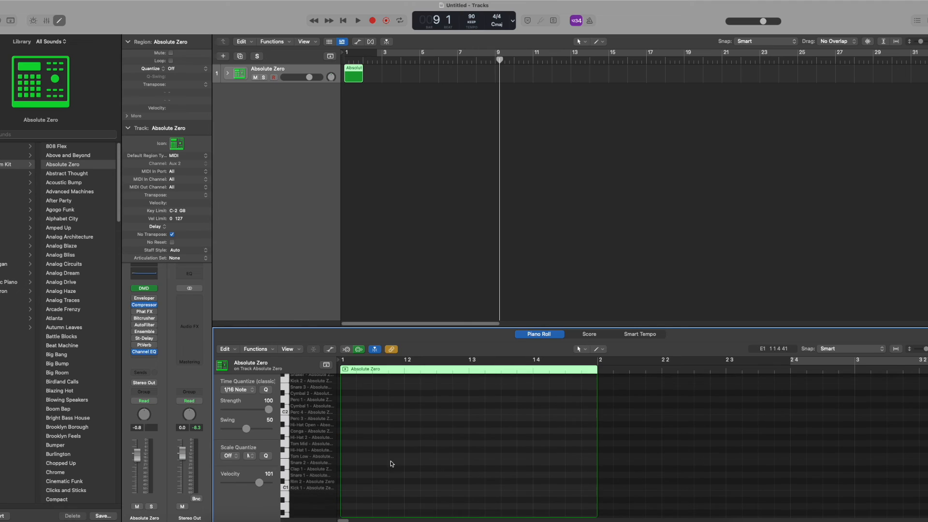
Add Kick 1 notes on beats 1 and 3 and Snare 1 notes on beats 2 and 4 of the bar.
left_click(349, 488)
left_click_drag(410, 483, 358, 486)
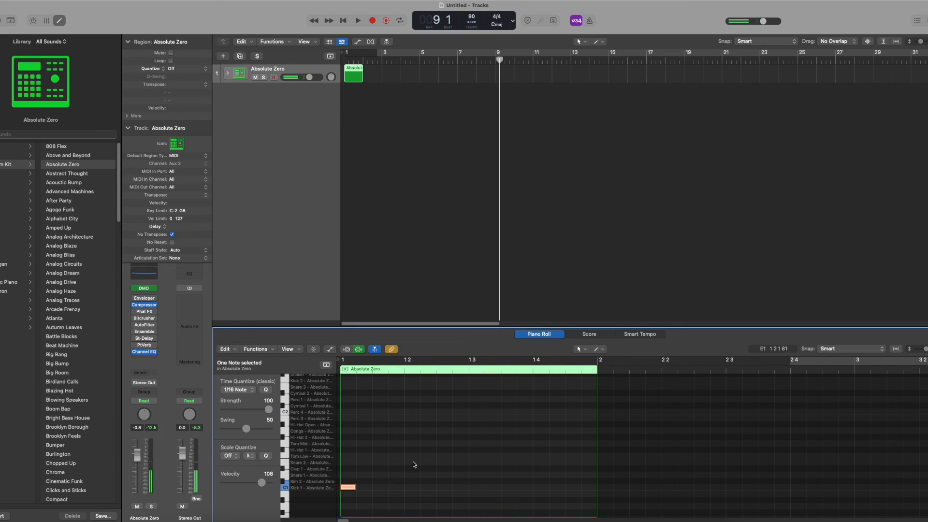
left_click(411, 475)
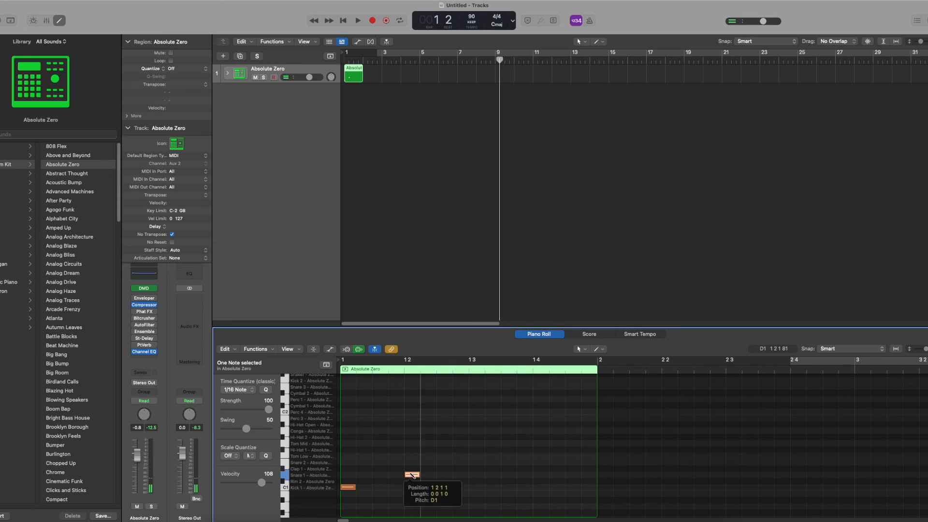
left_click(476, 488)
left_click(539, 475)
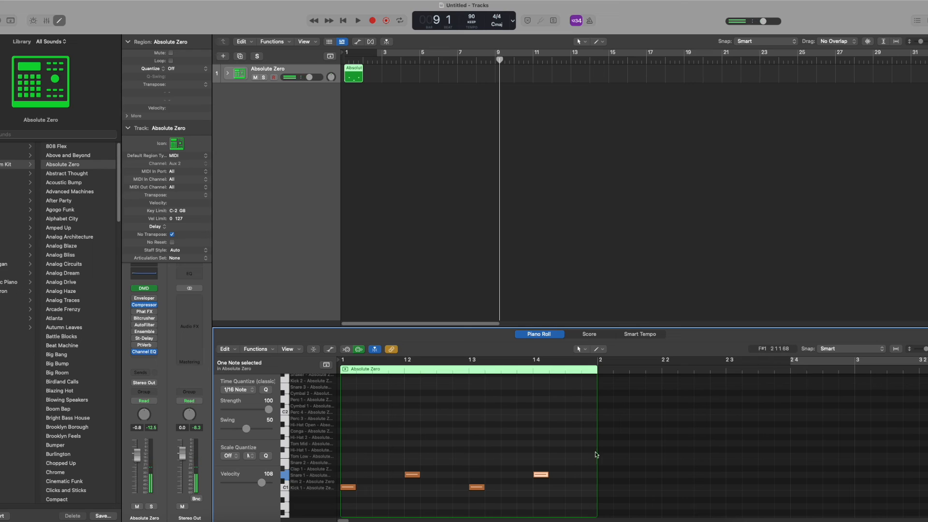
Fill the bar with eight Hi-Hat 1 notes, one on every eighth note.
left_click(349, 449)
left_click(380, 450)
left_click(425, 450)
left_click_drag(432, 452, 416, 451)
left_click(445, 450)
left_click(476, 450)
left_click(509, 450)
left_click(541, 450)
left_click(573, 449)
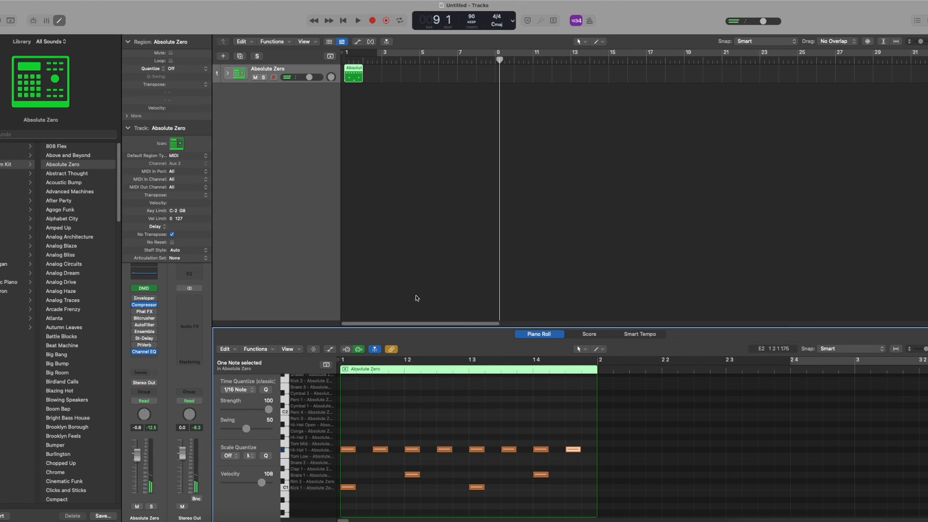
Play the drum pattern from the start and return the playhead to bar 1.
left_click(343, 20)
key("space")
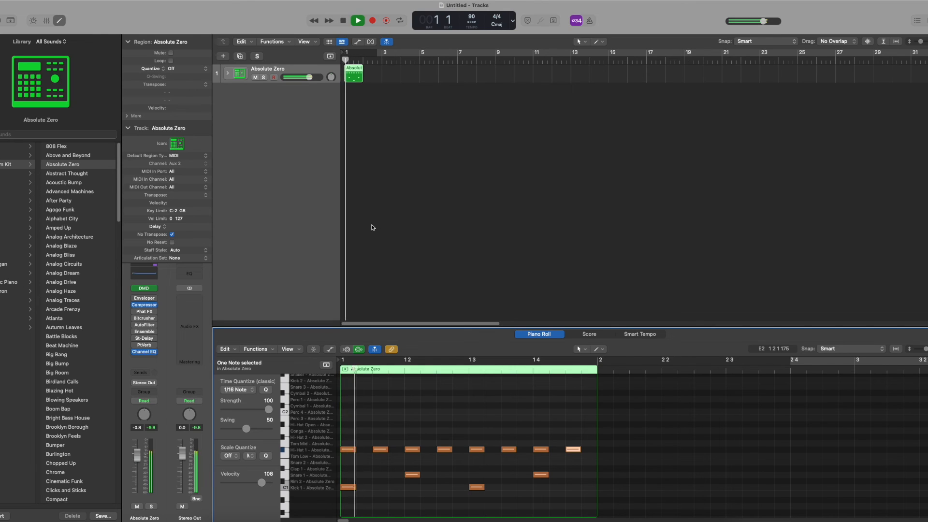
key("space")
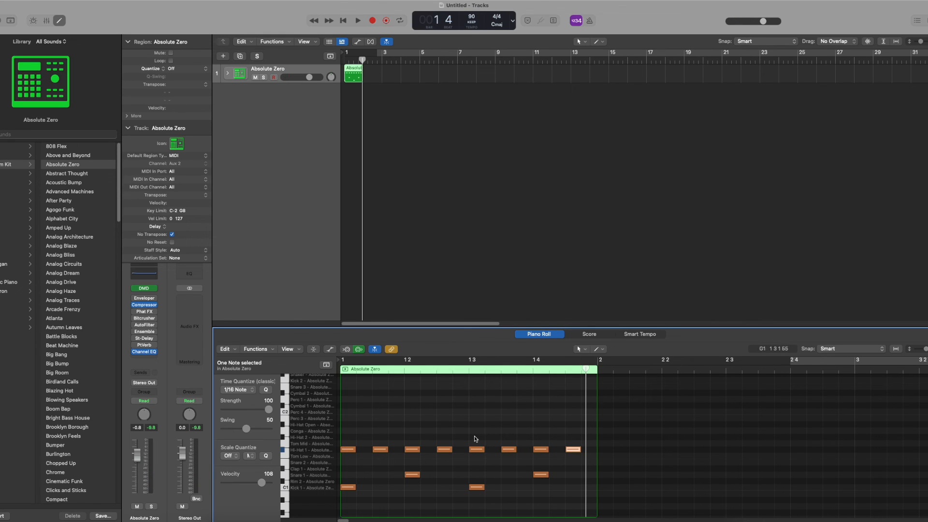
left_click(343, 20)
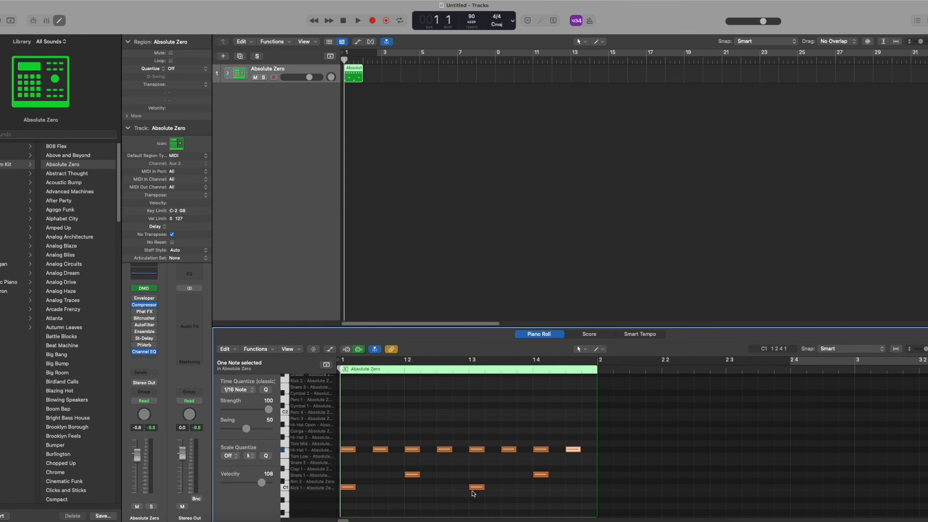
Add a Kick 1 note just after beat 2, a Snare 1 note midway through beat 3, and extra Hi-Hat 1 notes before beats 2 and 3.
left_click(431, 488)
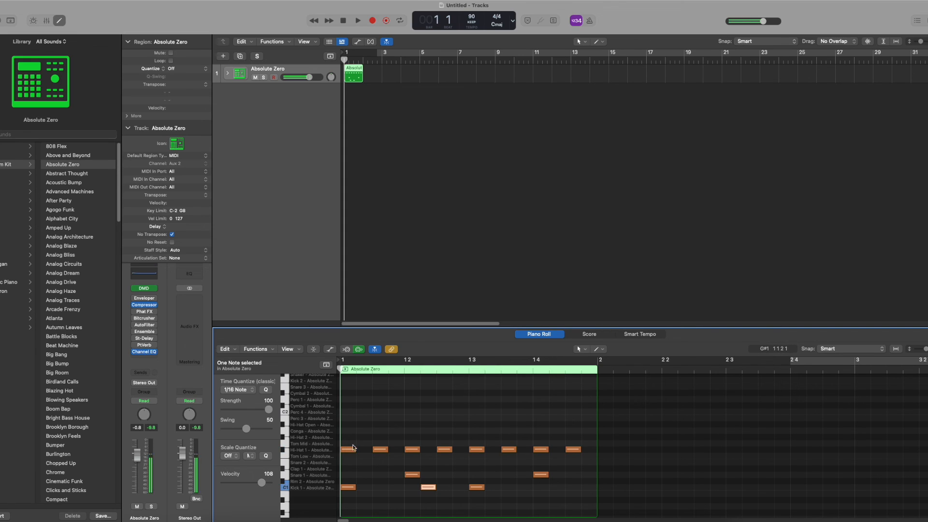
left_click(507, 475)
left_click(455, 450)
left_click(392, 450)
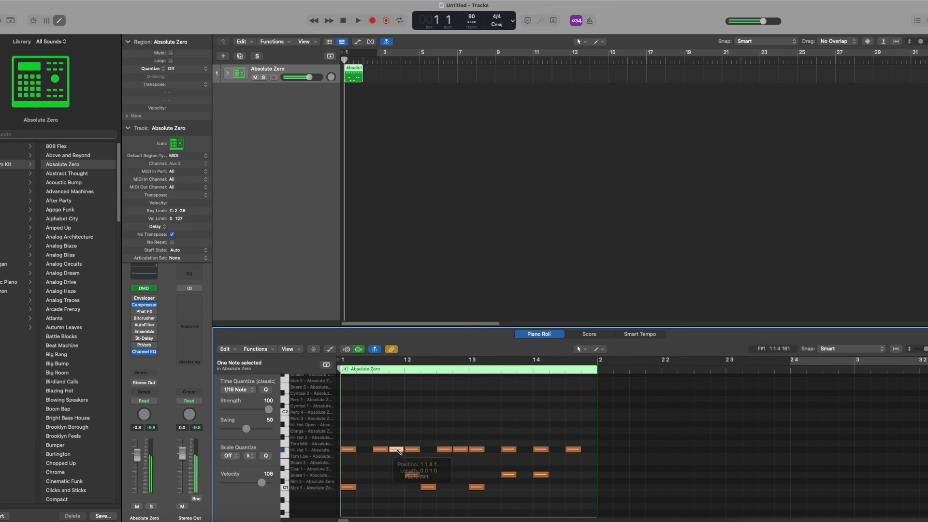
left_click(303, 403)
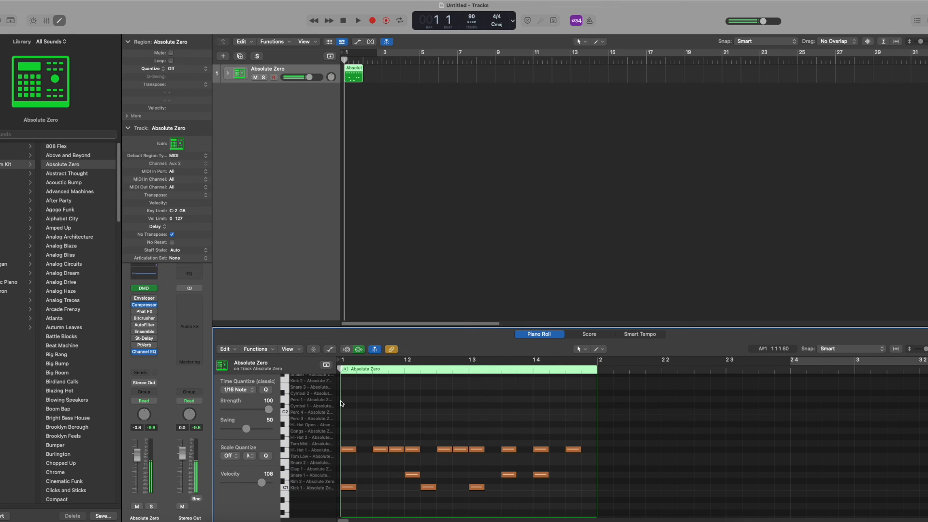
Add a Perc 1 note midway through beat 1 and a Perc 4 note just before beat 4, and play the pattern.
left_click(377, 399)
left_click(519, 412)
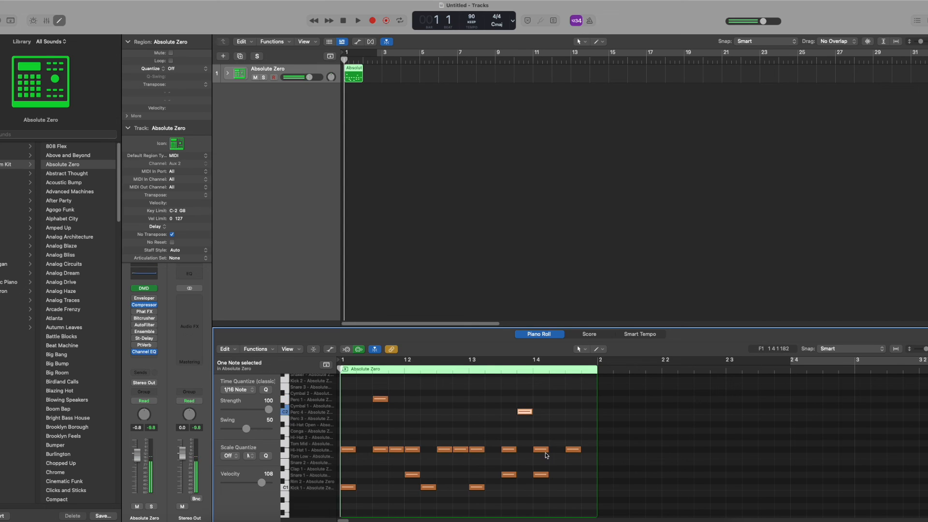
left_click(425, 432)
key("space")
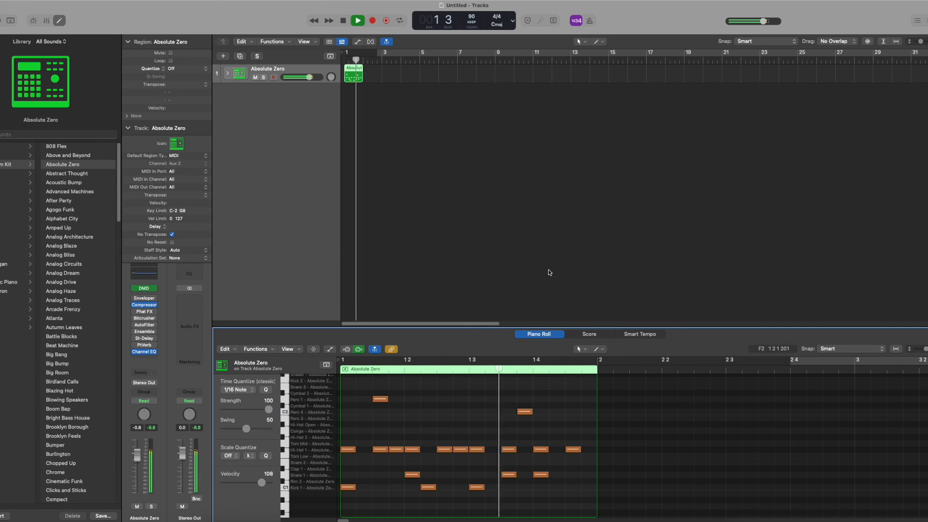
Delete the two extra Hi-Hat 1 notes before beats 2 and 3 and the Perc 1 note in beat 1.
left_click(347, 21)
left_click(347, 22)
left_click(400, 449)
key("Delete")
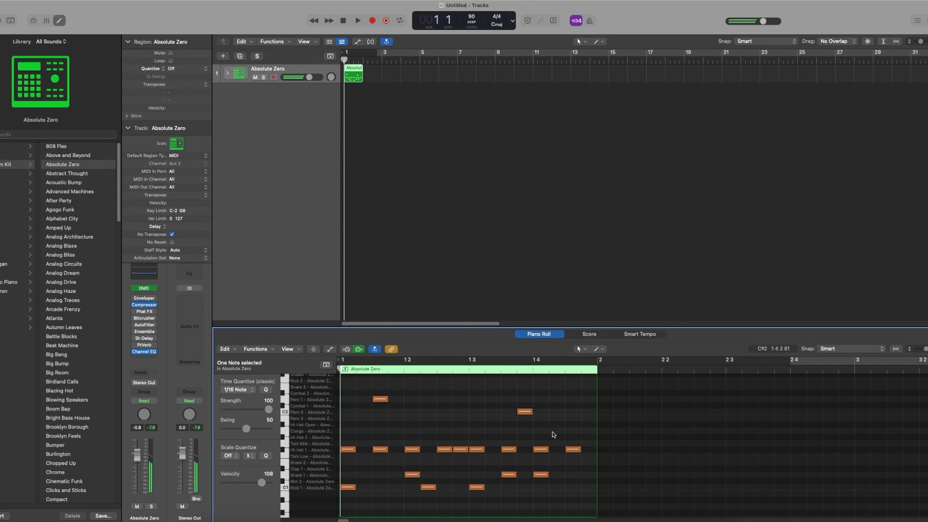
left_click(460, 449)
key("Delete")
left_click(380, 399)
key("Delete")
Play the trimmed drum pattern and loop its region out to bar 19.
key("space")
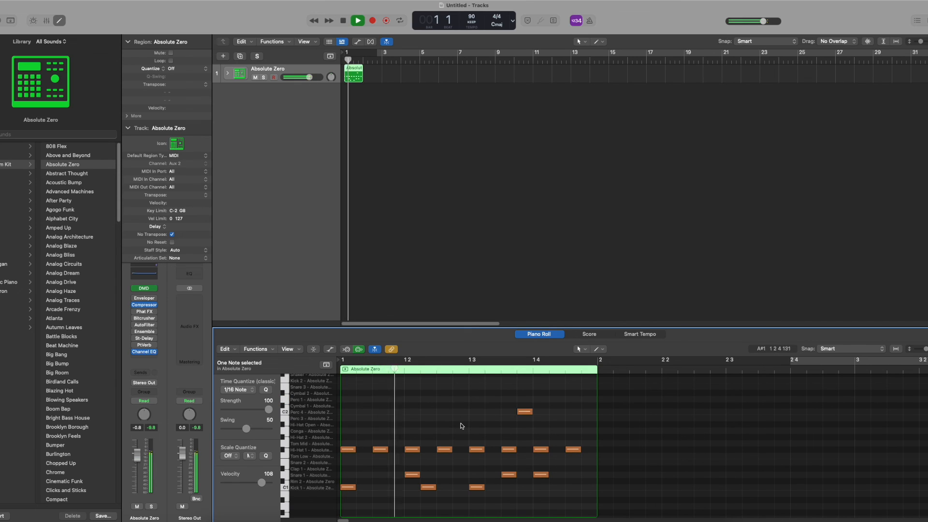
left_click(359, 22)
left_click_drag(365, 67, 684, 67)
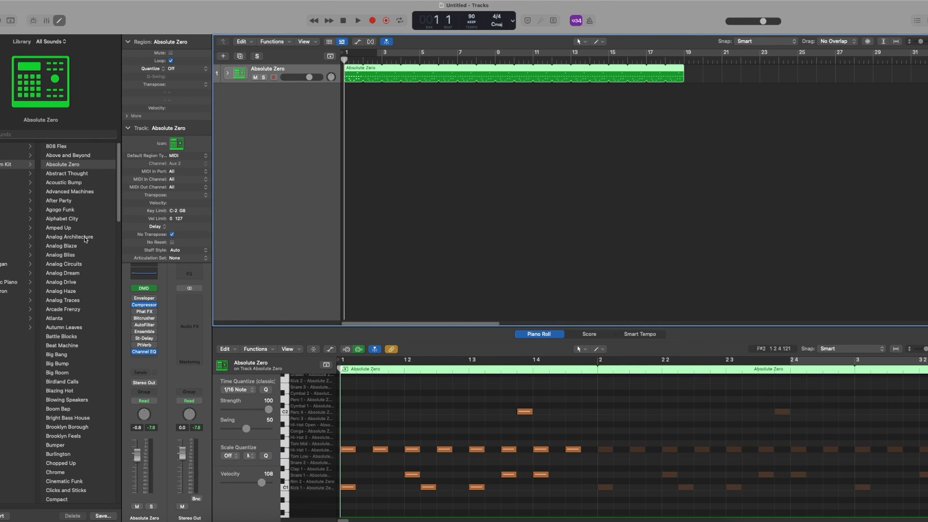
Audition the Analog Traces, Arcade Frenzy and Battle Blocks kits on the drum track, and choose the Boom Bap kit.
left_click(68, 299)
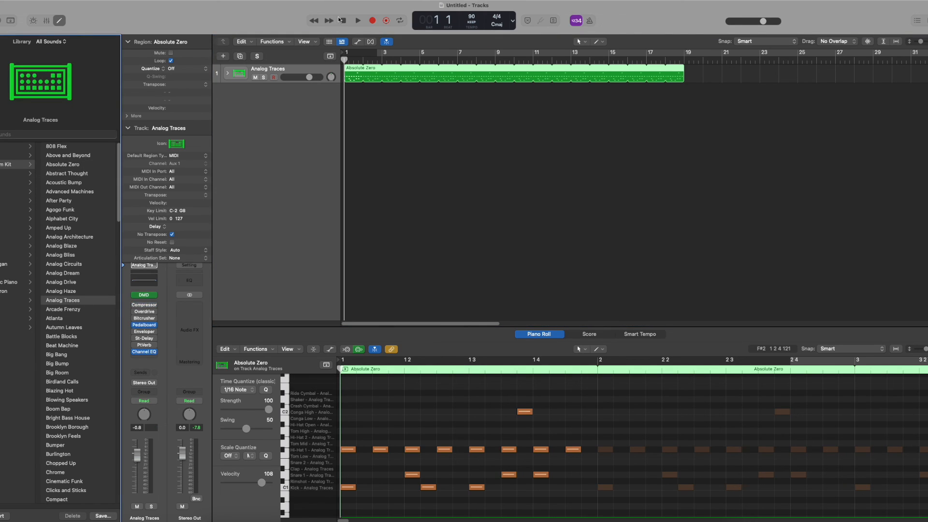
key("space")
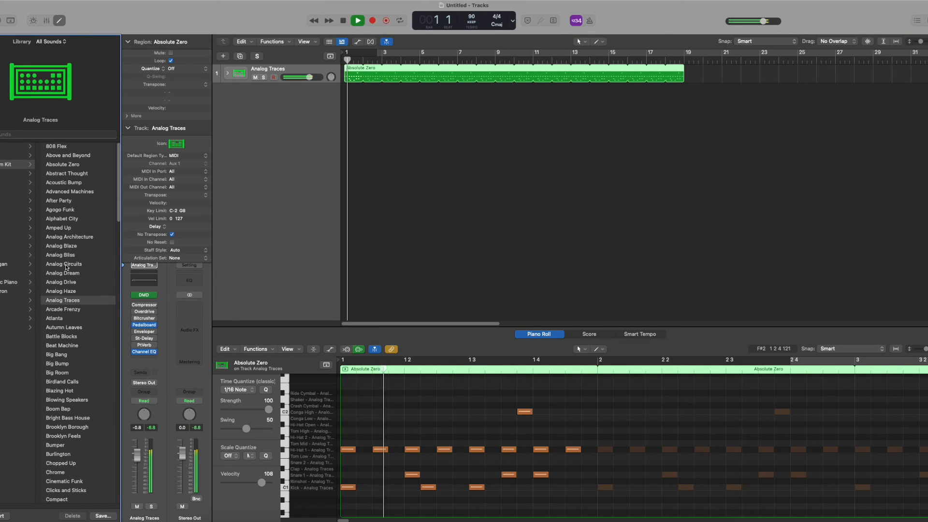
left_click(76, 310)
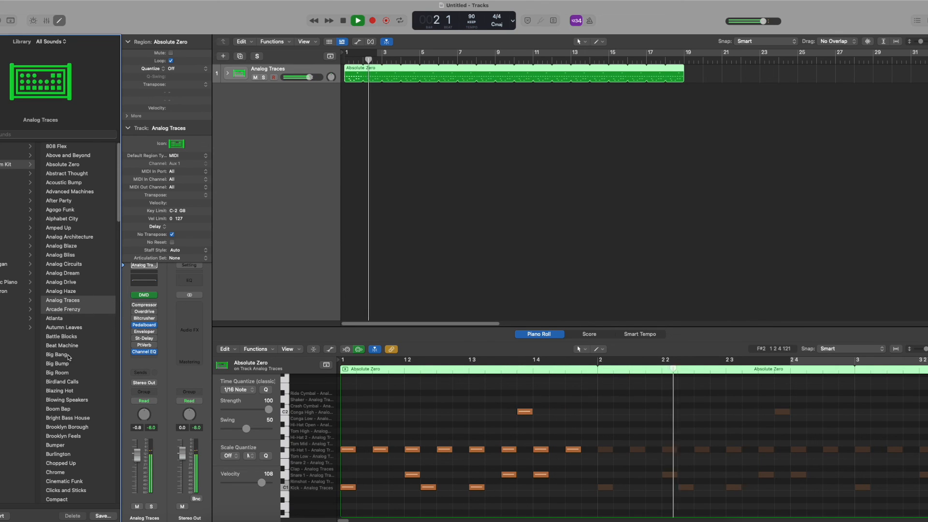
left_click(85, 337)
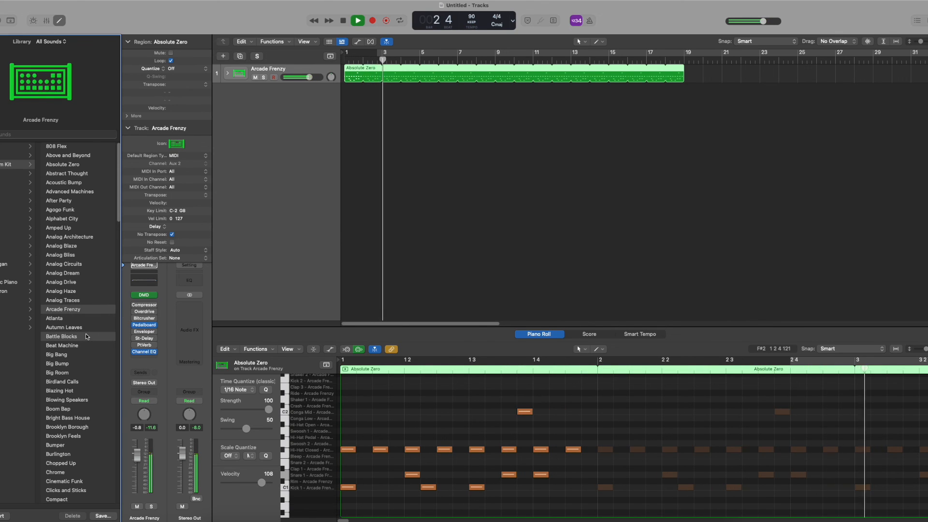
key("space")
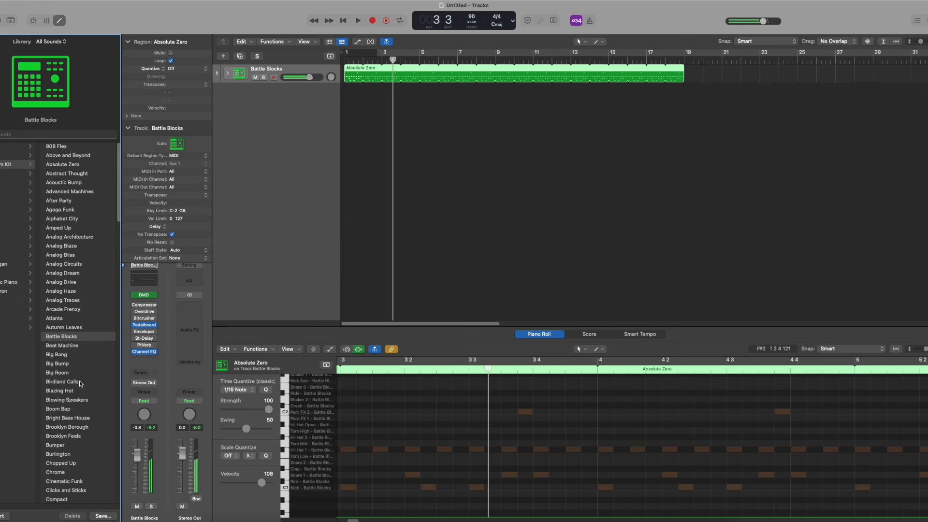
left_click(79, 407)
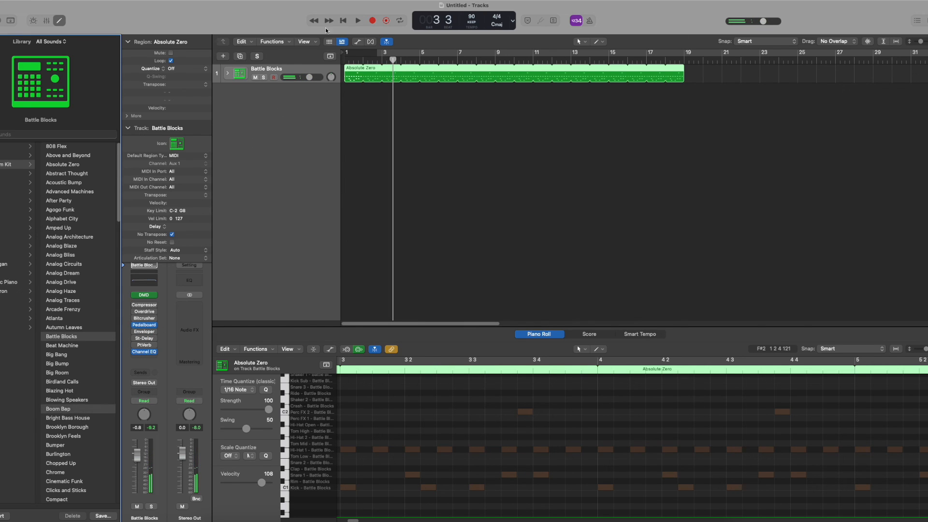
Play the looped drum beat from the start with the Boom Bap kit.
key("Return")
key("space")
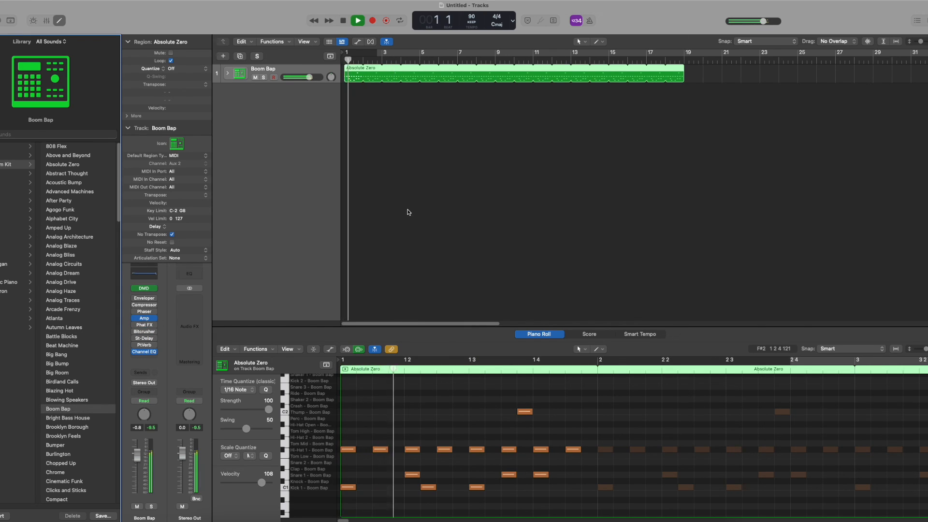
left_click(408, 184)
key("space")
Add a new instrument track below the drums and load the Boesendorfer Grand Piano patch on it.
left_click(223, 57)
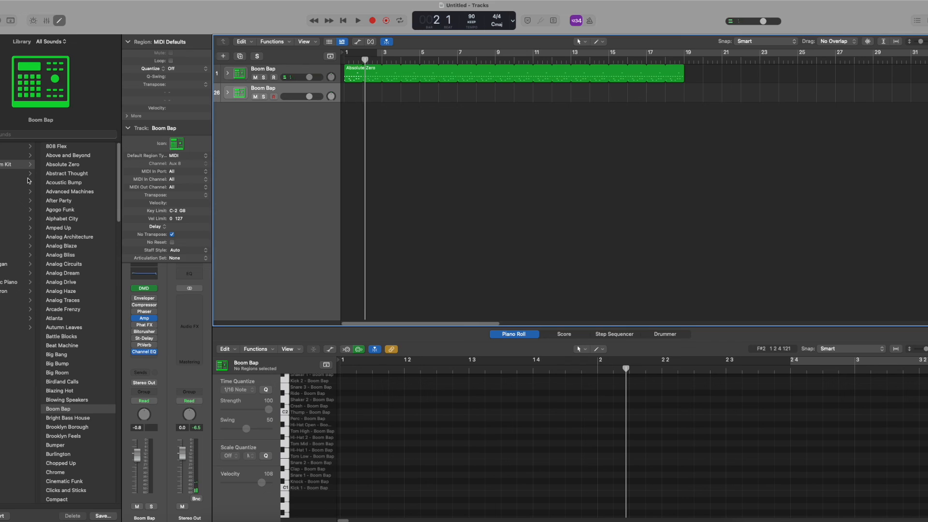
left_click(14, 219)
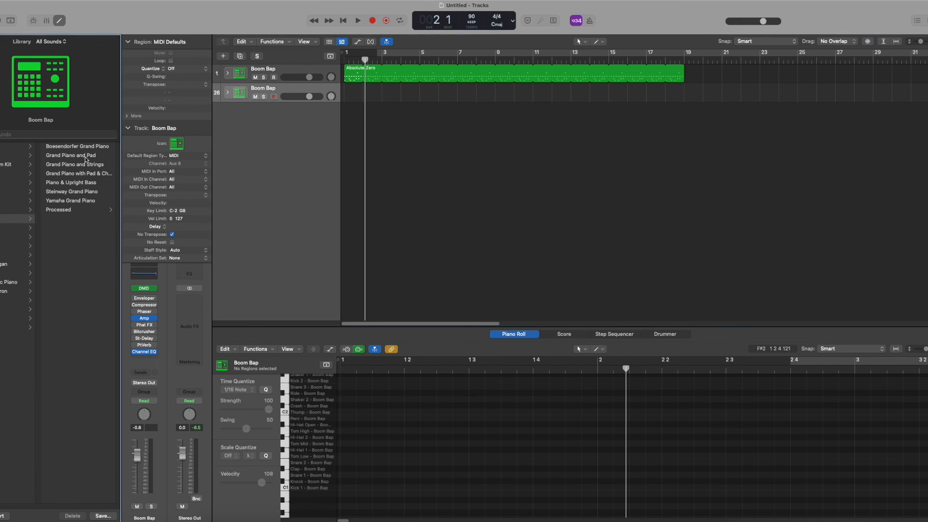
left_click(67, 147)
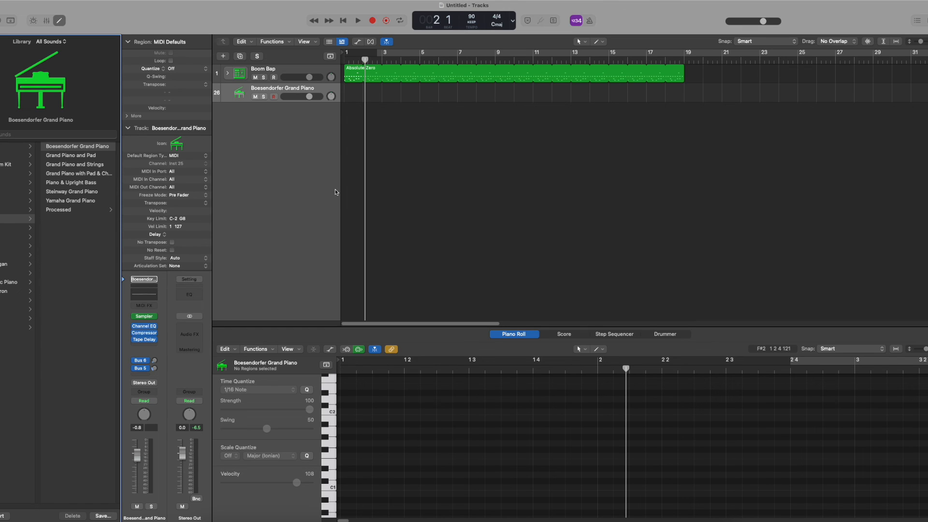
Record a two-bar piano chord part from bar 1 on the Boesendorfer Grand Piano track over the drum beat.
left_click(343, 21)
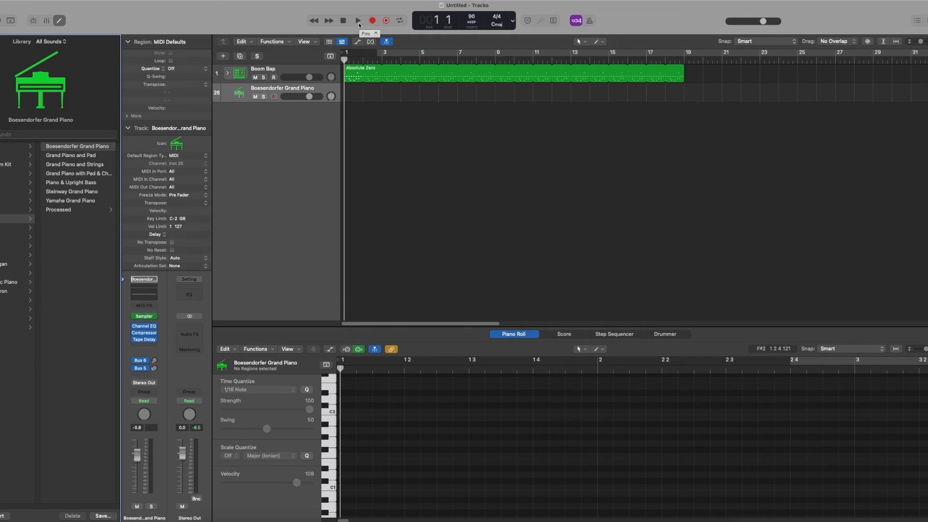
left_click(372, 21)
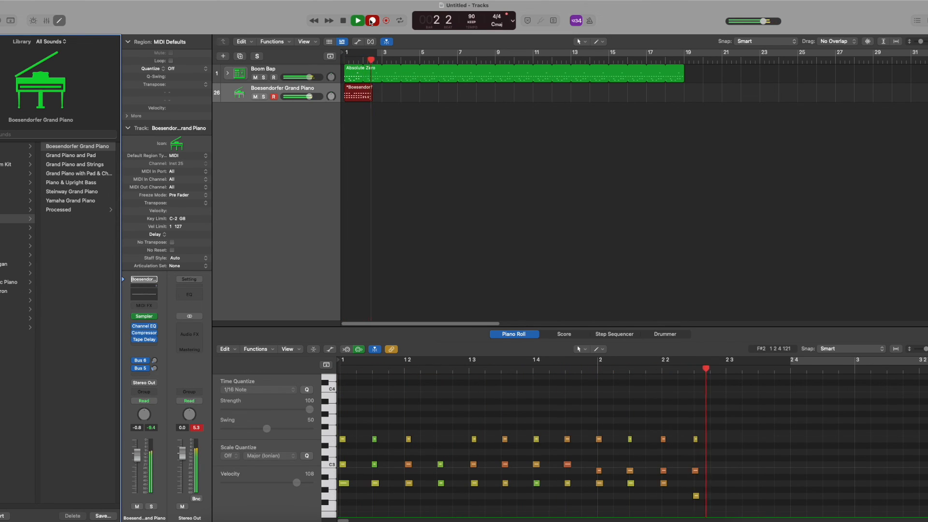
left_click(371, 22)
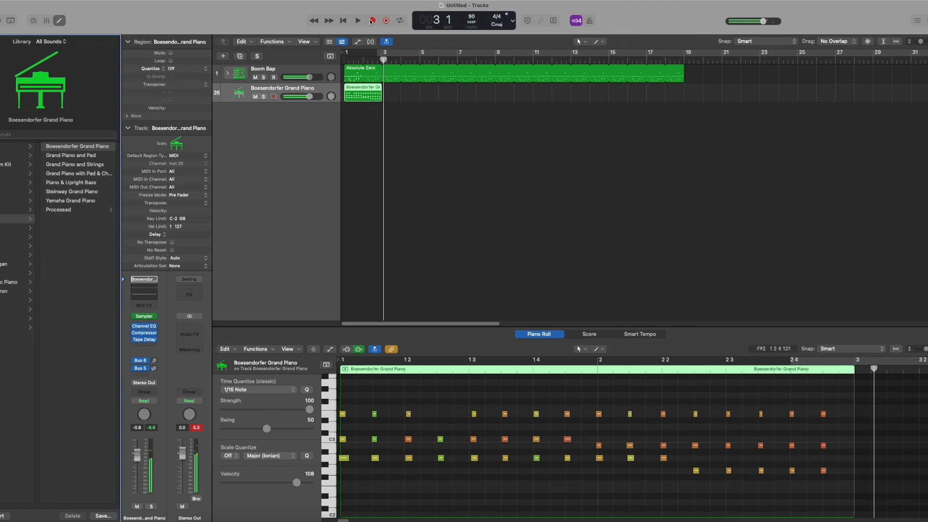
Transpose all recorded piano notes up one octave and loop the piano region out to about bar 16.
left_click(430, 391)
key("super+a")
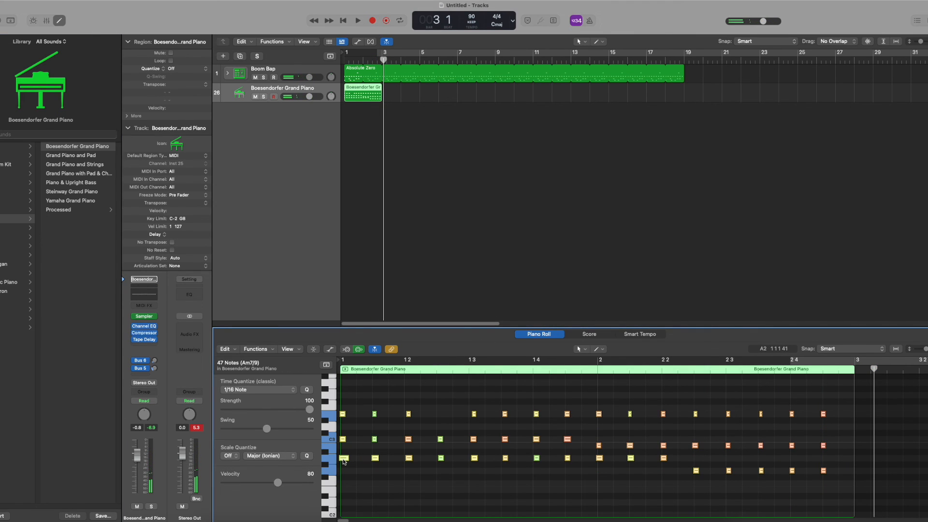
scroll(346, 479, "up", 3)
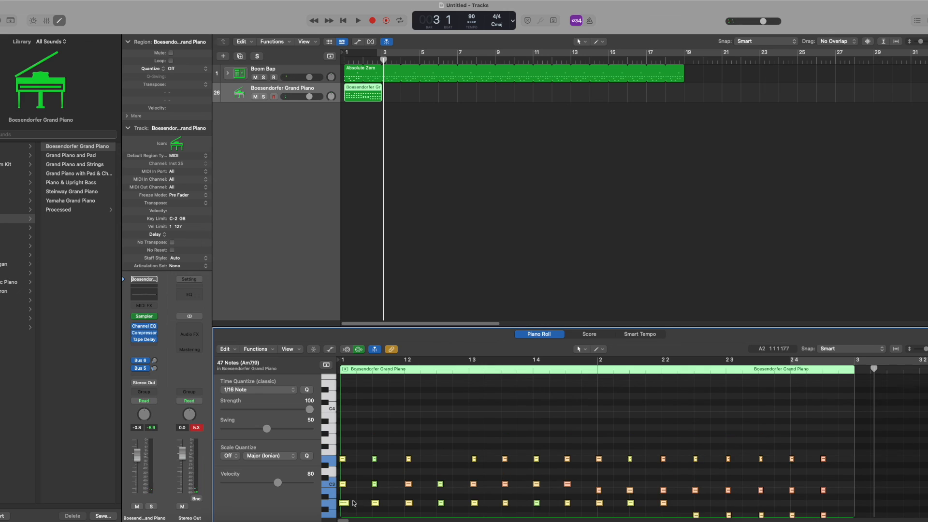
left_click_drag(347, 486, 350, 410)
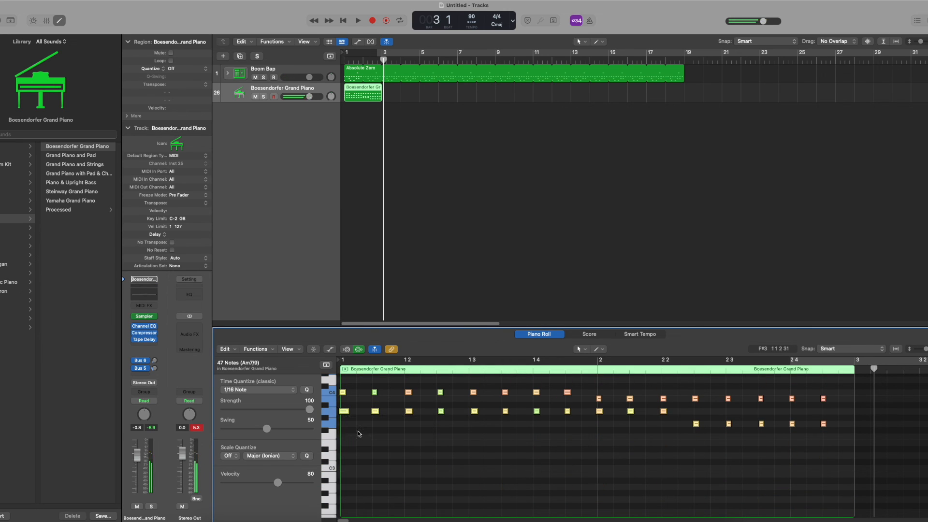
left_click_drag(383, 87, 627, 87)
Lower the piano track's volume to -6.4 dB, playing it with the drums from the start to check the balance.
left_click(343, 20)
left_click_drag(310, 96, 303, 97)
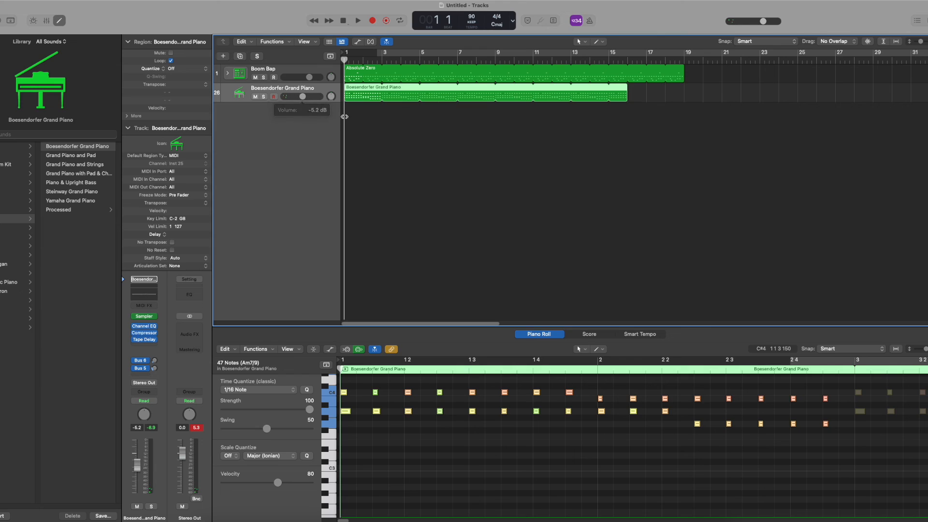
left_click(630, 89)
key("space")
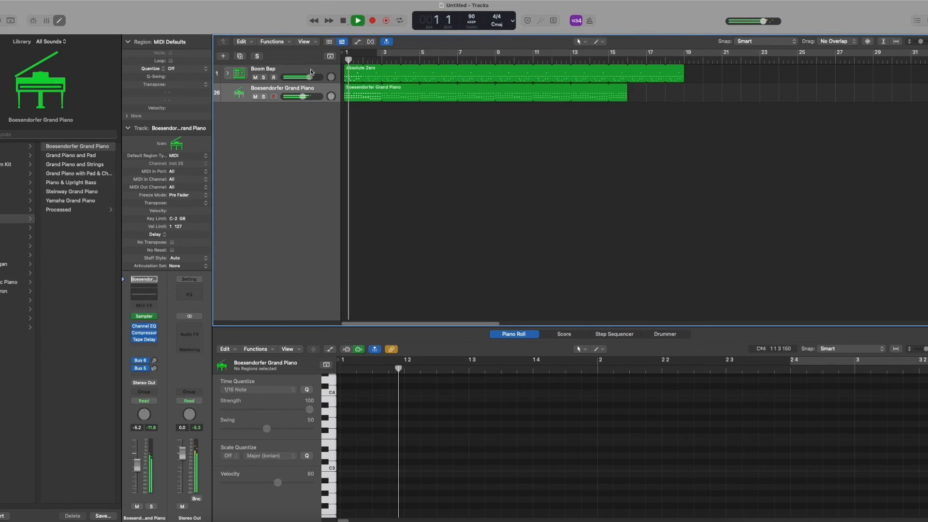
left_click_drag(303, 97, 302, 97)
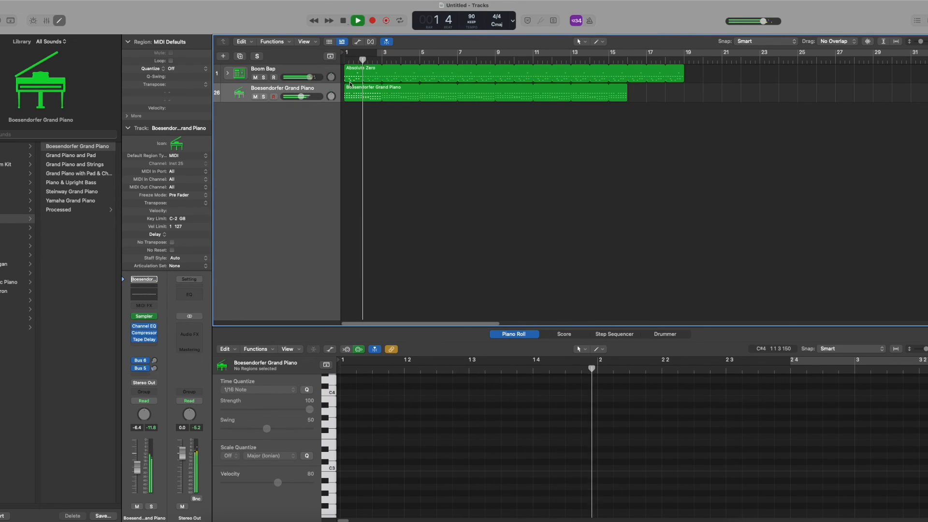
left_click(342, 21)
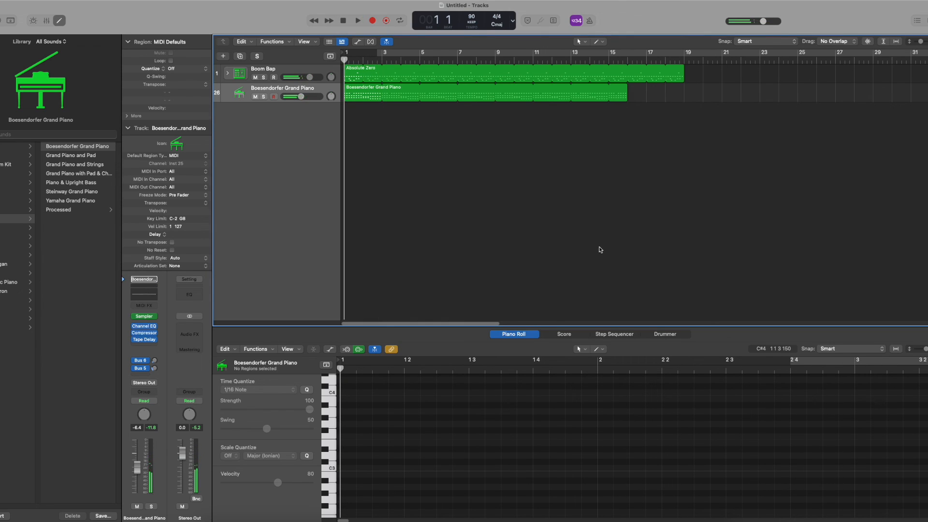